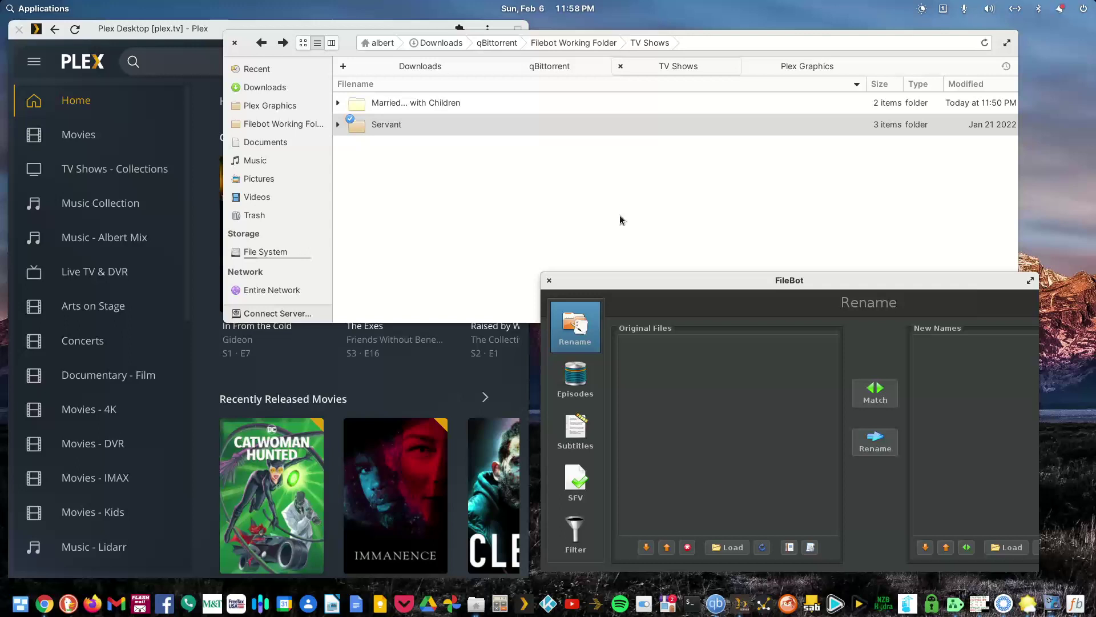
Maximize FileBot, glance at Subtitles, dismiss the OpenSubtitles login, and return to Rename
{"action": "mouse_move", "coordinate": [664, 286]}
{"action": "left_mouse_down"}
{"action": "mouse_move", "coordinate": [644, 283]}
{"action": "mouse_move", "coordinate": [670, 294]}
{"action": "left_mouse_up"}
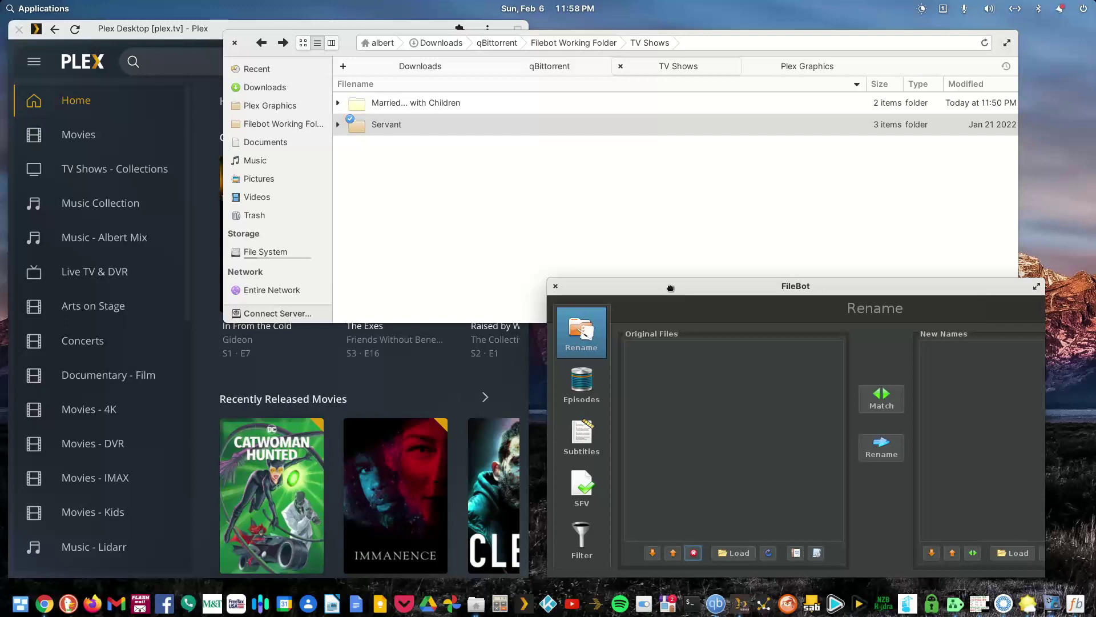
{"action": "double_click", "coordinate": [670, 287]}
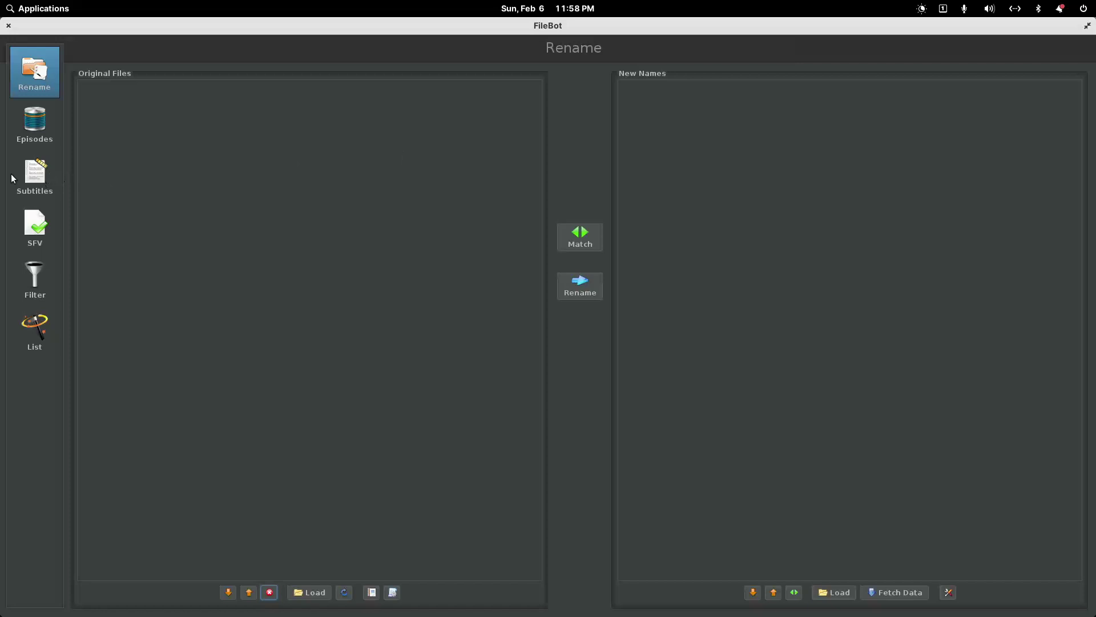
{"action": "left_click", "coordinate": [35, 177]}
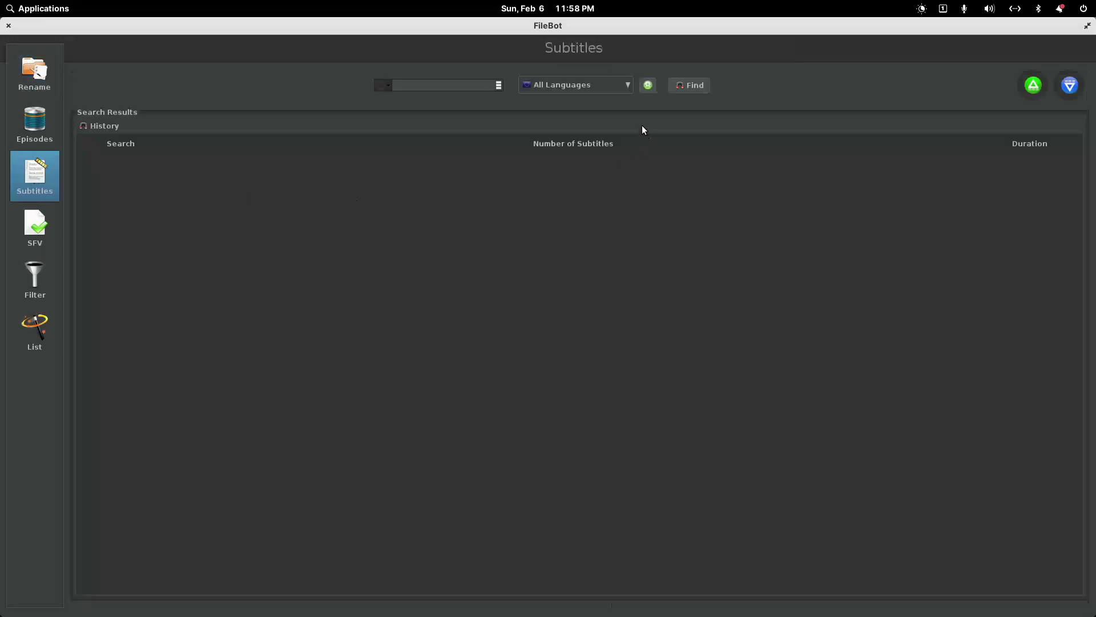
{"action": "left_click", "coordinate": [648, 86]}
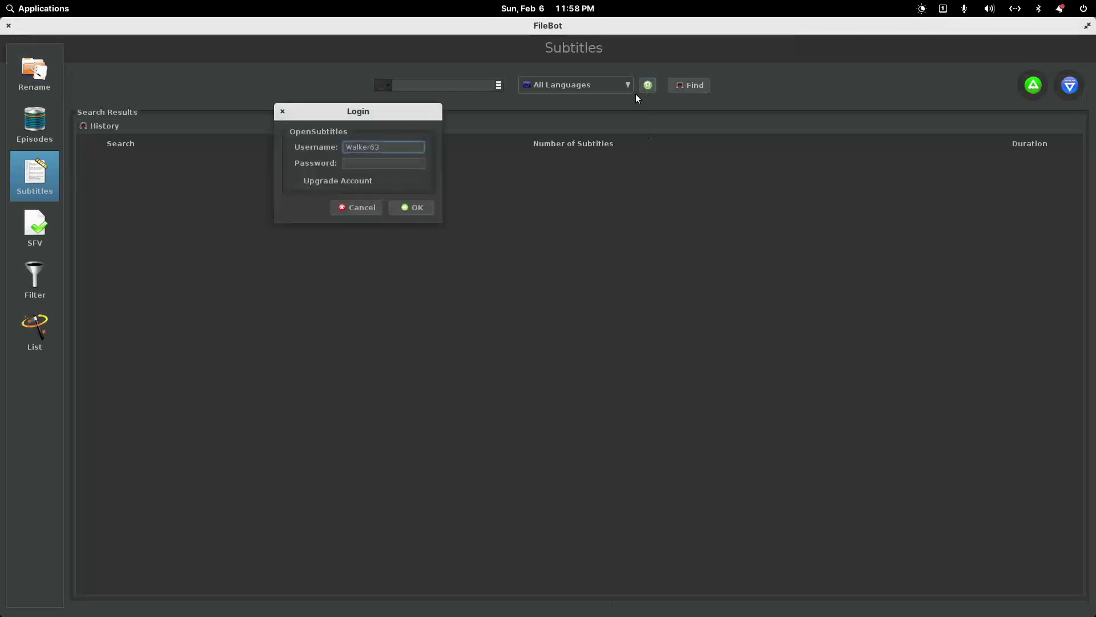
{"action": "left_click", "coordinate": [366, 209]}
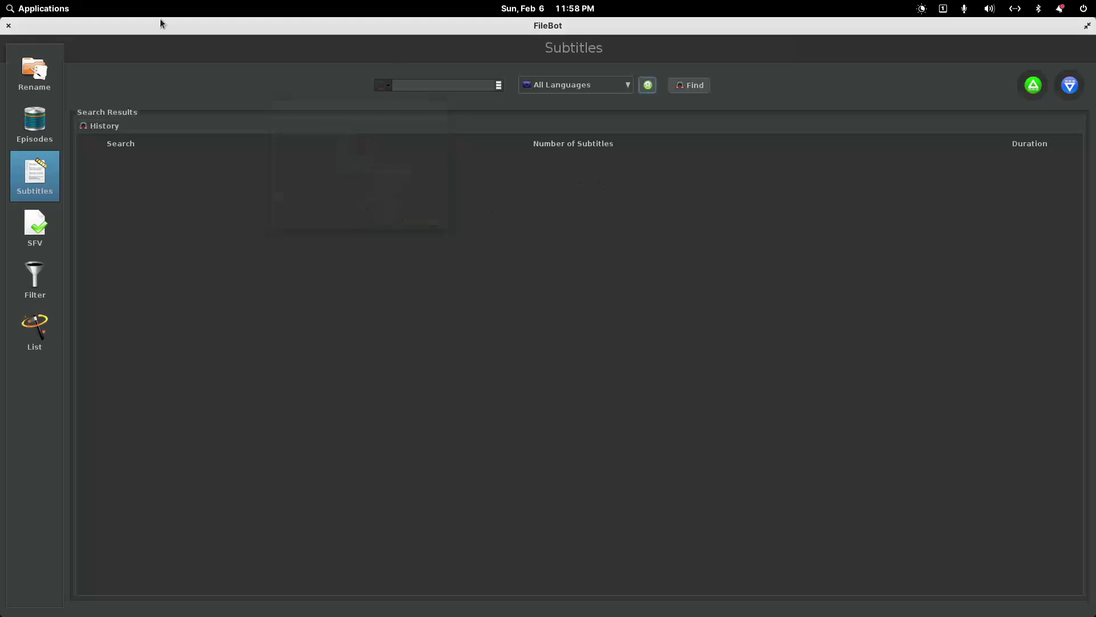
{"action": "left_click", "coordinate": [36, 80]}
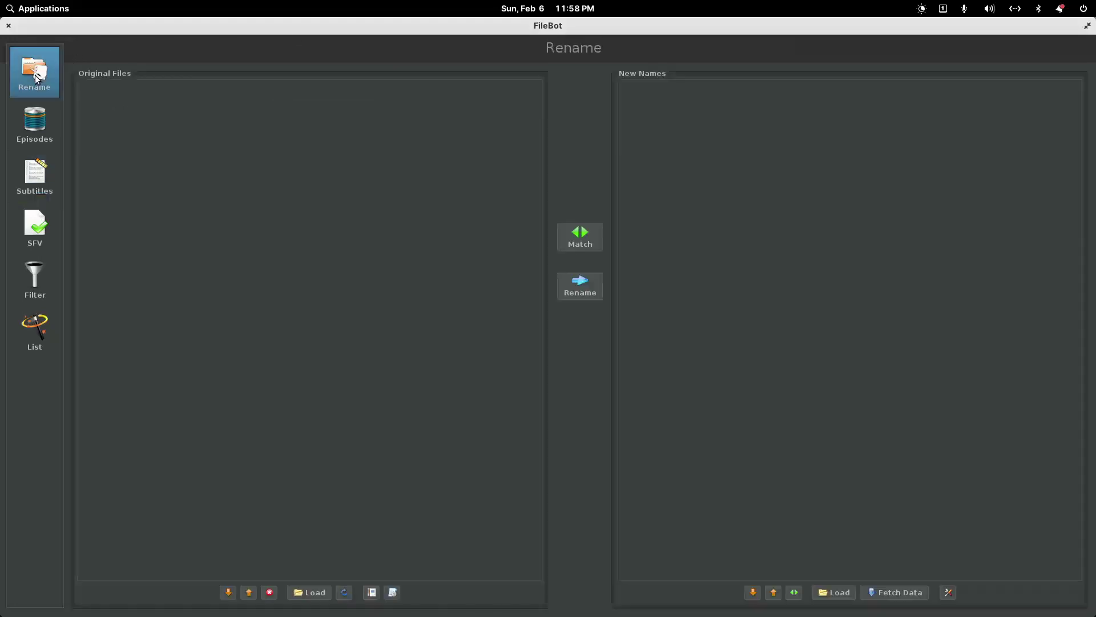
Restore FileBot to a smaller window beside Files and try dropping the Servant folder in
{"action": "double_click", "coordinate": [304, 24]}
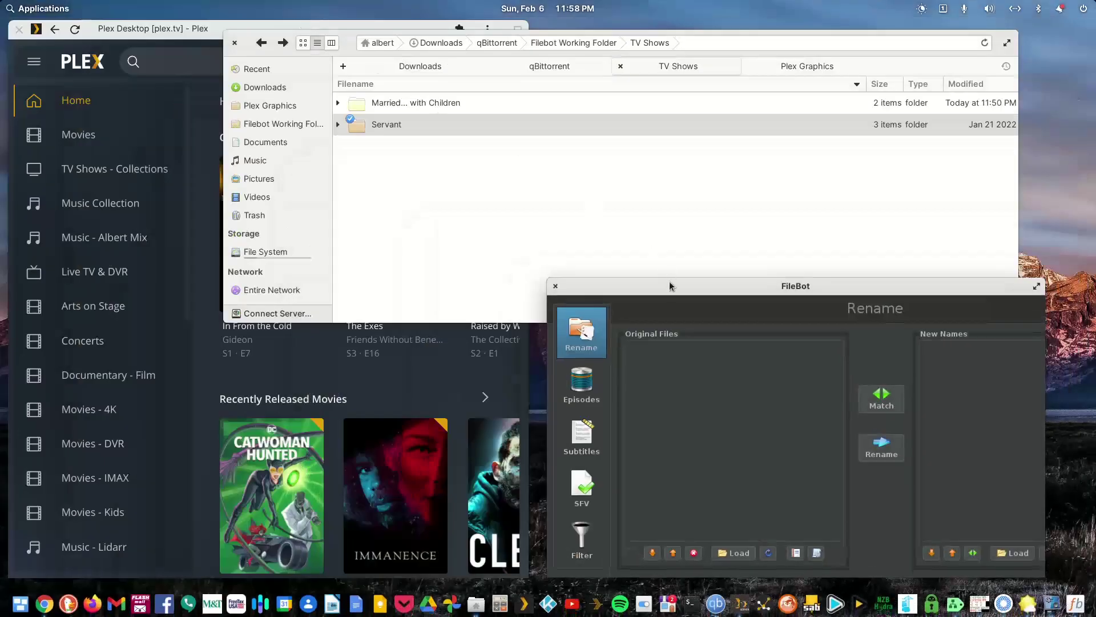
{"action": "left_click_drag", "start_coordinate": [669, 286], "coordinate": [653, 241]}
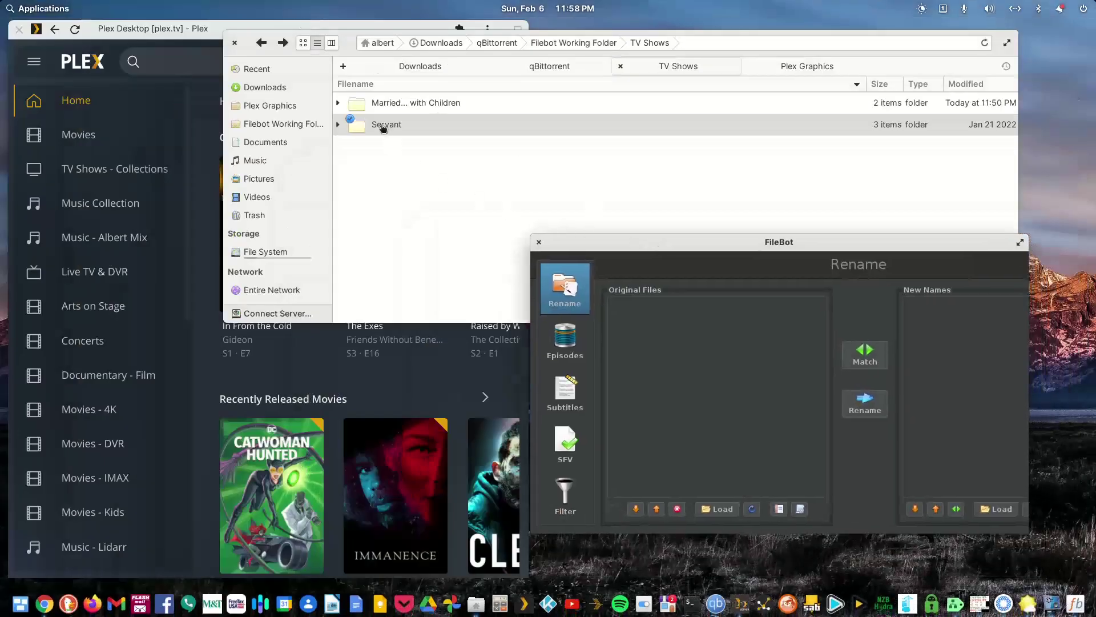
{"action": "left_click_drag", "start_coordinate": [383, 128], "coordinate": [482, 149]}
Open Servant > Season 01 and bring up Open with for the S01E01 Reborn file
{"action": "double_click", "coordinate": [392, 129]}
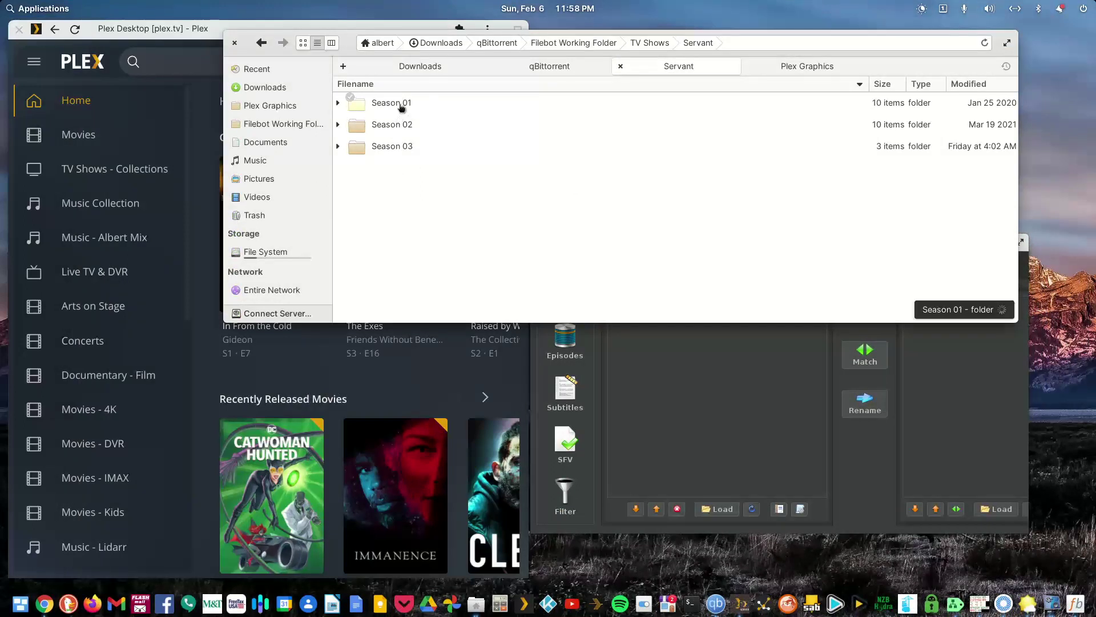
{"action": "left_click", "coordinate": [402, 106]}
{"action": "double_click", "coordinate": [402, 106]}
{"action": "right_click", "coordinate": [402, 106]}
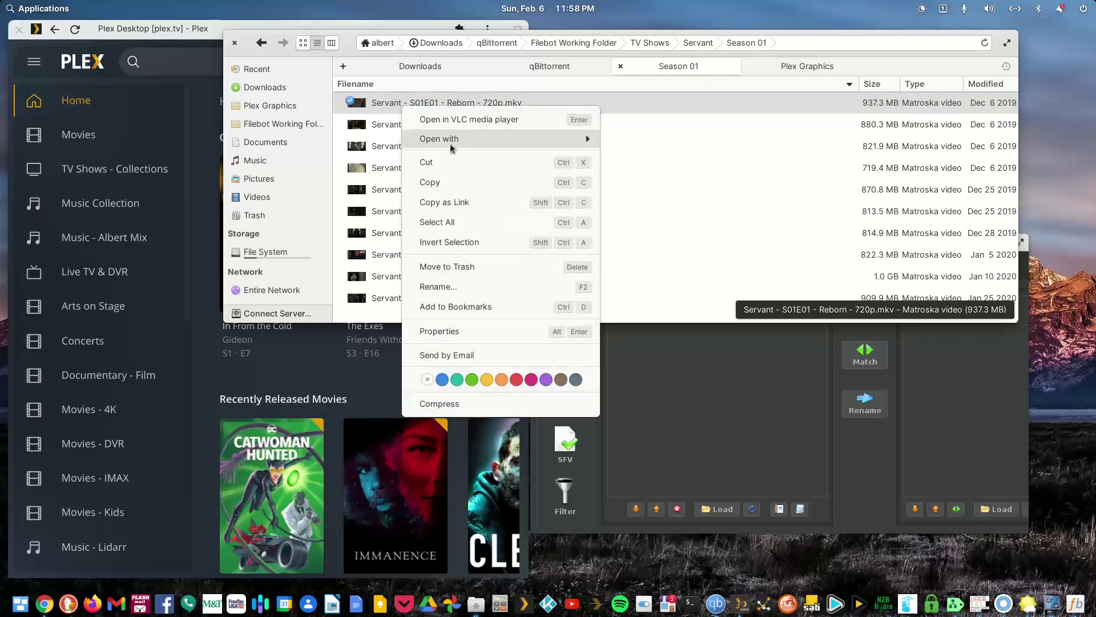
{"action": "mouse_move", "coordinate": [498, 138]}
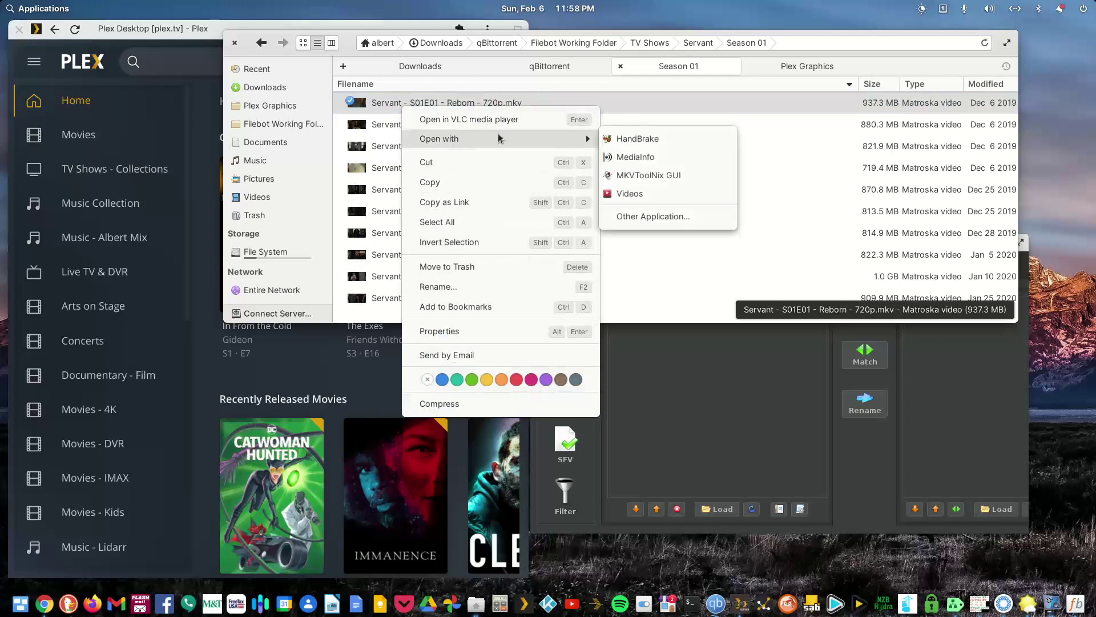
Open S01E01 in MKVToolNix GUI, inspect its en and English (SDH) subtitle tracks, then close
{"action": "left_click", "coordinate": [638, 176]}
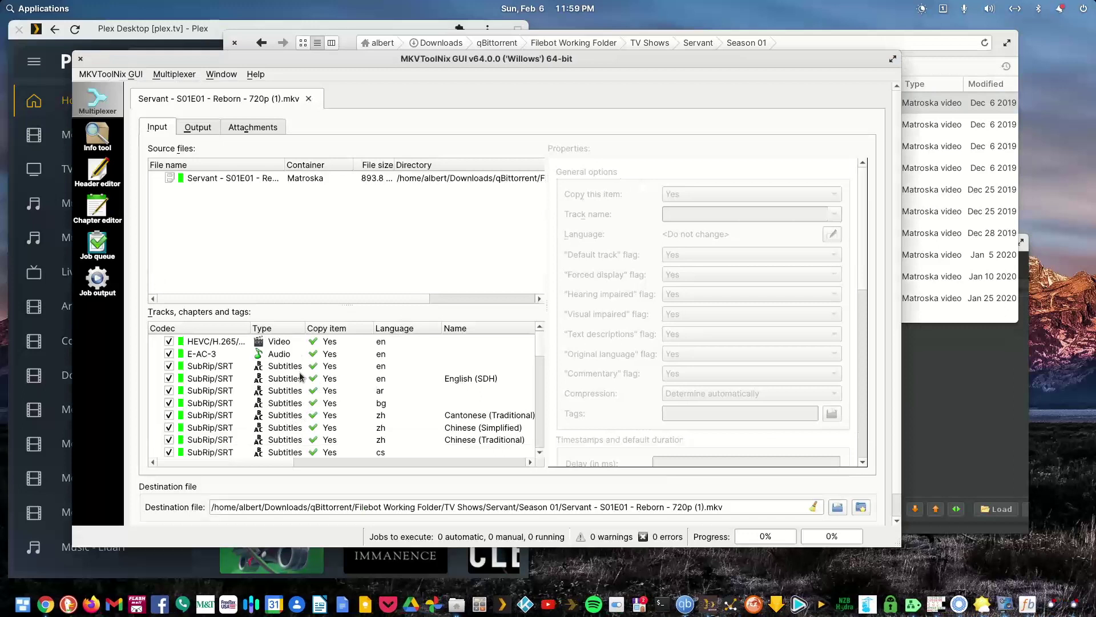
{"action": "scroll", "coordinate": [301, 378], "scroll_direction": "down", "scroll_amount": 5}
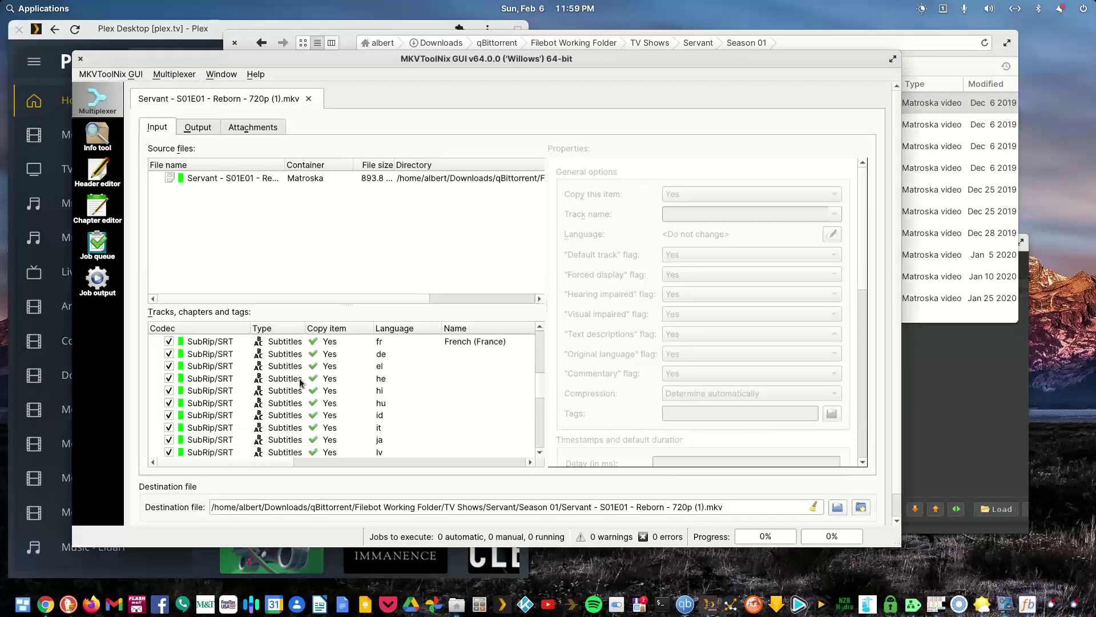
{"action": "scroll", "coordinate": [318, 408], "scroll_direction": "down", "scroll_amount": 3}
{"action": "scroll", "coordinate": [318, 407], "scroll_direction": "up", "scroll_amount": 8}
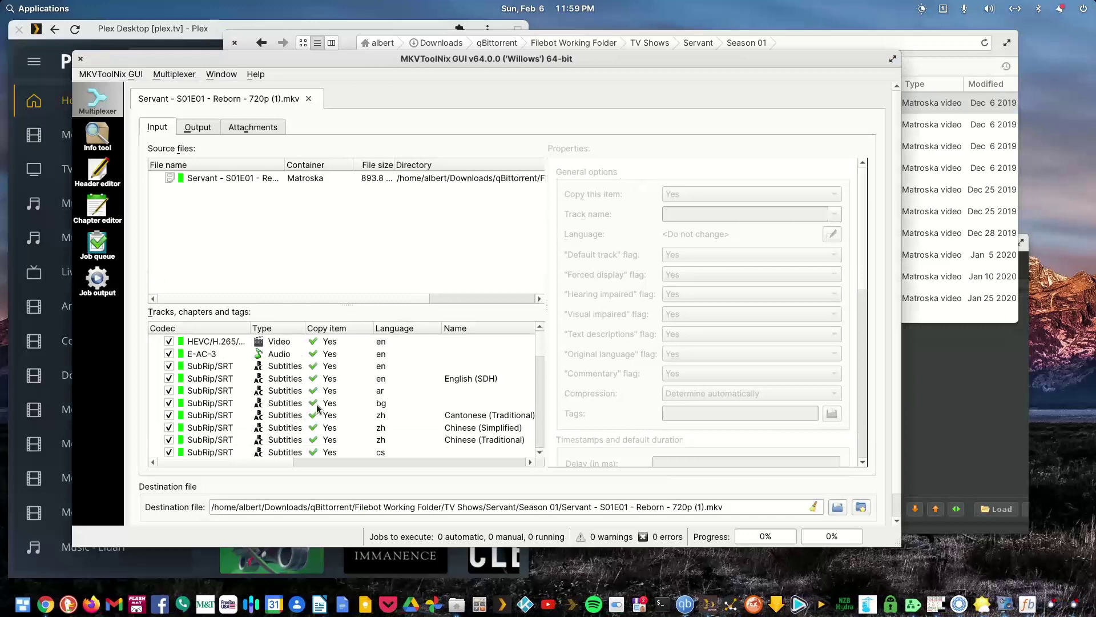
{"action": "left_click", "coordinate": [295, 368]}
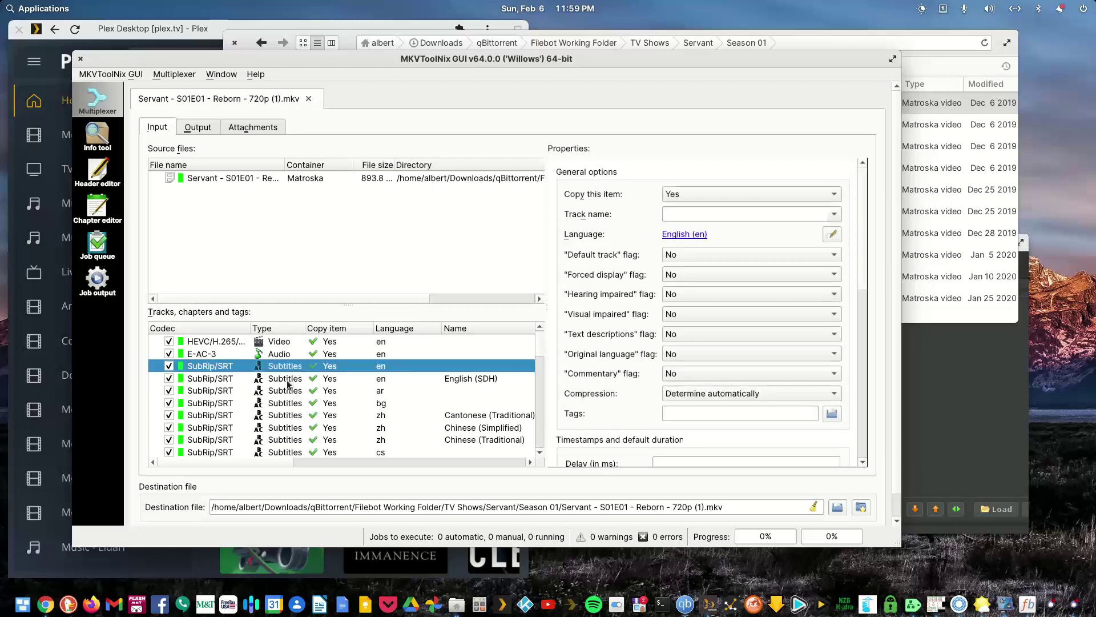
{"action": "left_click", "coordinate": [289, 379]}
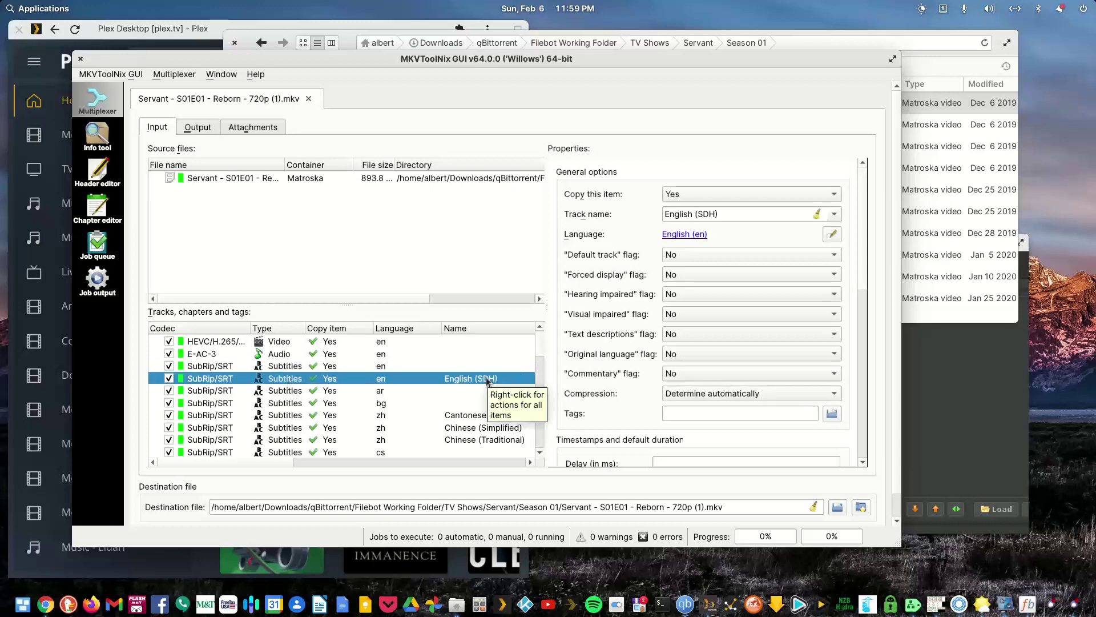
{"action": "left_click", "coordinate": [81, 60]}
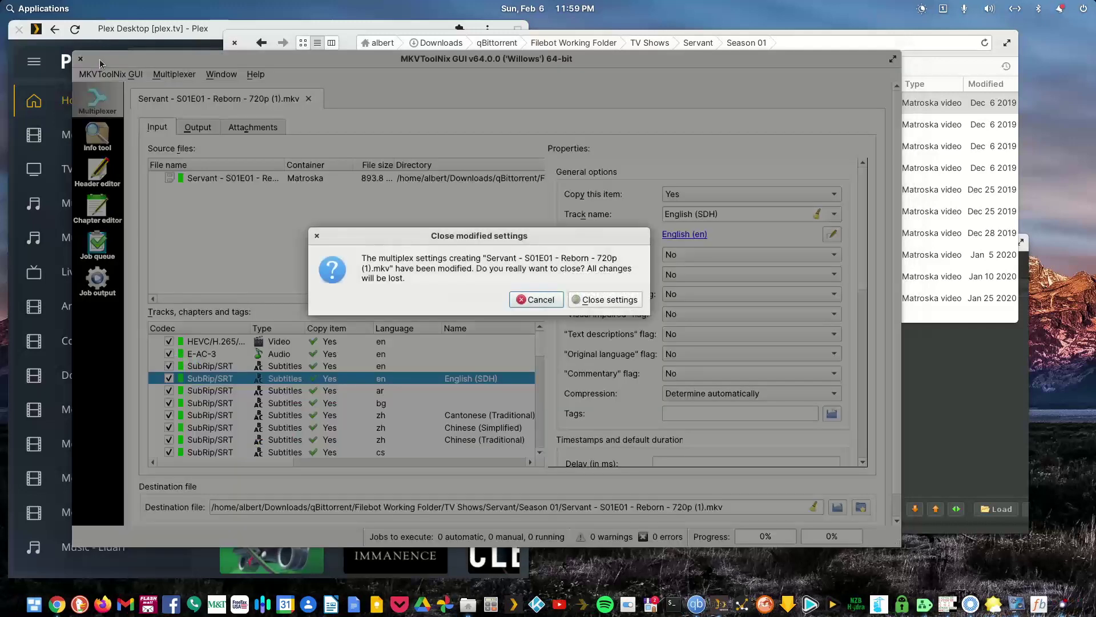
Discard the MKVToolNix settings and browse to Married... with Children > Season 01
{"action": "left_click", "coordinate": [582, 298]}
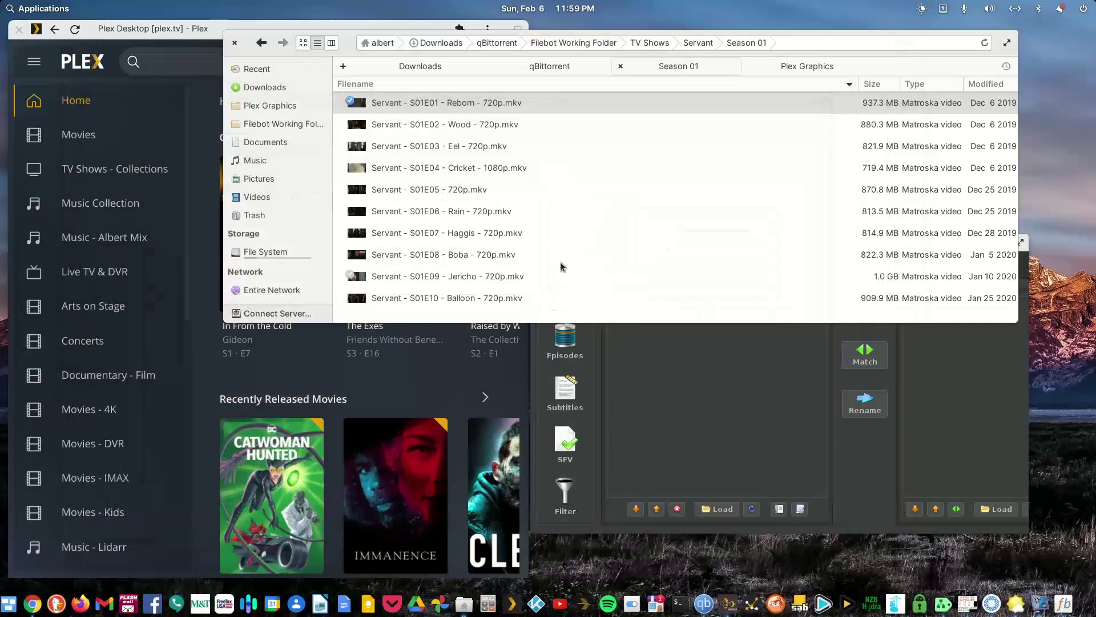
{"action": "left_click", "coordinate": [261, 43]}
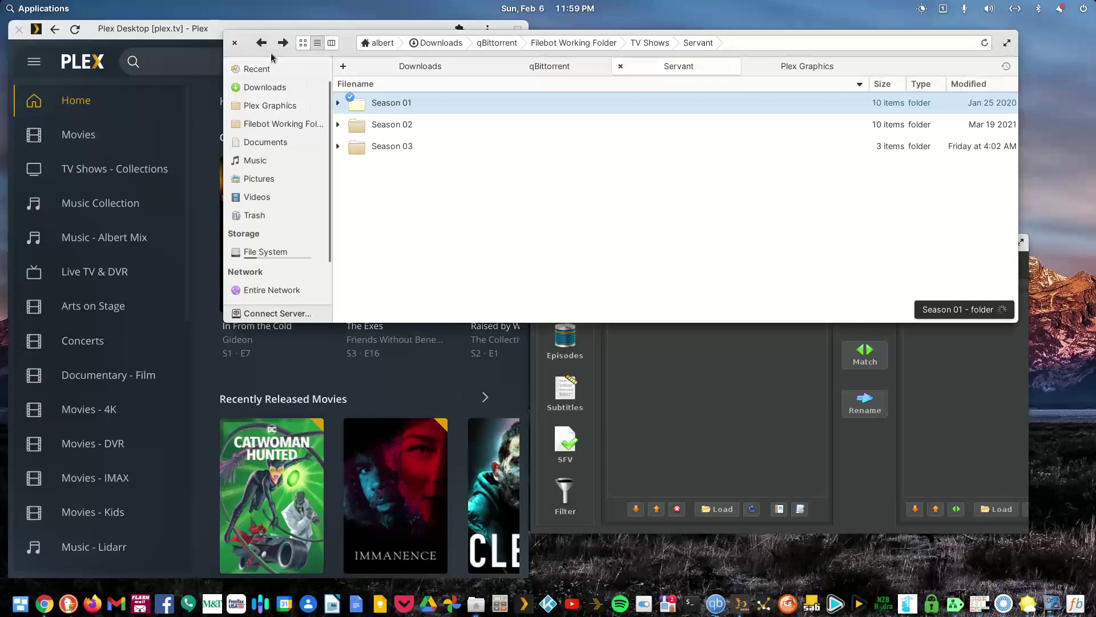
{"action": "left_click", "coordinate": [261, 43]}
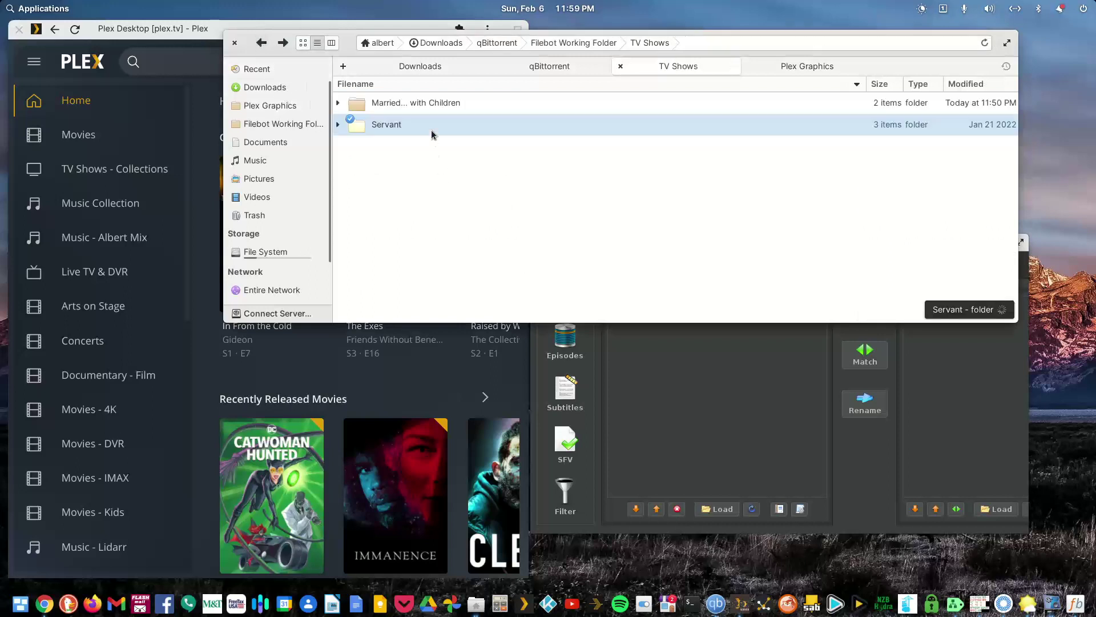
{"action": "double_click", "coordinate": [431, 104]}
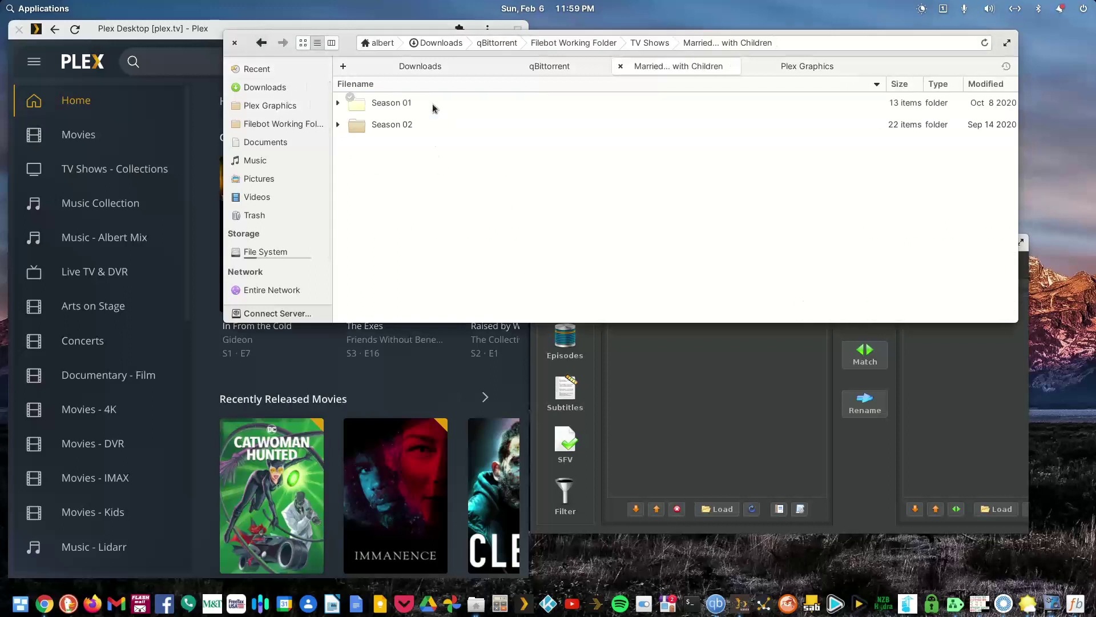
{"action": "double_click", "coordinate": [402, 106]}
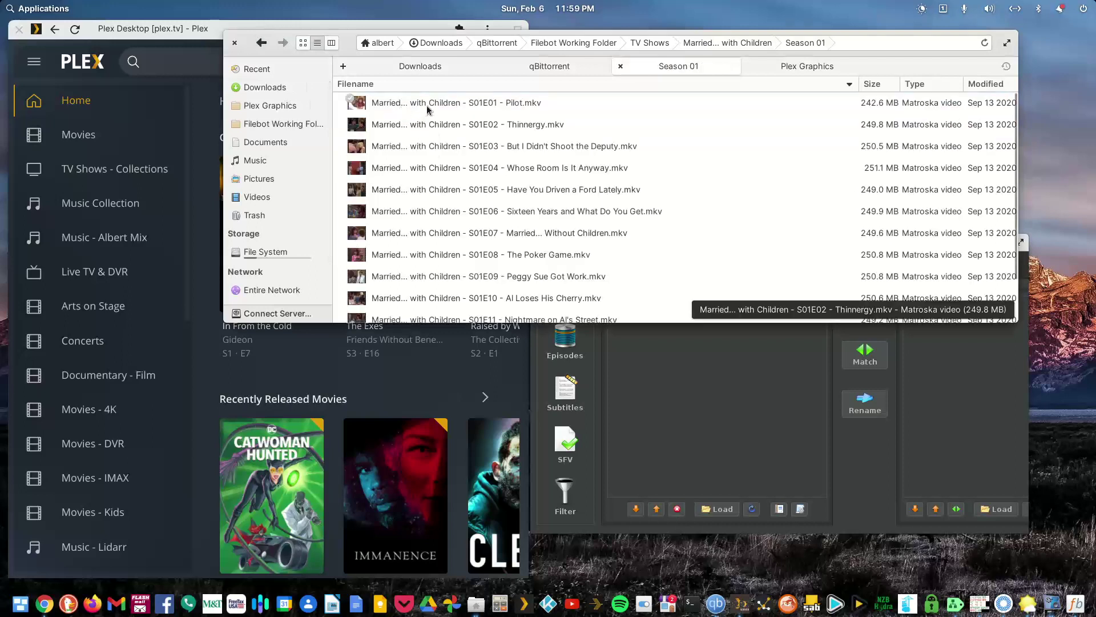
Check the S01E01 Pilot in MKVToolNix GUI, finding no subtitle tracks, then close without saving
{"action": "right_click", "coordinate": [425, 107]}
{"action": "mouse_move", "coordinate": [450, 145]}
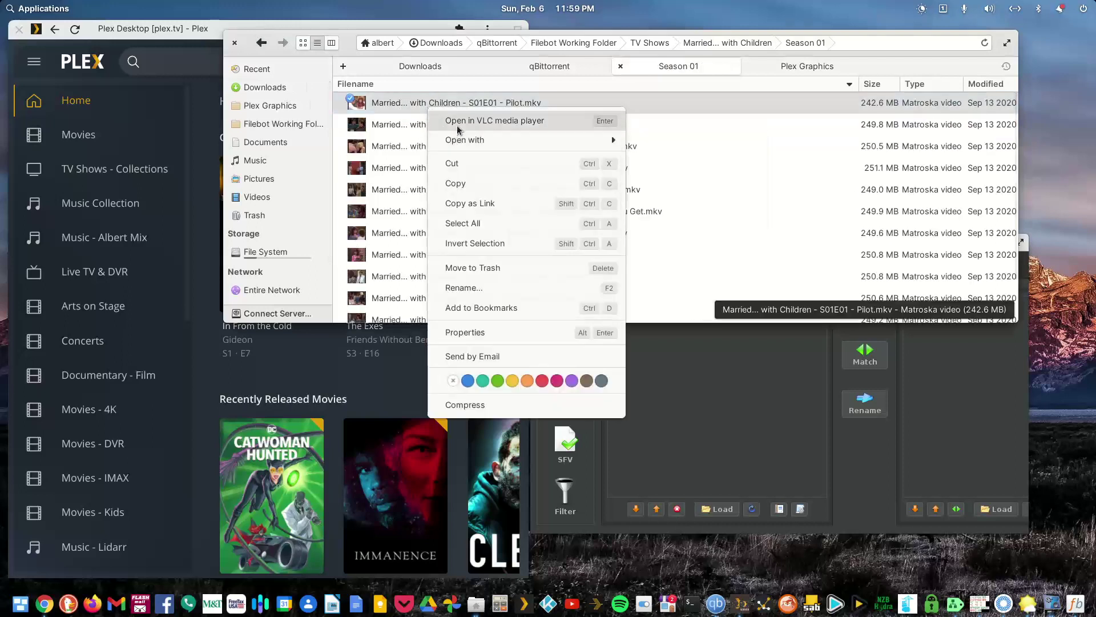
{"action": "left_click", "coordinate": [695, 178]}
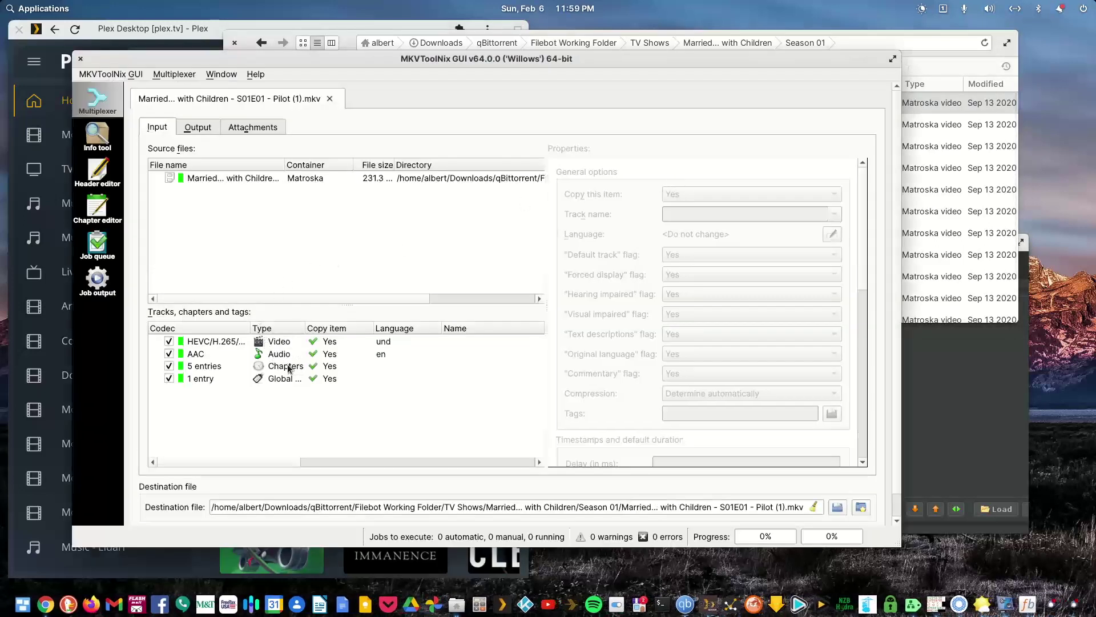
{"action": "left_click", "coordinate": [81, 59]}
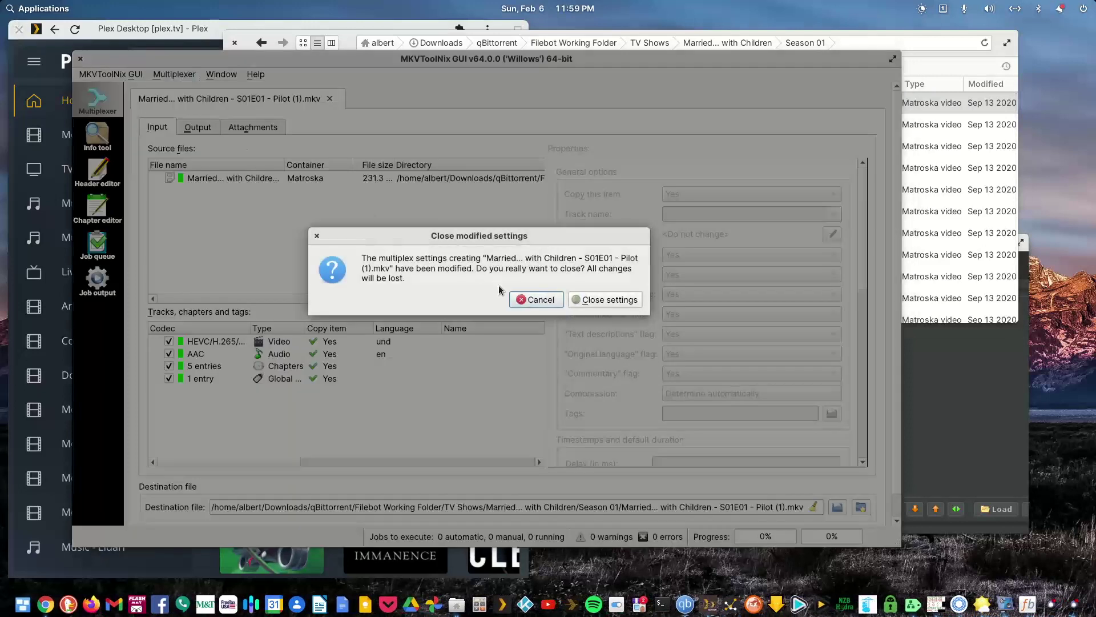
{"action": "left_click", "coordinate": [634, 301]}
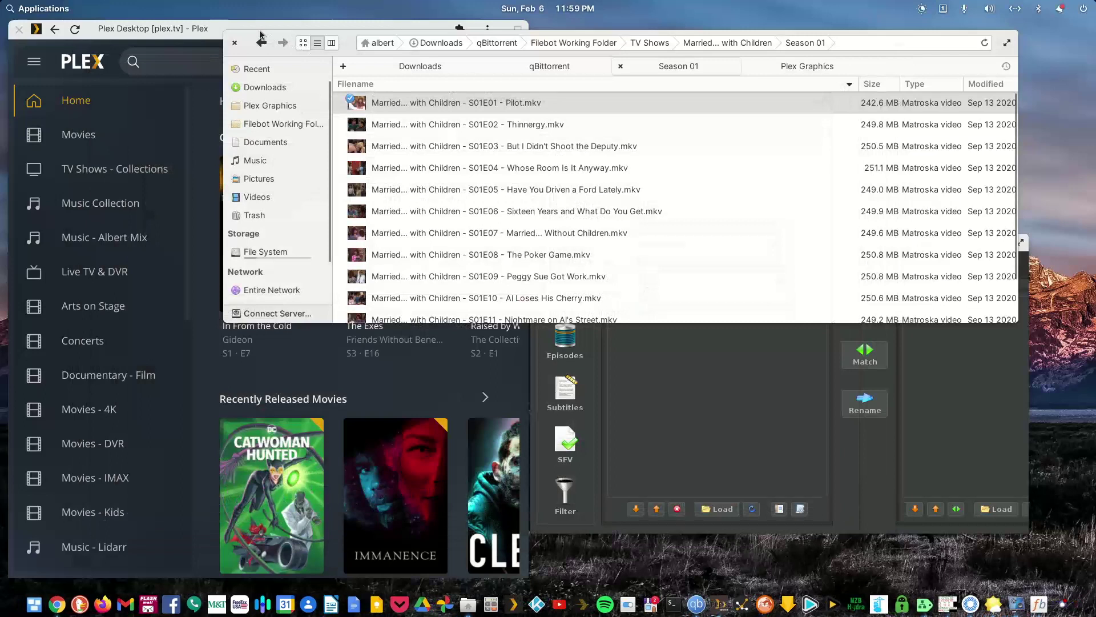
Drag the Servant folder from TV Shows into FileBot, loading 23 episodes, and maximize FileBot
{"action": "left_click", "coordinate": [261, 42]}
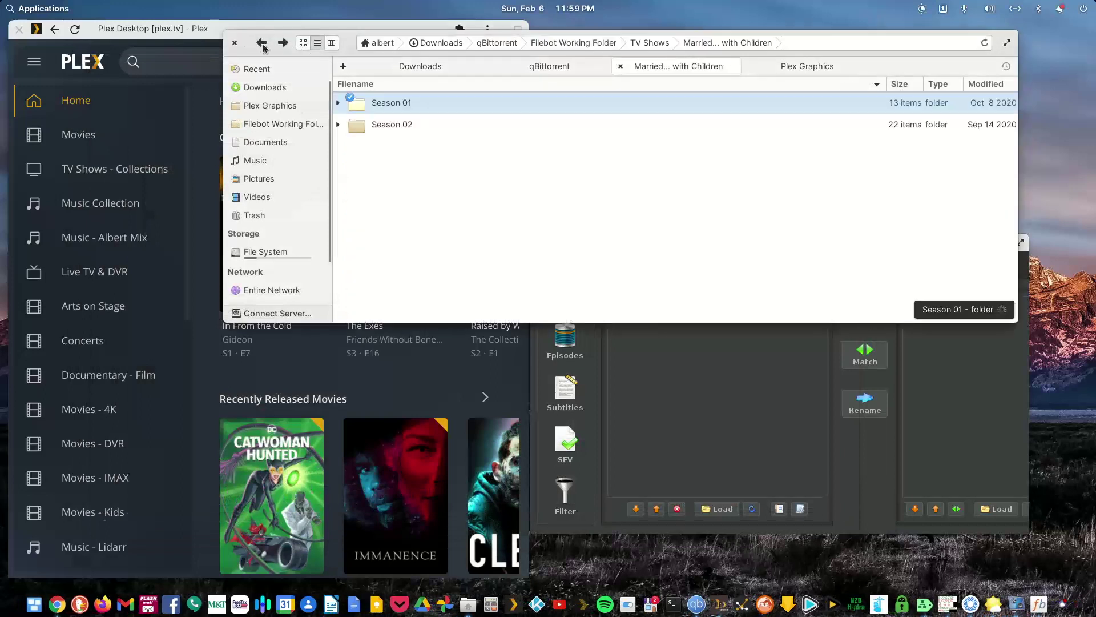
{"action": "left_click", "coordinate": [262, 42]}
{"action": "left_click_drag", "start_coordinate": [397, 128], "coordinate": [681, 438]}
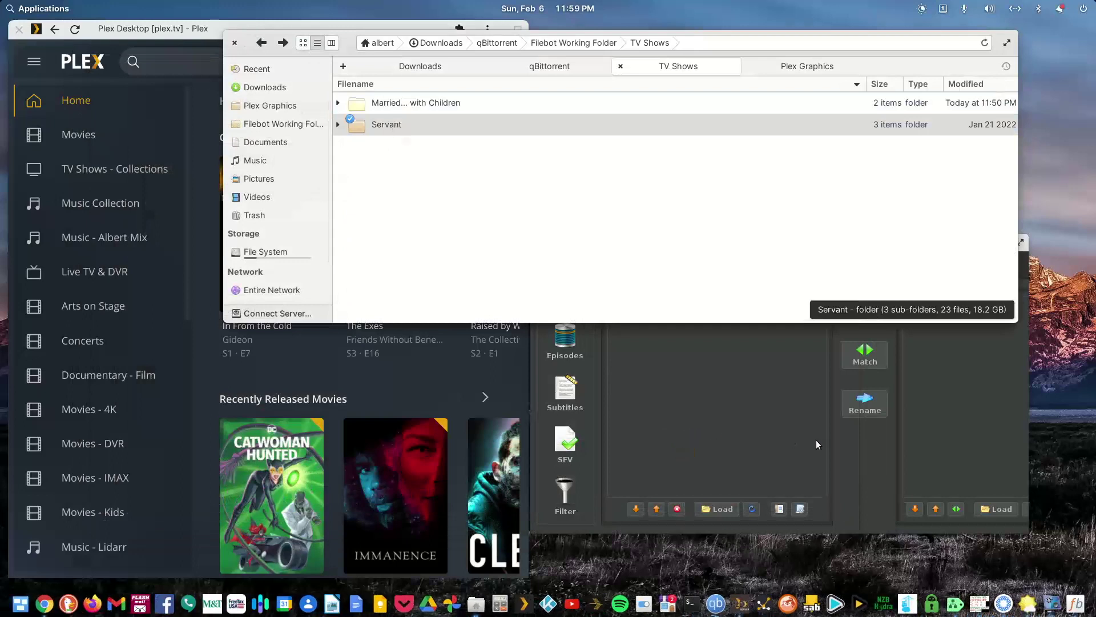
{"action": "left_click_drag", "start_coordinate": [816, 444], "coordinate": [861, 448]}
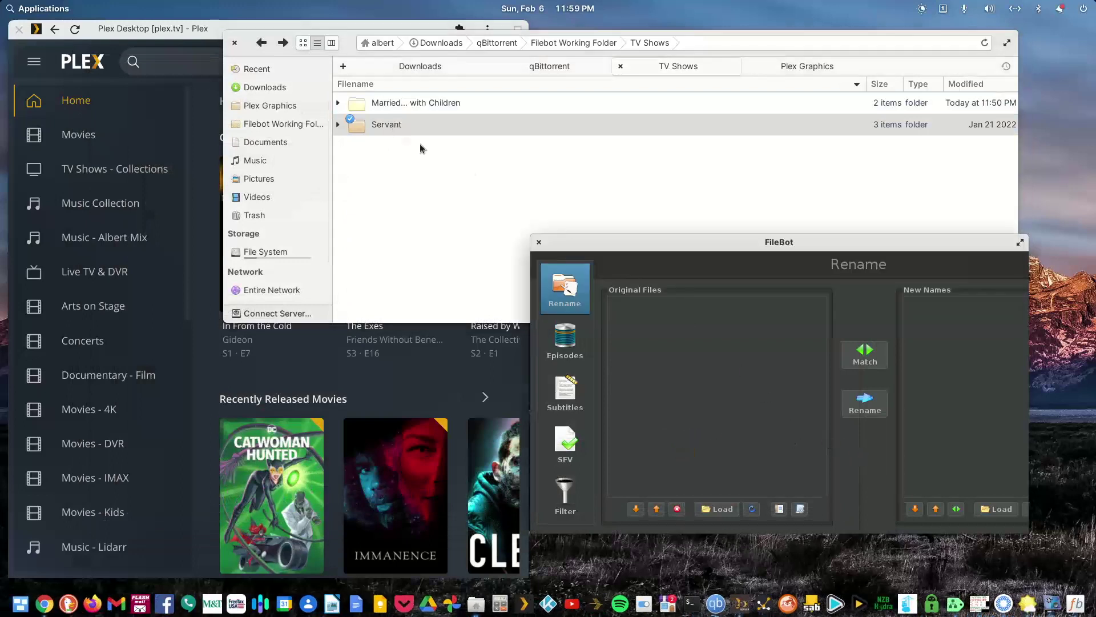
{"action": "left_click_drag", "start_coordinate": [422, 127], "coordinate": [703, 416]}
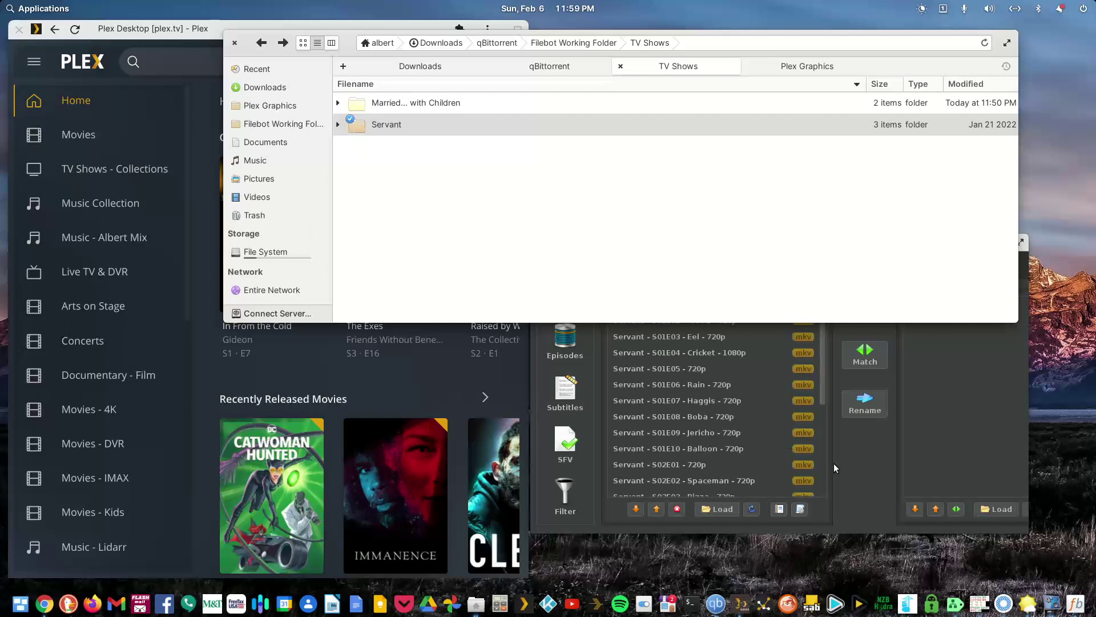
{"action": "left_click", "coordinate": [873, 465]}
{"action": "double_click", "coordinate": [719, 242]}
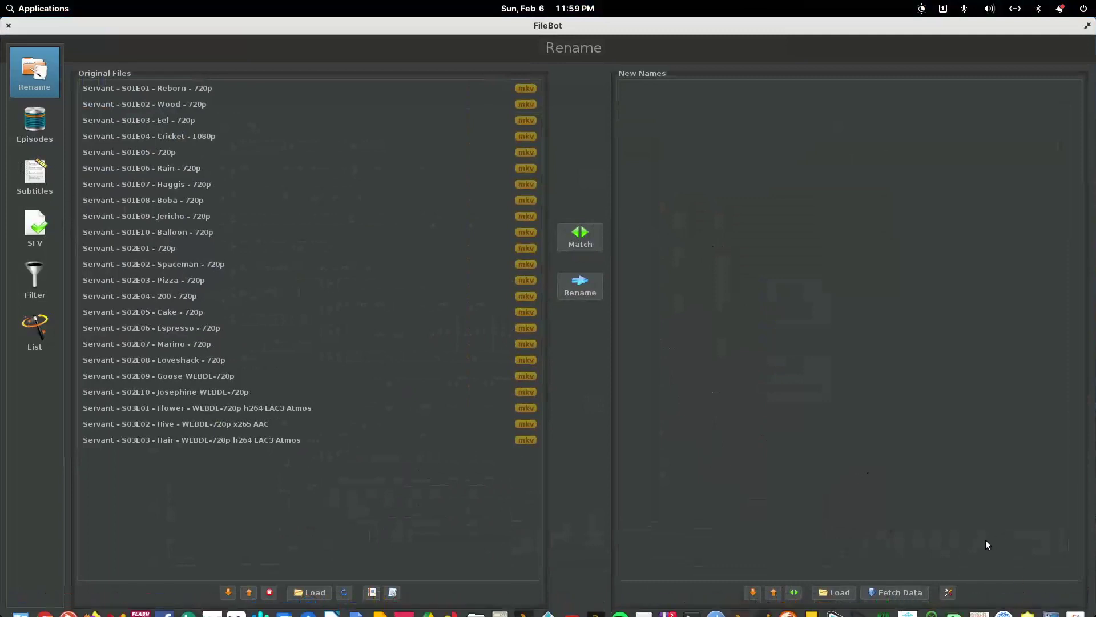
Enable Fetch subtitle files as the only post-process action in FileBot's rename settings
{"action": "left_click", "coordinate": [950, 594]}
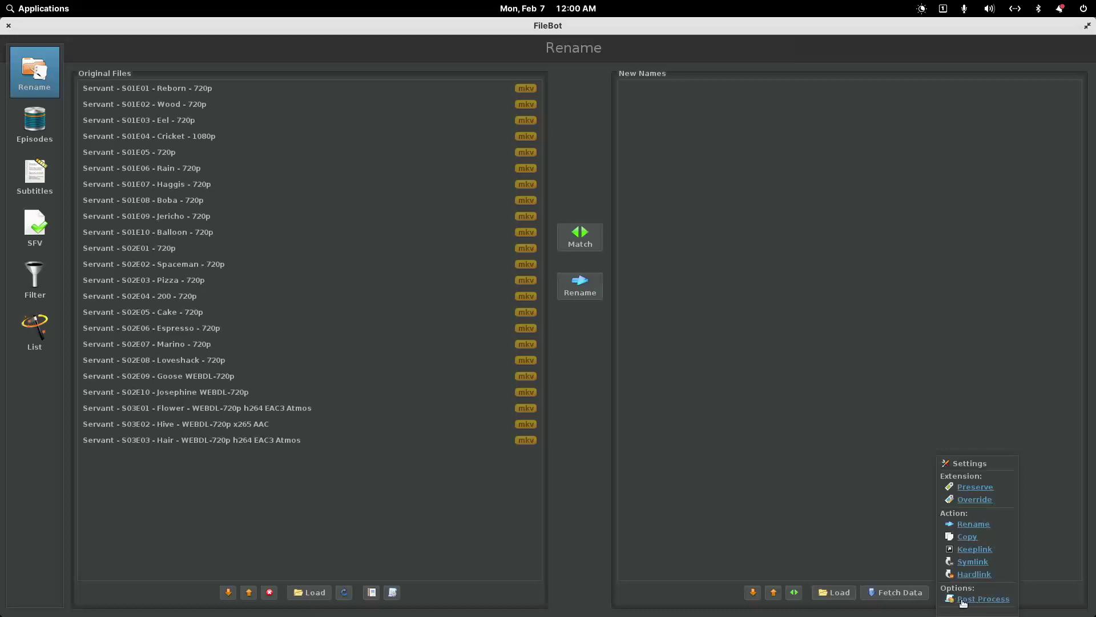
{"action": "left_click", "coordinate": [965, 599]}
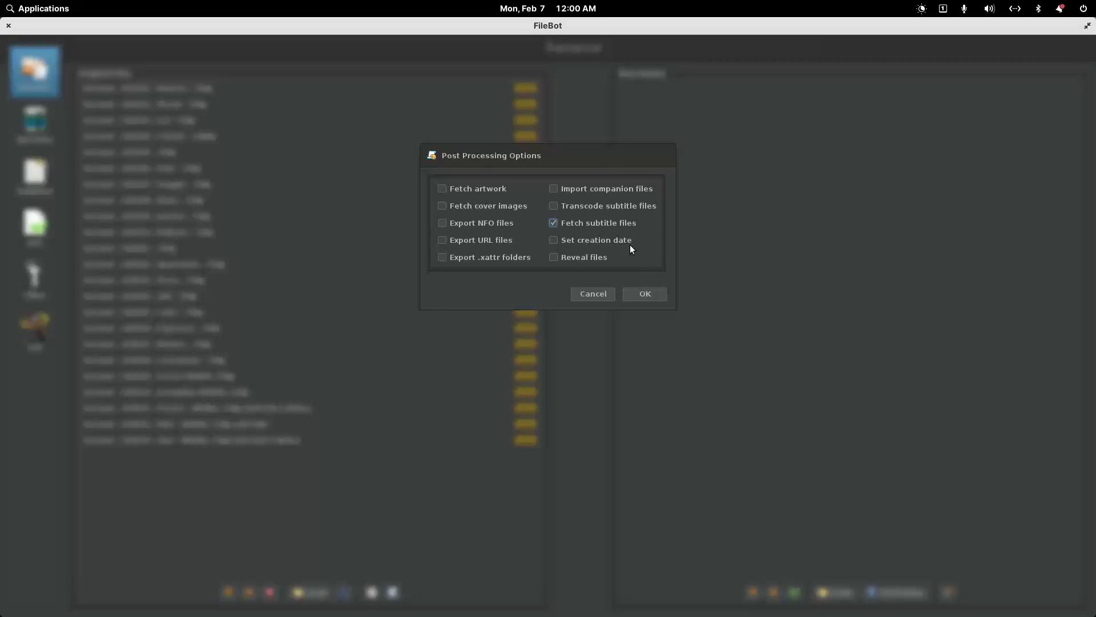
{"action": "left_click", "coordinate": [644, 295]}
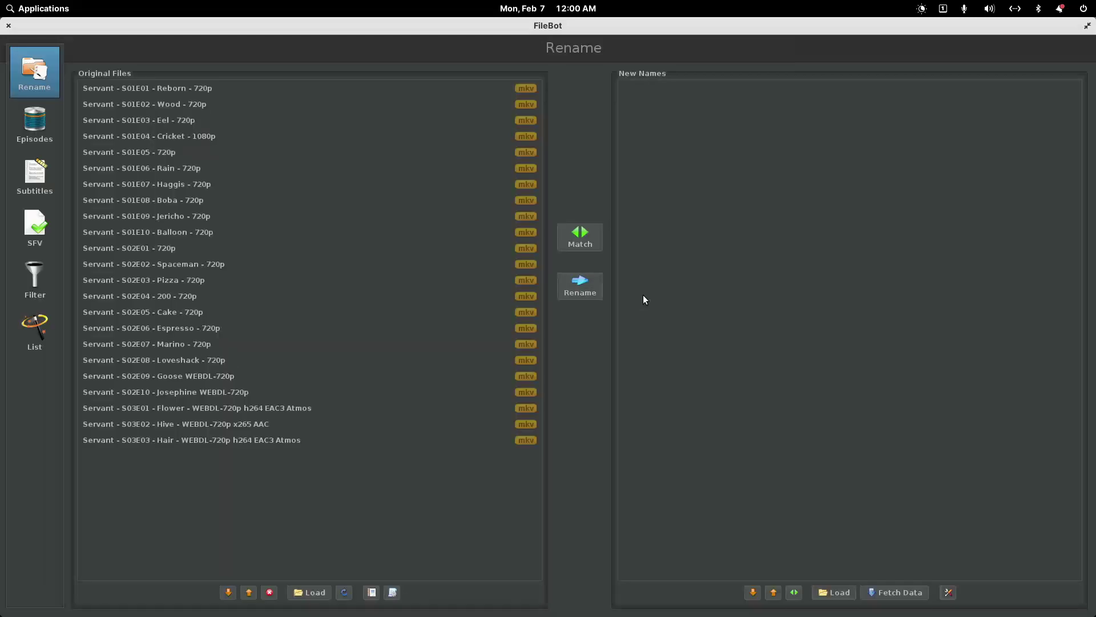
Match the 23 files to TheTVDB's Servant series, giving names like 'Servant - 1x01 - Reborn'
{"action": "left_click", "coordinate": [580, 236]}
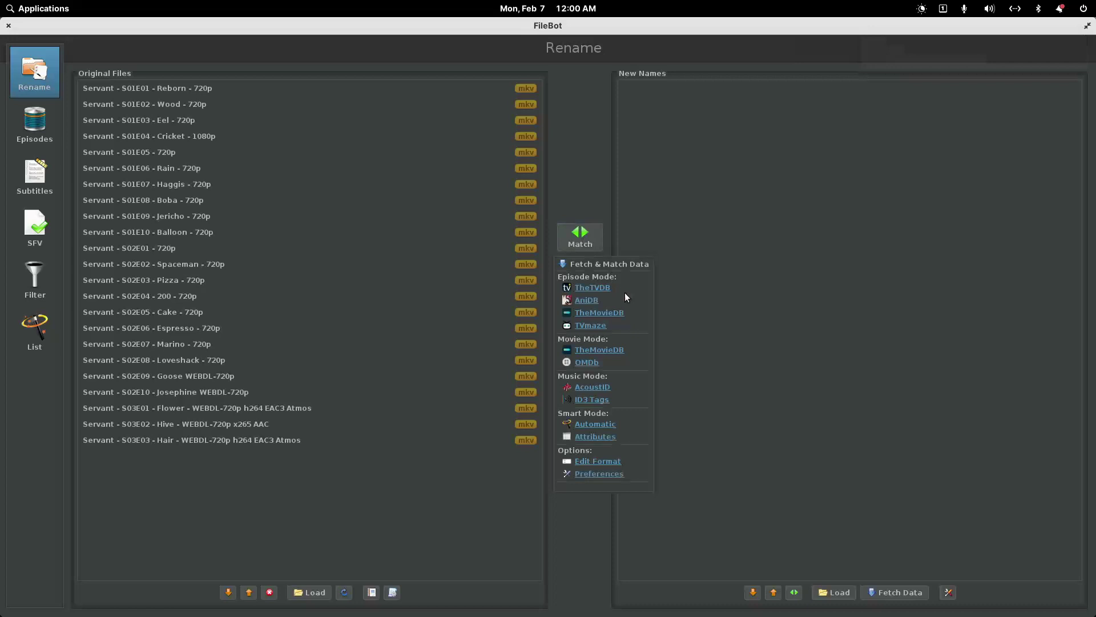
{"action": "left_click", "coordinate": [591, 289]}
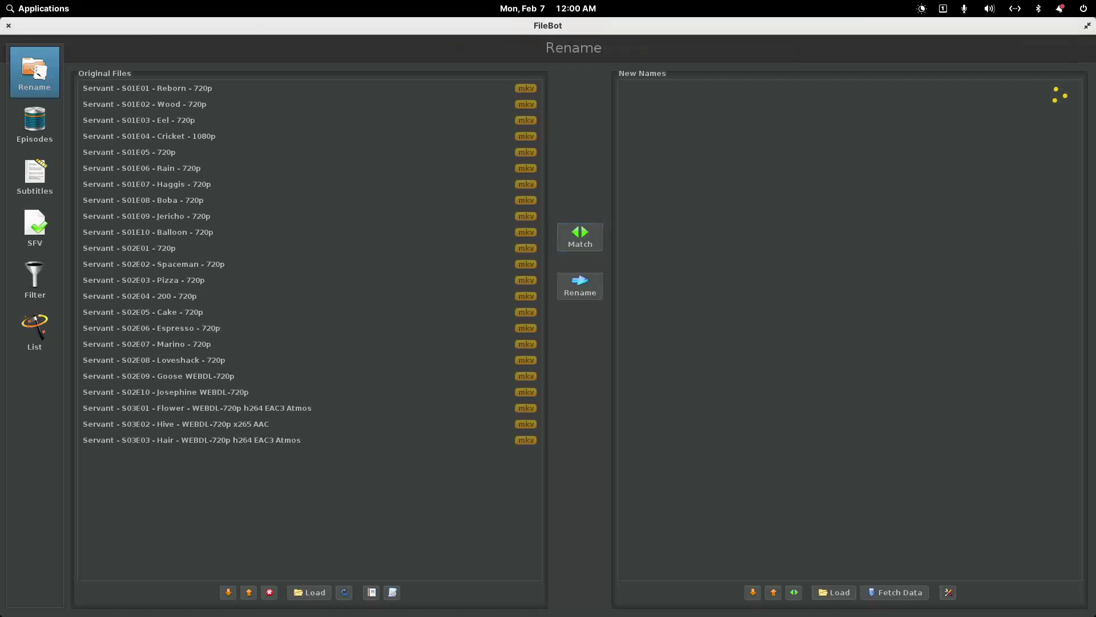
{"action": "left_click_drag", "start_coordinate": [1089, 122], "coordinate": [850, 139]}
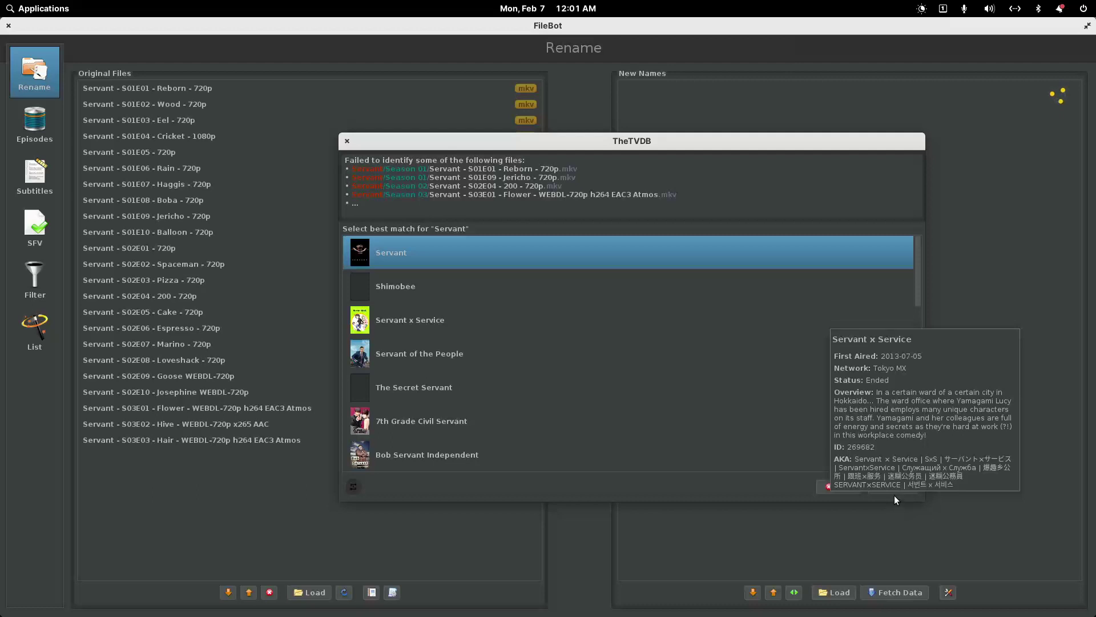
{"action": "left_click", "coordinate": [894, 493]}
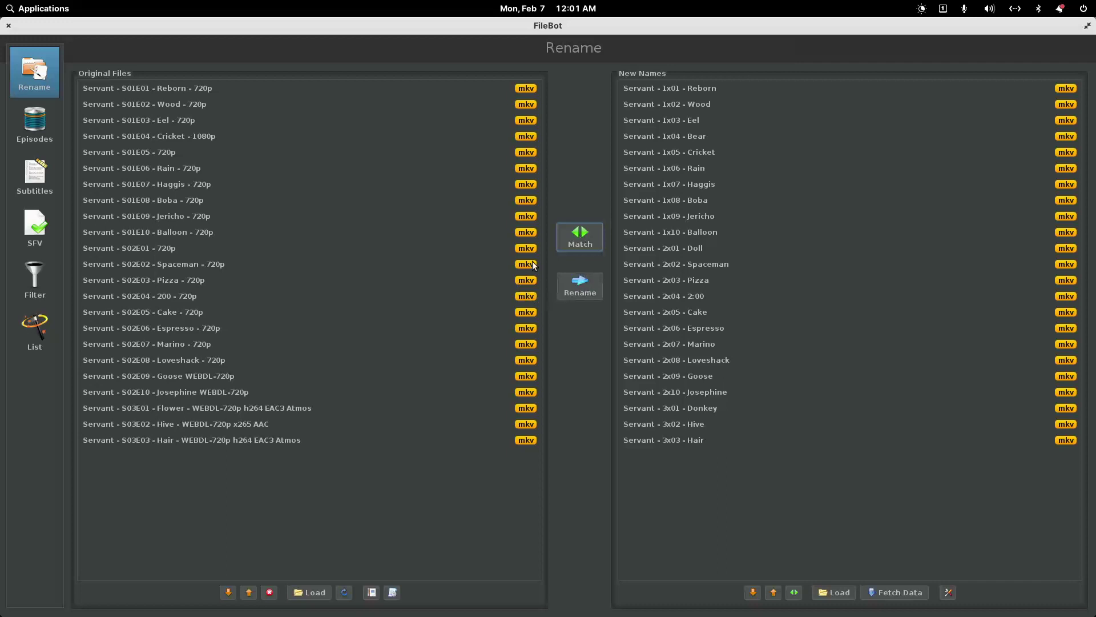
Review the TV - TVDB preset's naming expression in the Preset Editor, then reopen Presets
{"action": "left_click", "coordinate": [393, 593]}
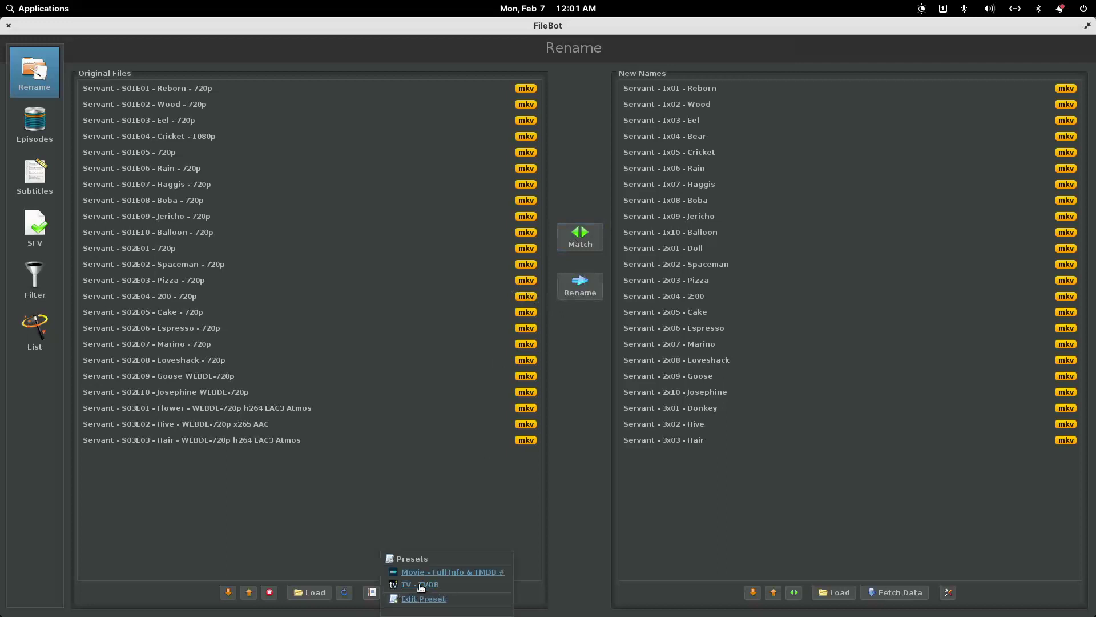
{"action": "left_click", "coordinate": [421, 599]}
{"action": "left_click", "coordinate": [421, 585]}
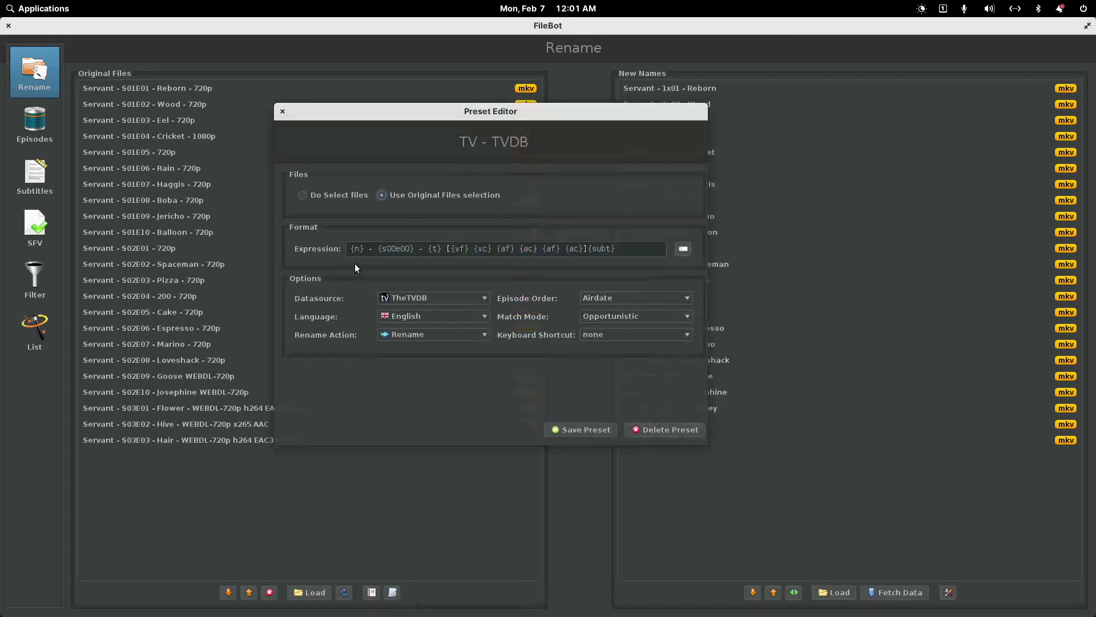
{"action": "left_click", "coordinate": [634, 251]}
{"action": "key", "text": "ctrl+a"}
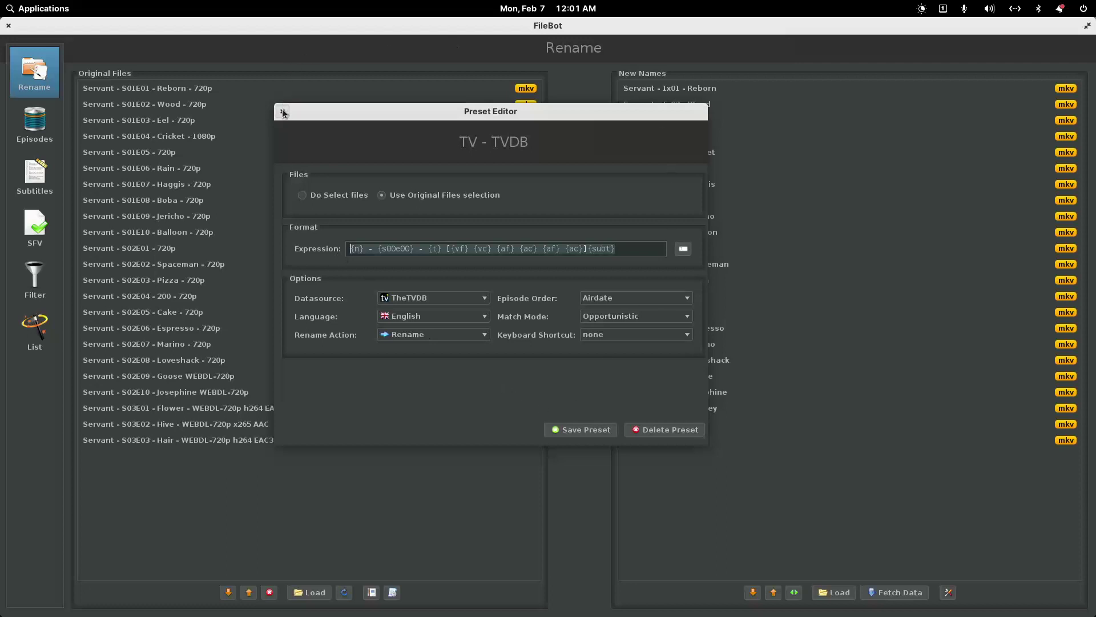
{"action": "left_click", "coordinate": [283, 112]}
{"action": "left_click", "coordinate": [393, 594]}
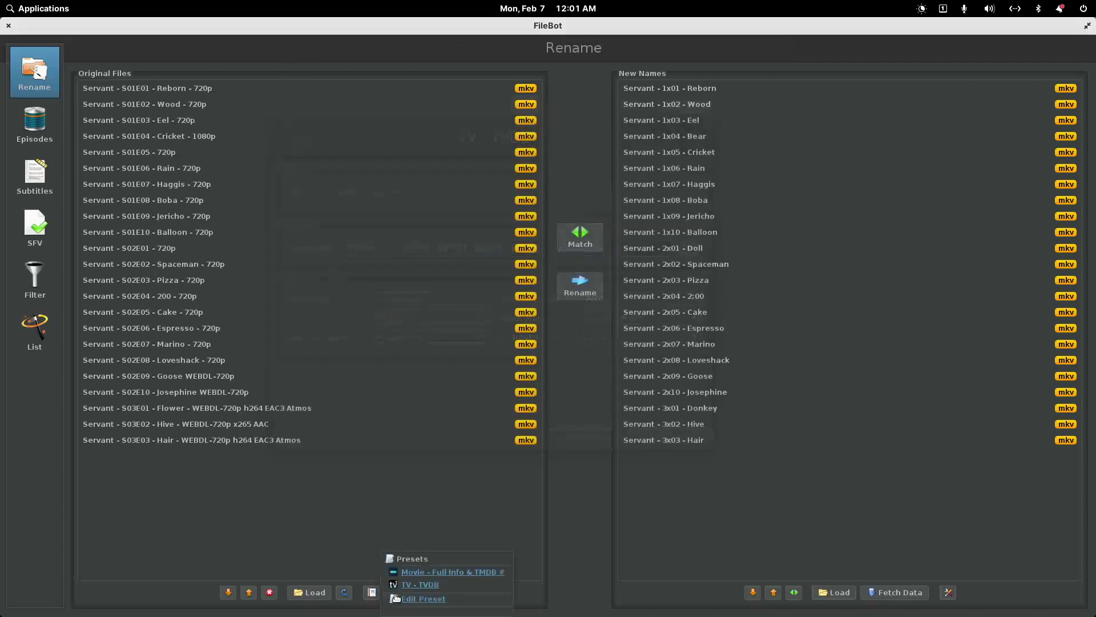
Apply the TV - TVDB preset with Servant, yielding names like 'Servant - S01E04 - Bear [1080p x265 6ch EAC3 6ch EAC3]'
{"action": "left_click", "coordinate": [417, 584]}
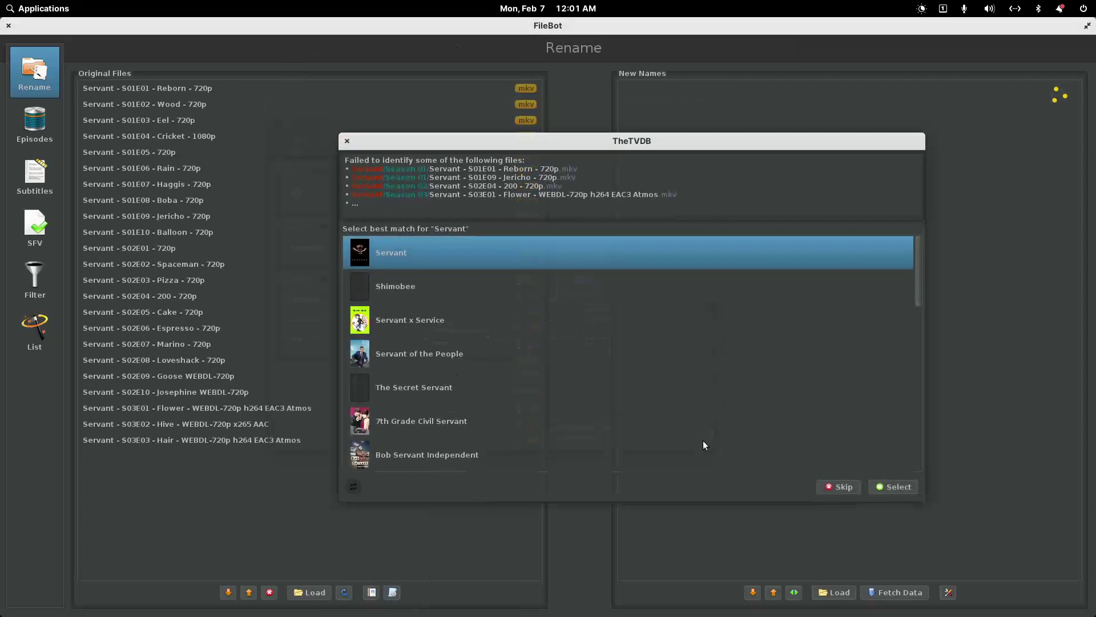
{"action": "left_click", "coordinate": [889, 486]}
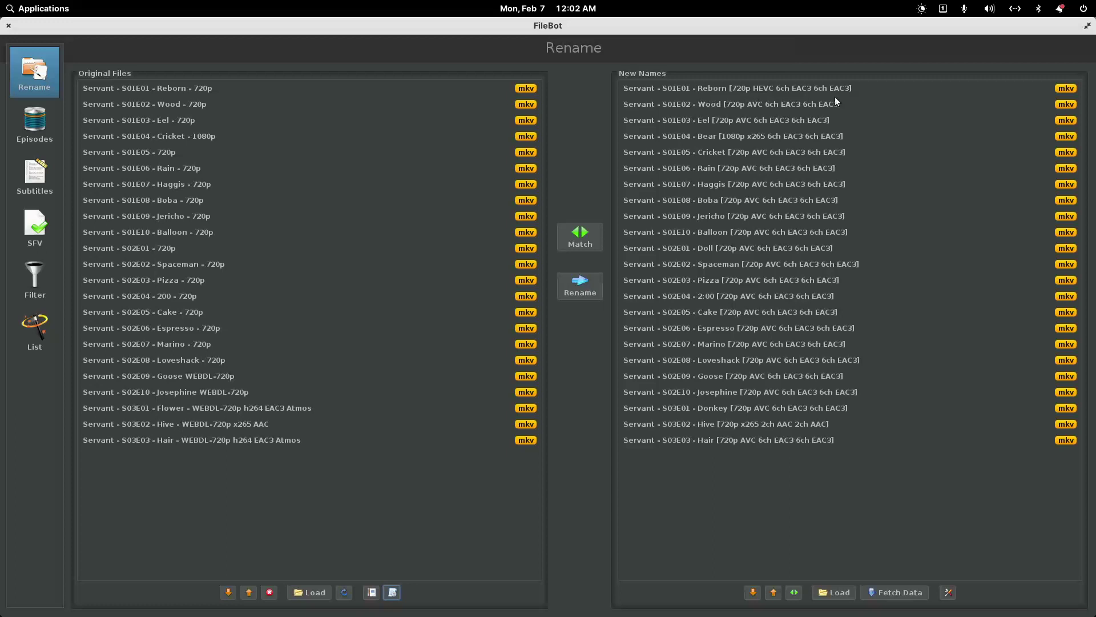
{"action": "left_click", "coordinate": [189, 90]}
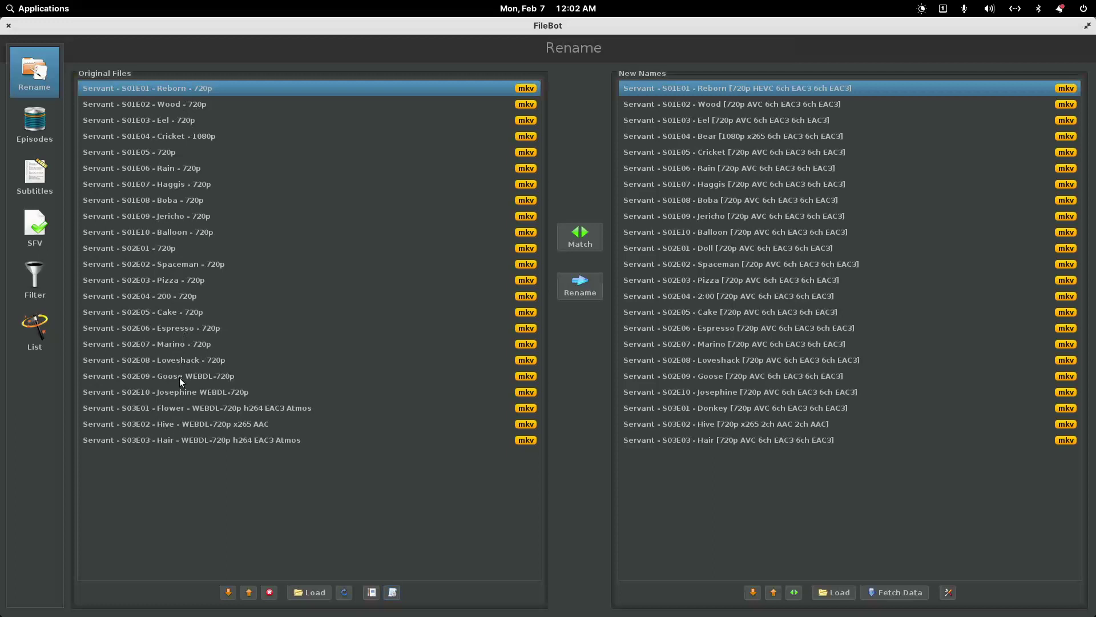
{"action": "left_click", "coordinate": [181, 406]}
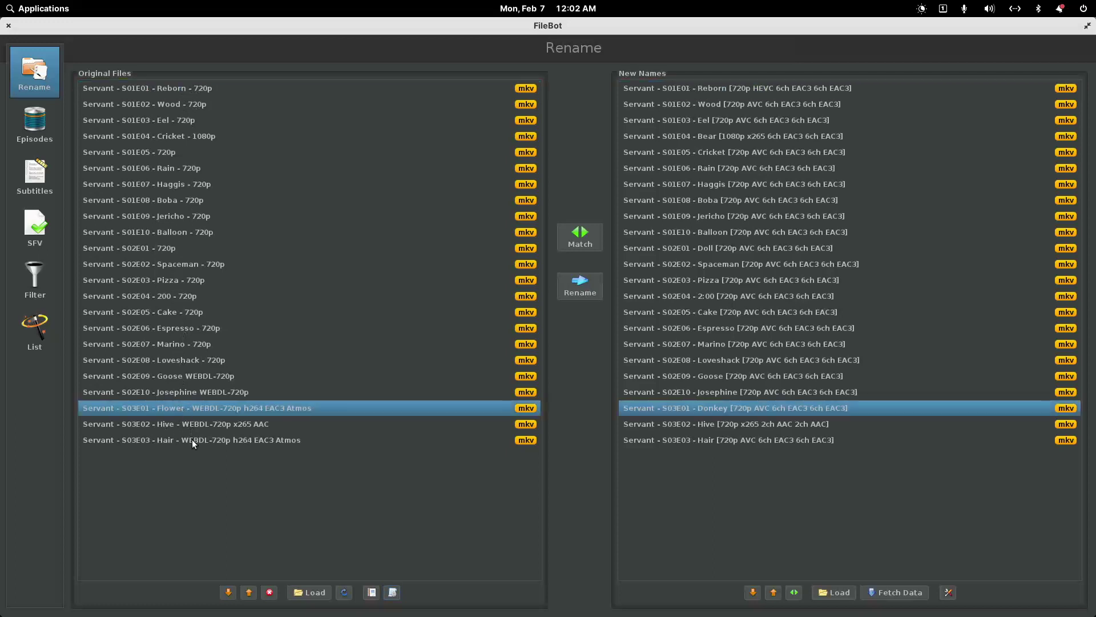
{"action": "left_click", "coordinate": [949, 593]}
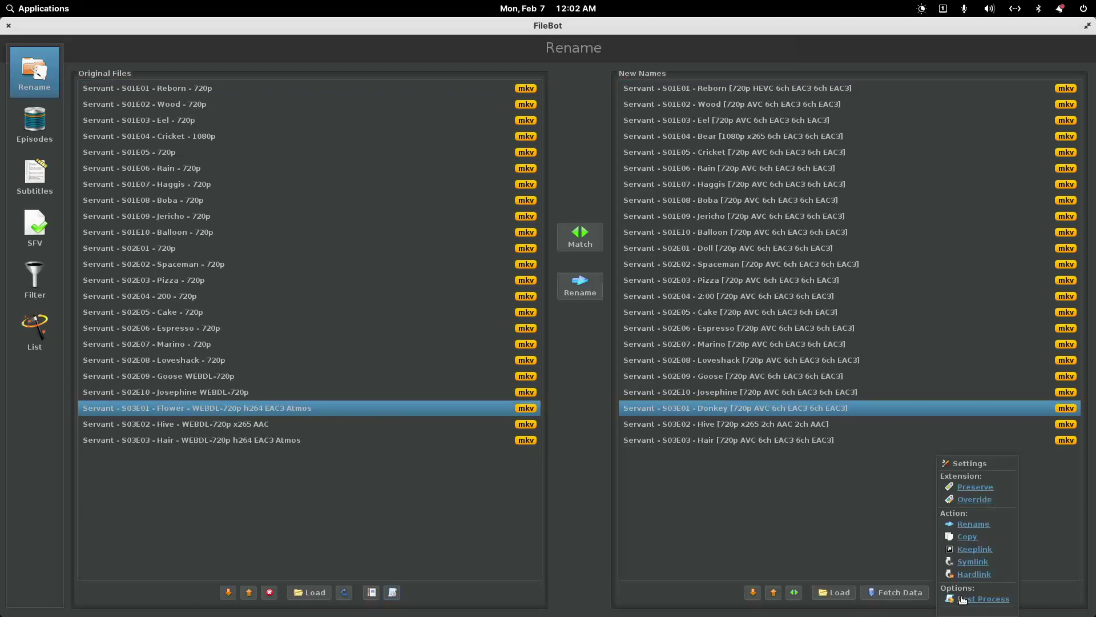
{"action": "left_click", "coordinate": [953, 598]}
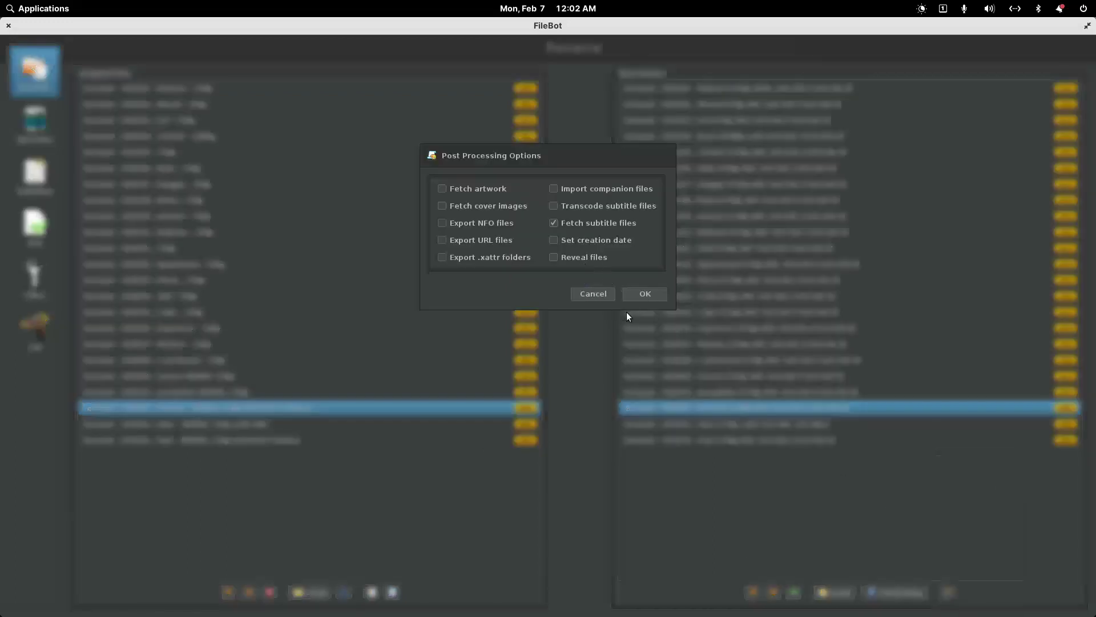
{"action": "left_click", "coordinate": [647, 294]}
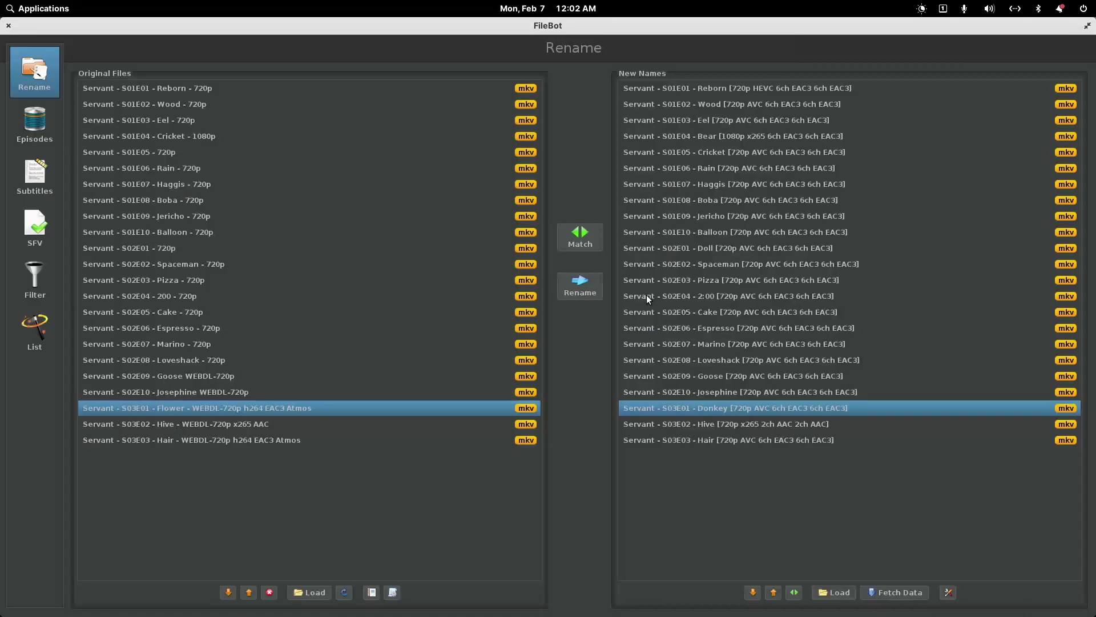
Rename all 23 files, stripping the colon from the S02E04 2:00 title, and fetch subtitles
{"action": "left_click", "coordinate": [588, 286]}
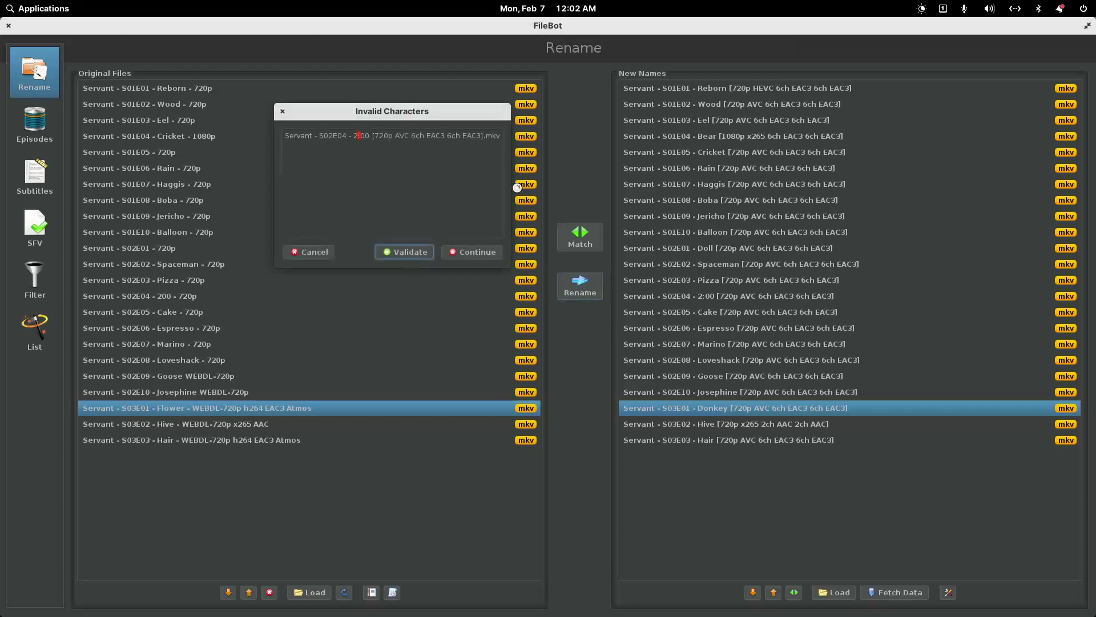
{"action": "left_click", "coordinate": [402, 251]}
{"action": "left_click", "coordinate": [471, 253]}
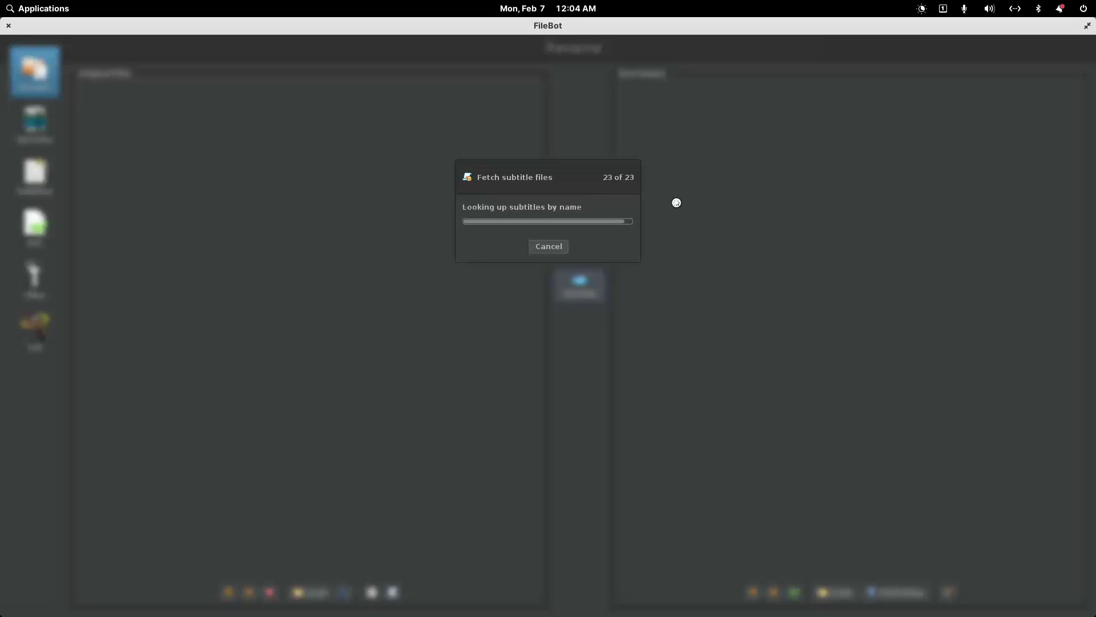
Load the Married... with Children folder into FileBot's Original Files list and maximize FileBot
{"action": "double_click", "coordinate": [376, 25]}
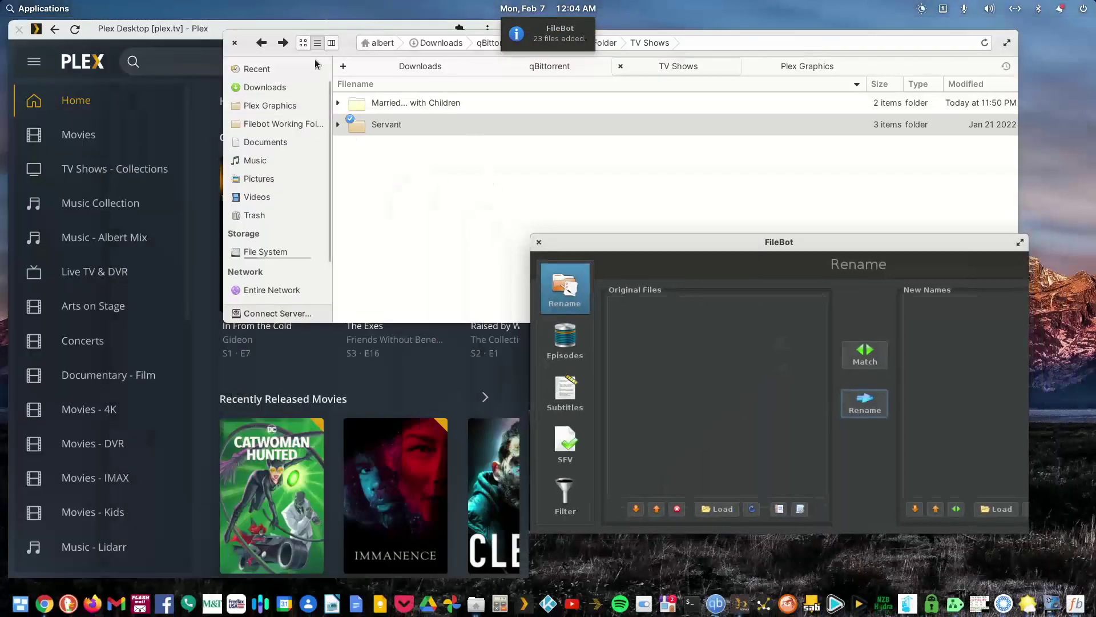
{"action": "left_click_drag", "start_coordinate": [368, 102], "coordinate": [700, 389]}
{"action": "left_click", "coordinate": [864, 451]}
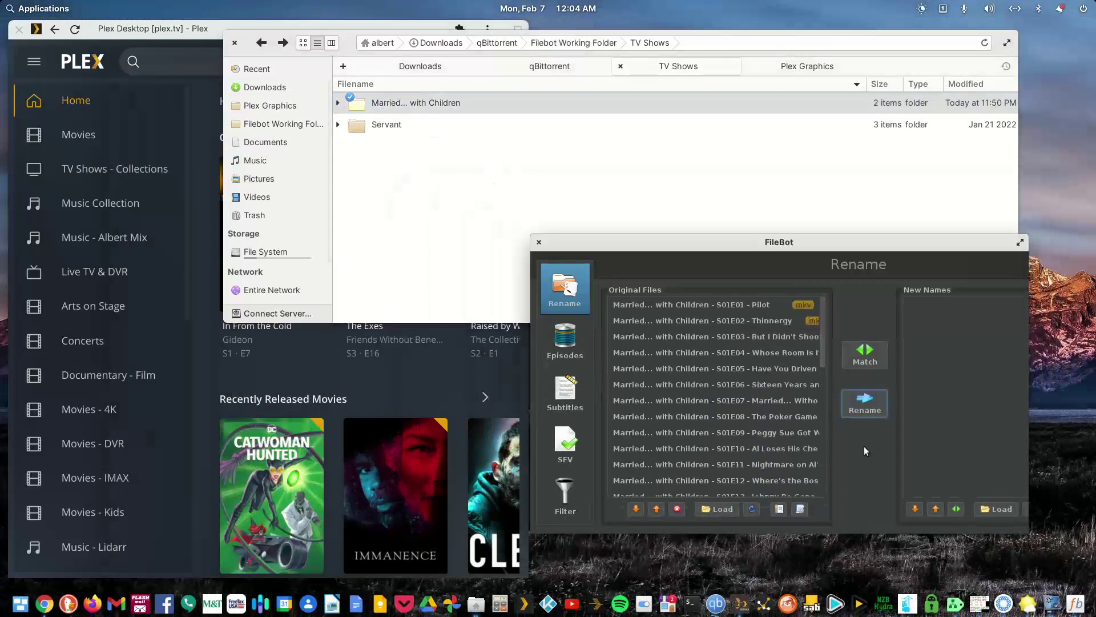
{"action": "double_click", "coordinate": [755, 241]}
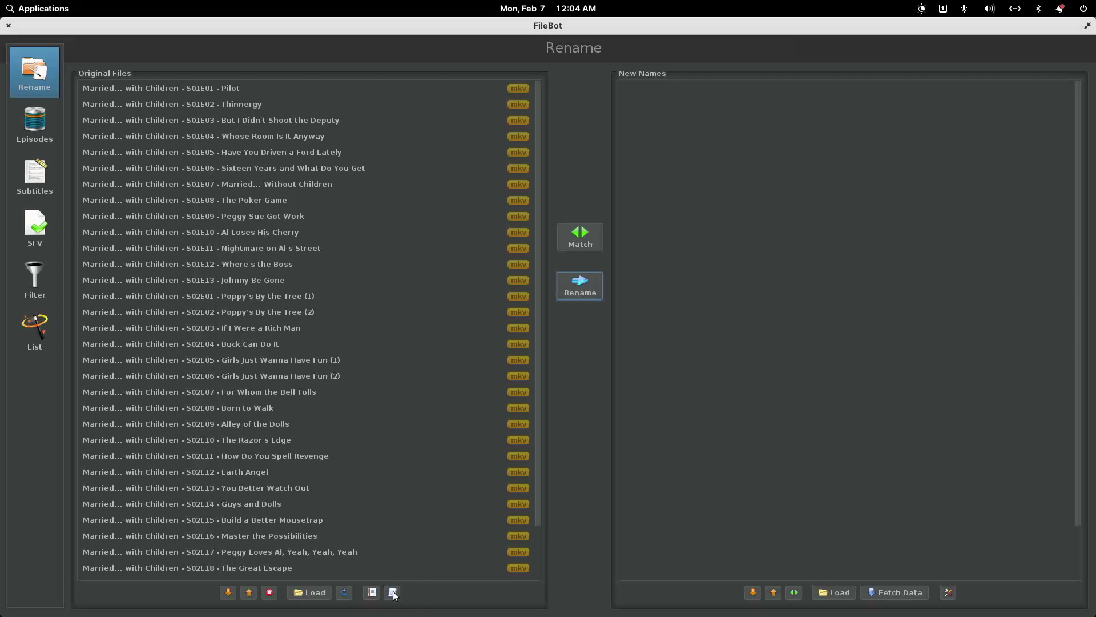
Match the episodes with the TV - TVDB preset, choosing Married... with Children as the series
{"action": "left_click", "coordinate": [393, 592]}
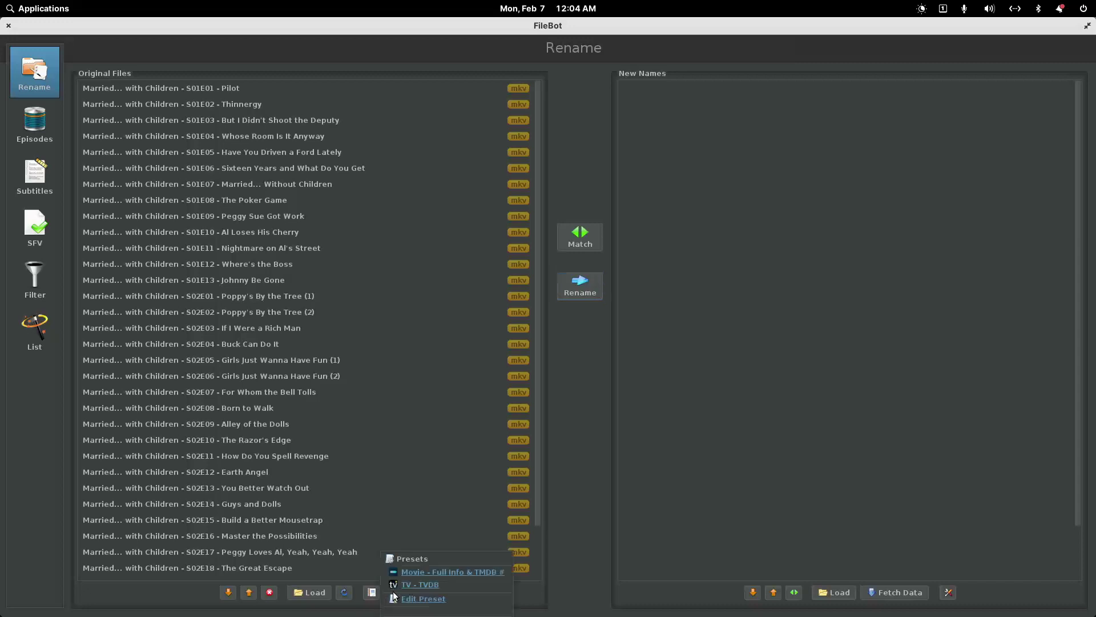
{"action": "left_click", "coordinate": [427, 582]}
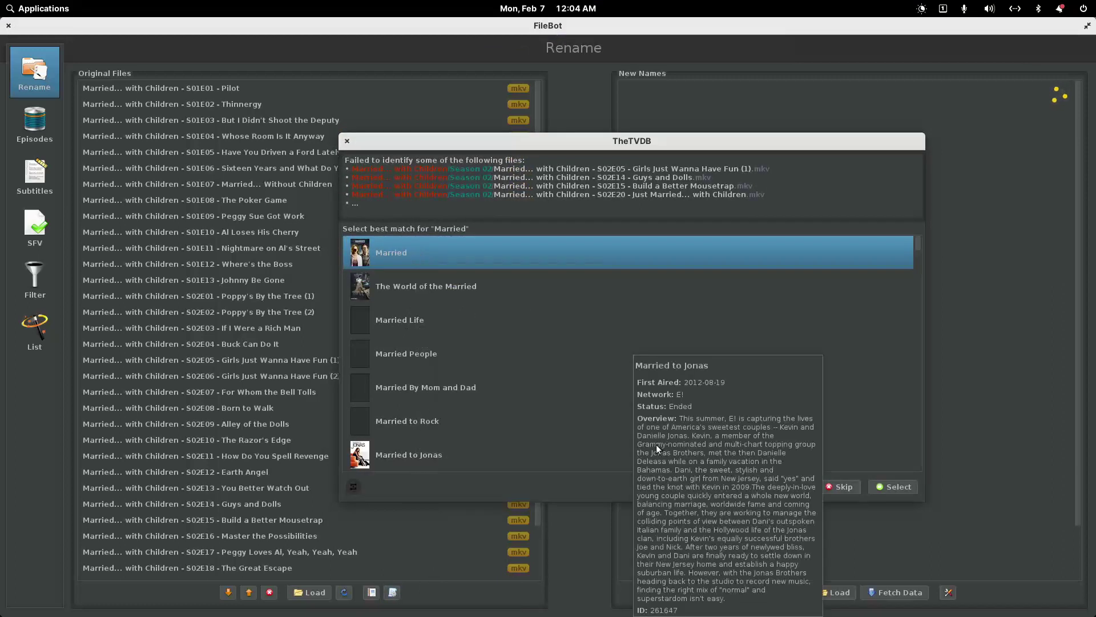
{"action": "scroll", "coordinate": [467, 409], "scroll_direction": "down", "scroll_amount": 3}
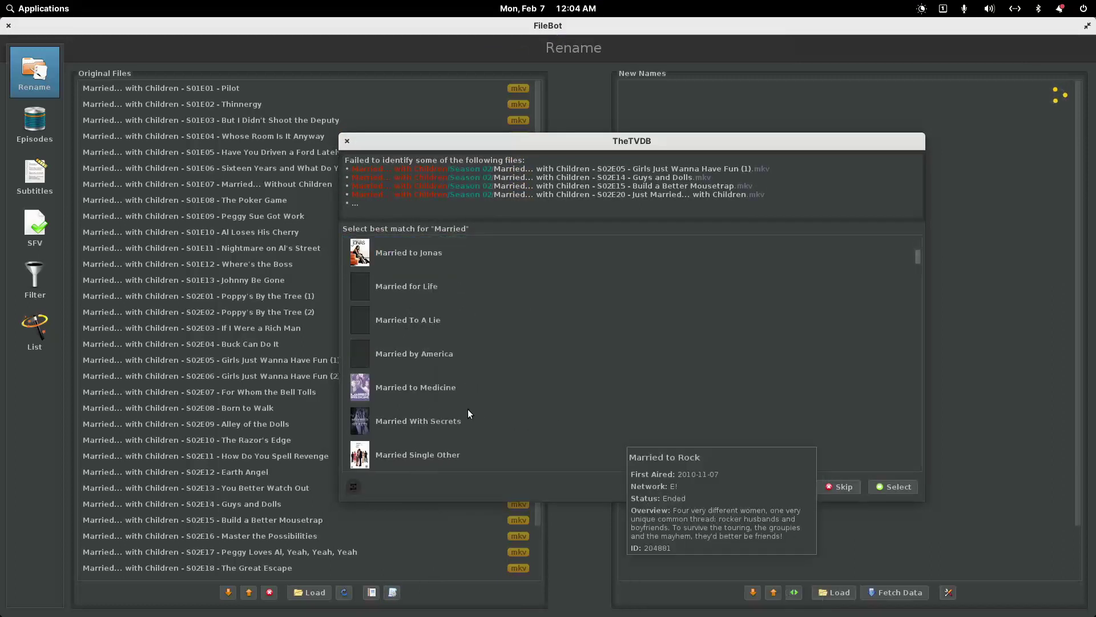
{"action": "scroll", "coordinate": [467, 409], "scroll_direction": "down", "scroll_amount": 2}
{"action": "left_click", "coordinate": [421, 387]}
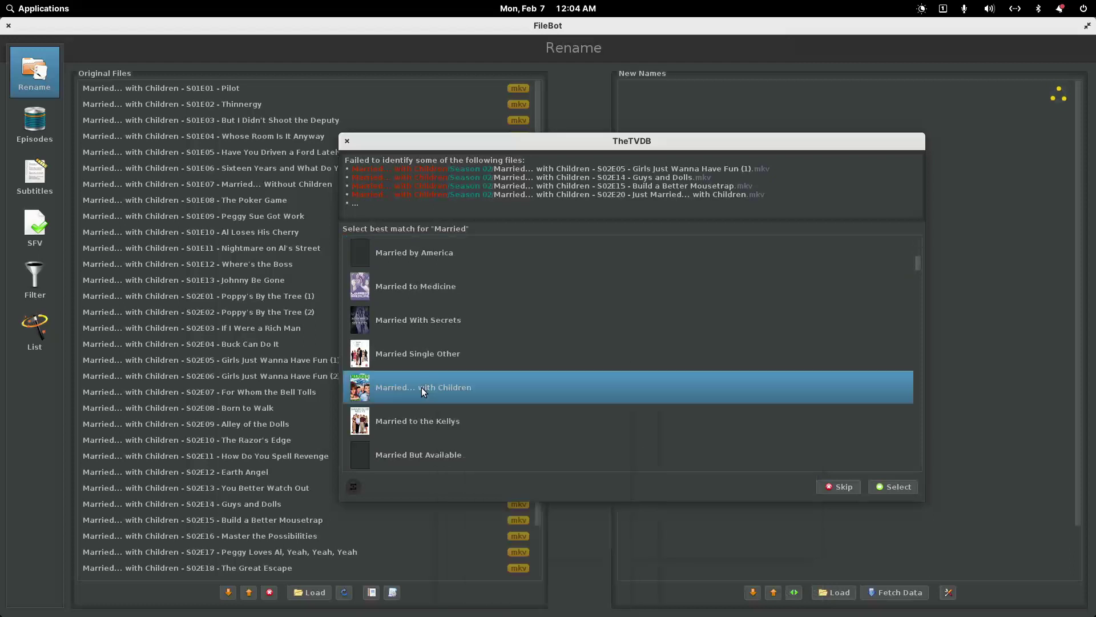
{"action": "left_click", "coordinate": [893, 487]}
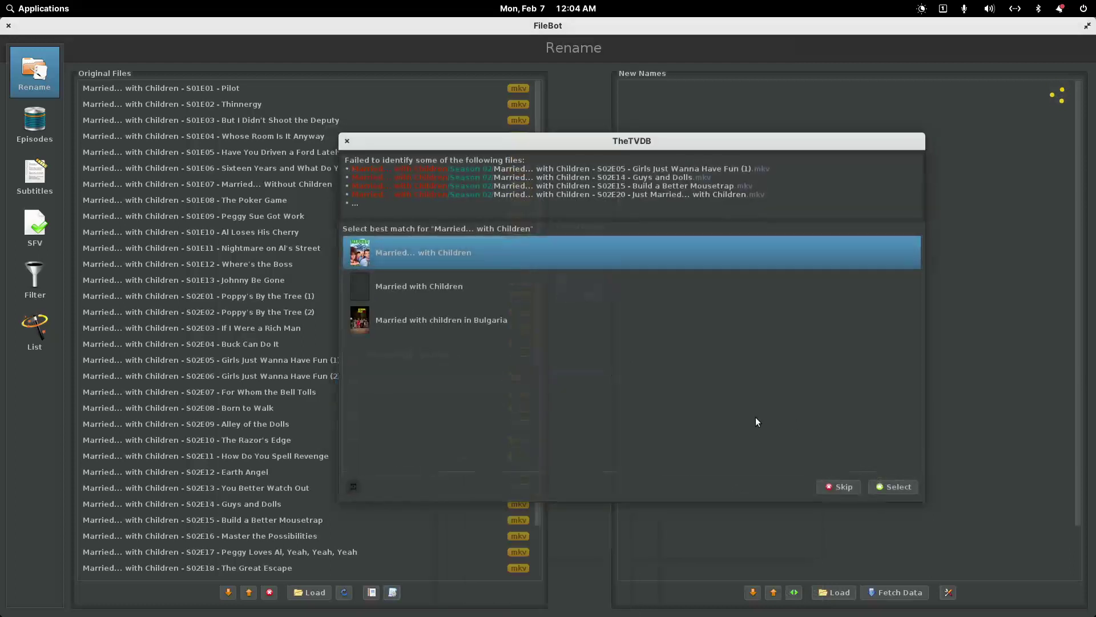
{"action": "left_click", "coordinate": [903, 486]}
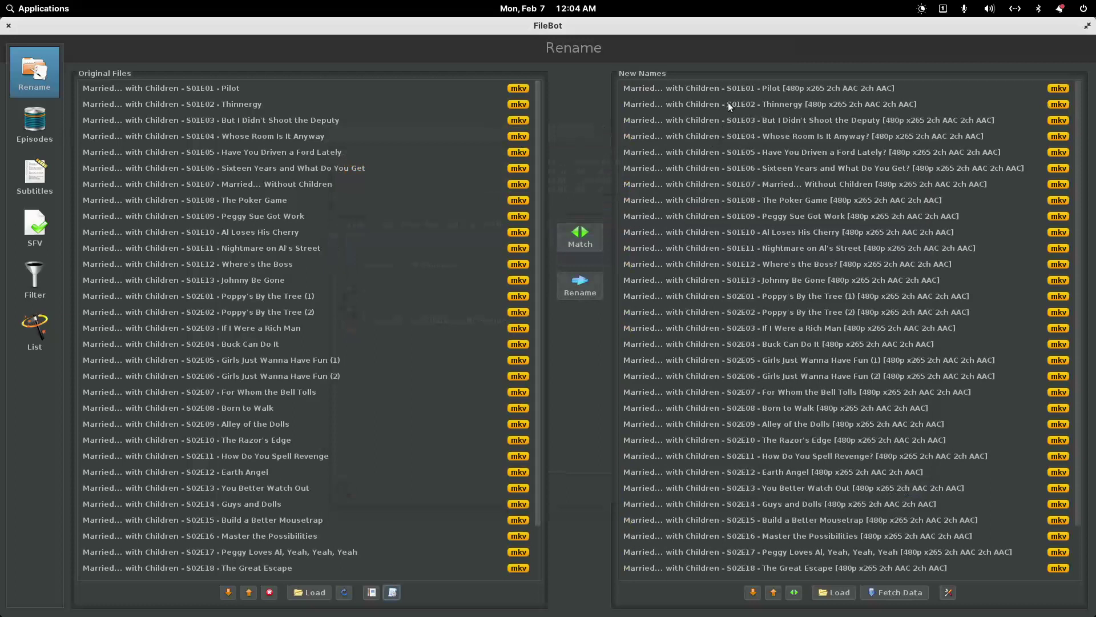
Review the original and new name pairings for S01E13, S02E11 and S02E22
{"action": "left_click", "coordinate": [186, 280]}
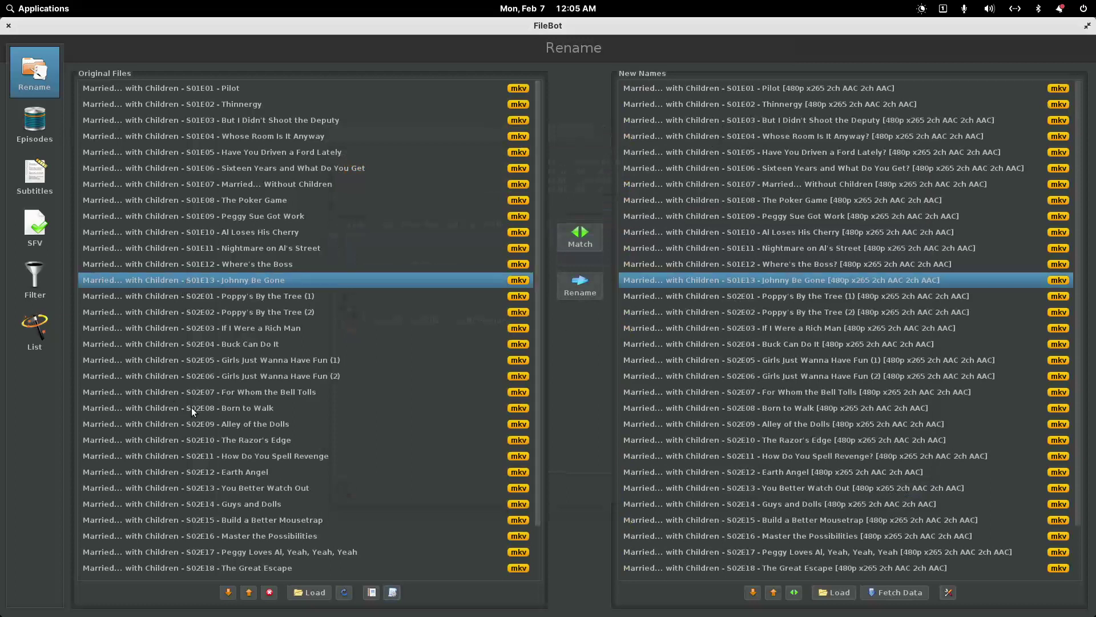
{"action": "scroll", "coordinate": [190, 406], "scroll_direction": "down", "scroll_amount": 3}
{"action": "left_click", "coordinate": [212, 401]}
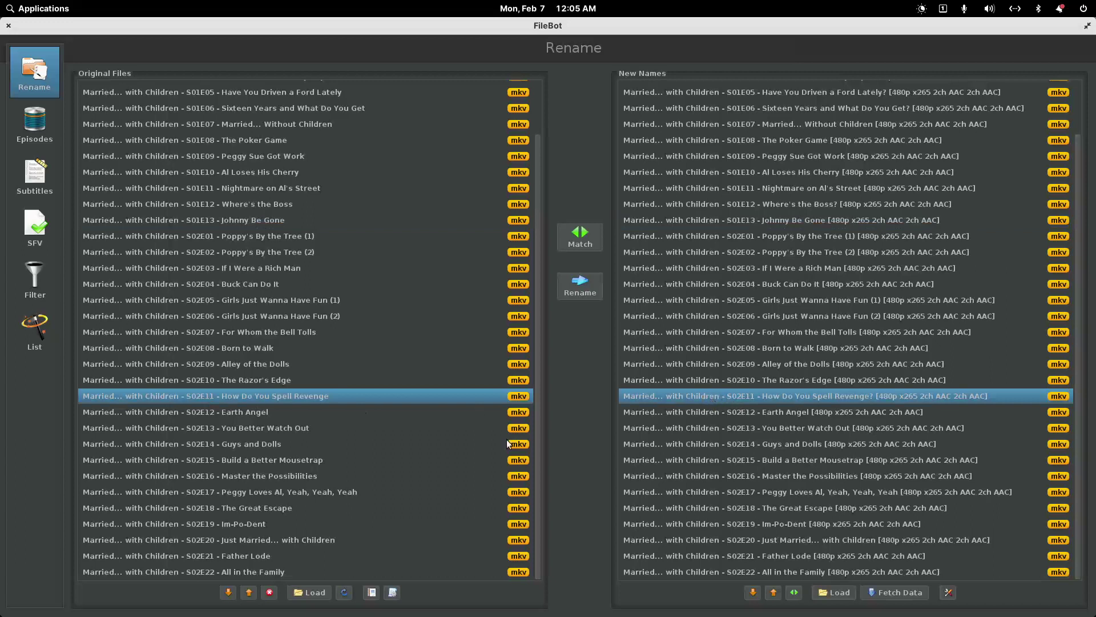
{"action": "left_click", "coordinate": [240, 571]}
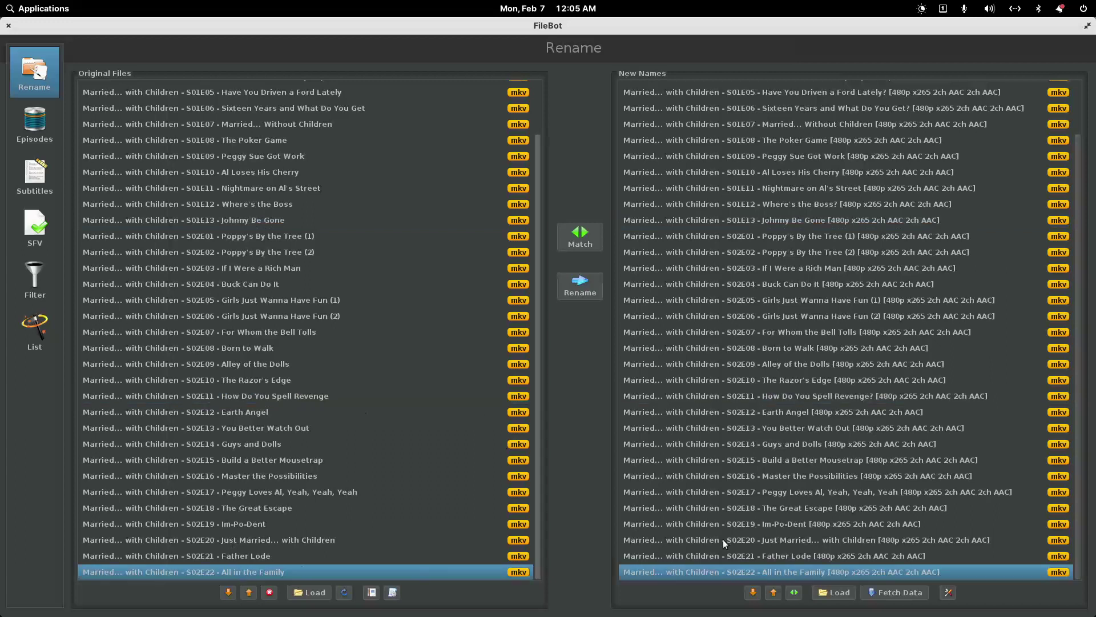
{"action": "scroll", "coordinate": [705, 524], "scroll_direction": "up", "scroll_amount": 3}
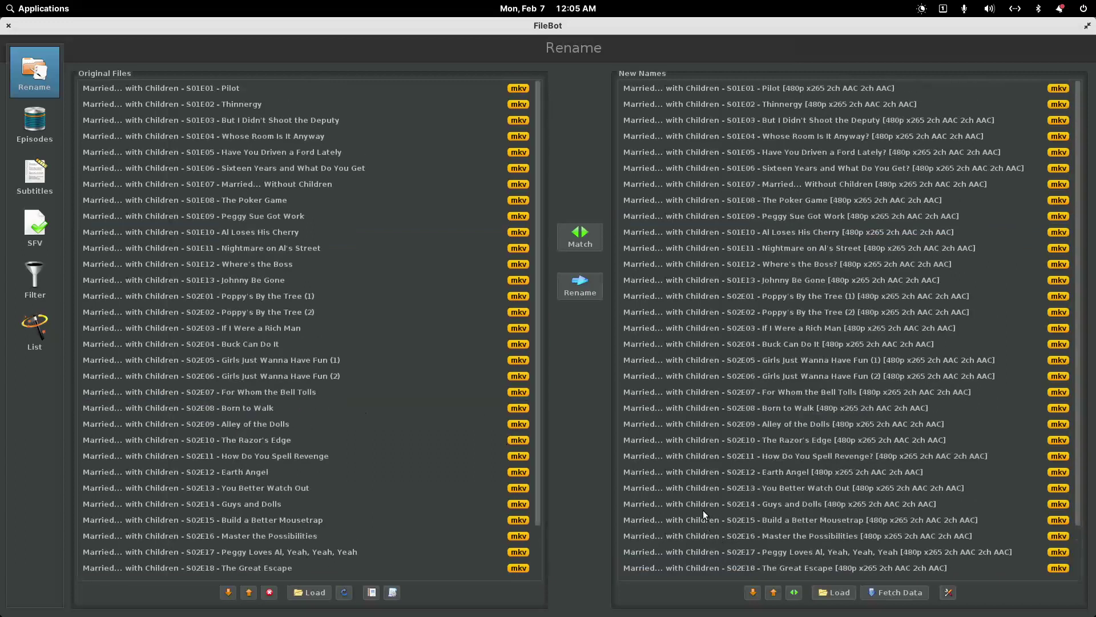
Rename all matched episodes, validating removal of the question marks, and continue
{"action": "left_click", "coordinate": [581, 291]}
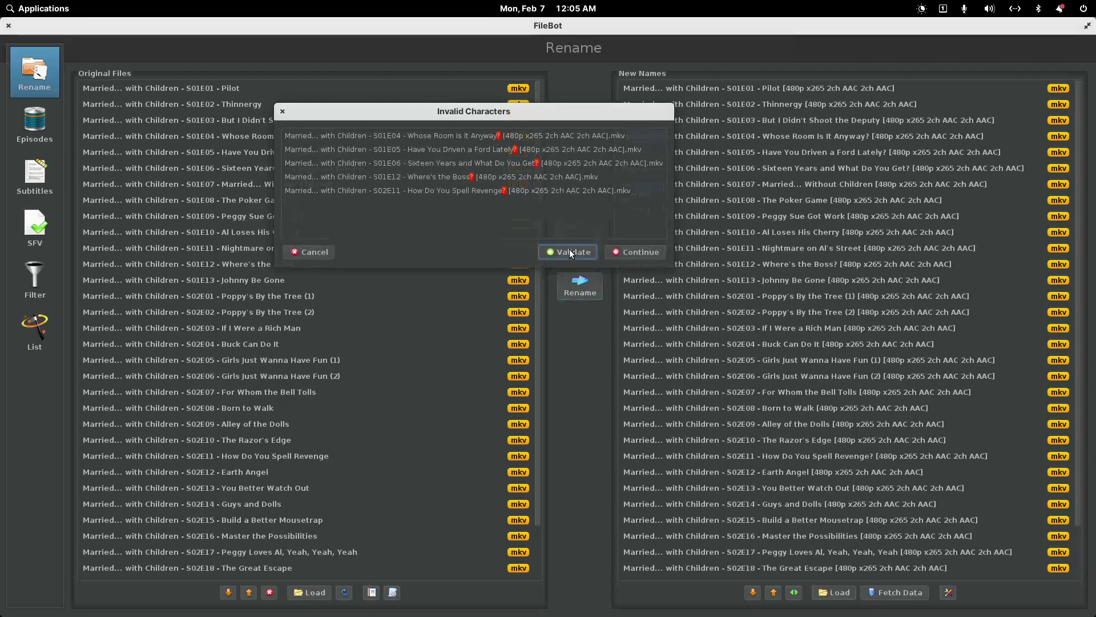
{"action": "left_click", "coordinate": [570, 251]}
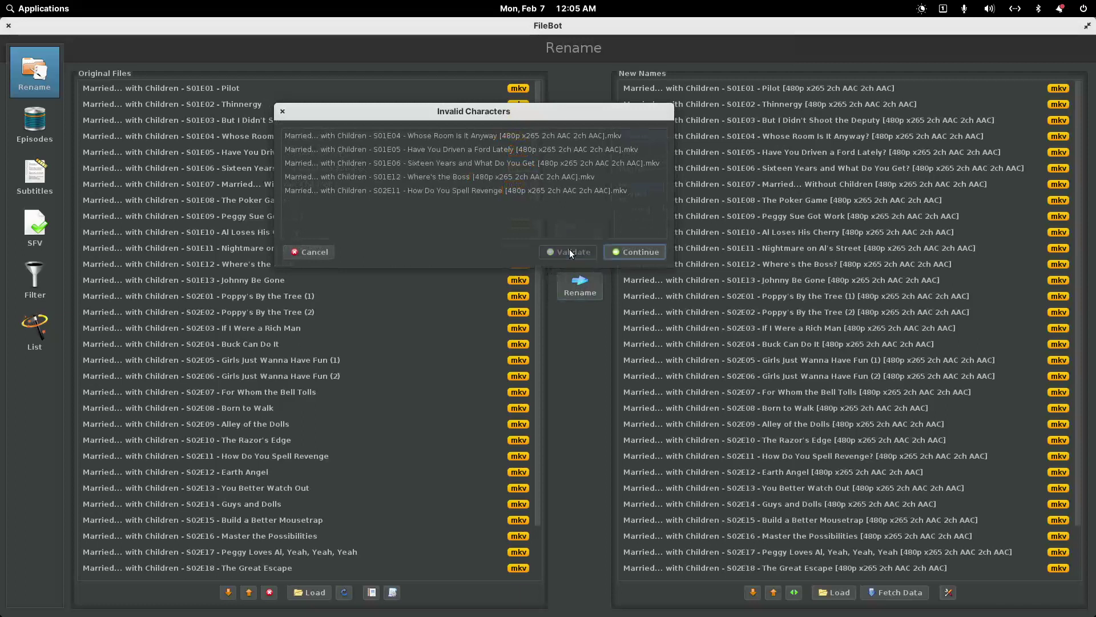
{"action": "left_click", "coordinate": [642, 251]}
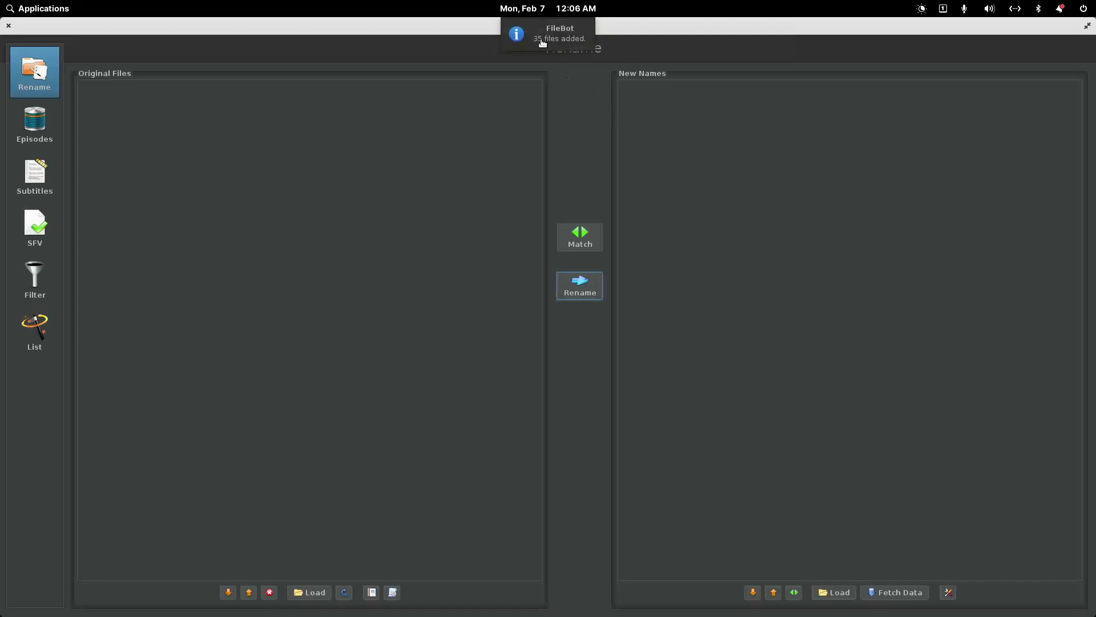
Close FileBot and browse Married... with Children Season 01's .mkv and .eng.srt file pairs
{"action": "left_click", "coordinate": [9, 27]}
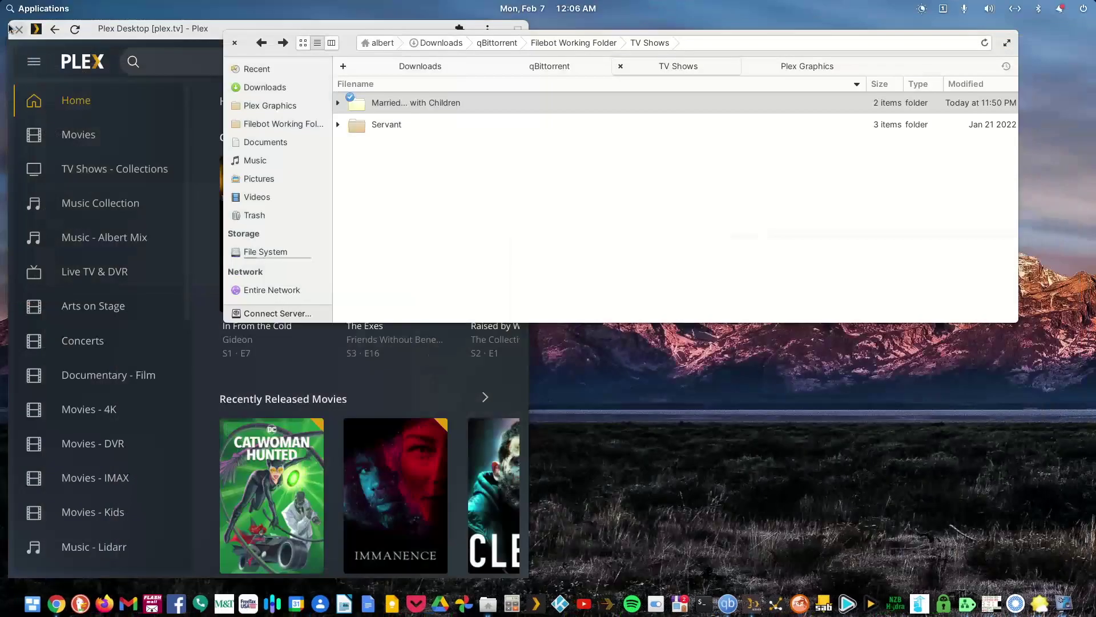
{"action": "left_click", "coordinate": [417, 103]}
{"action": "left_click", "coordinate": [386, 104]}
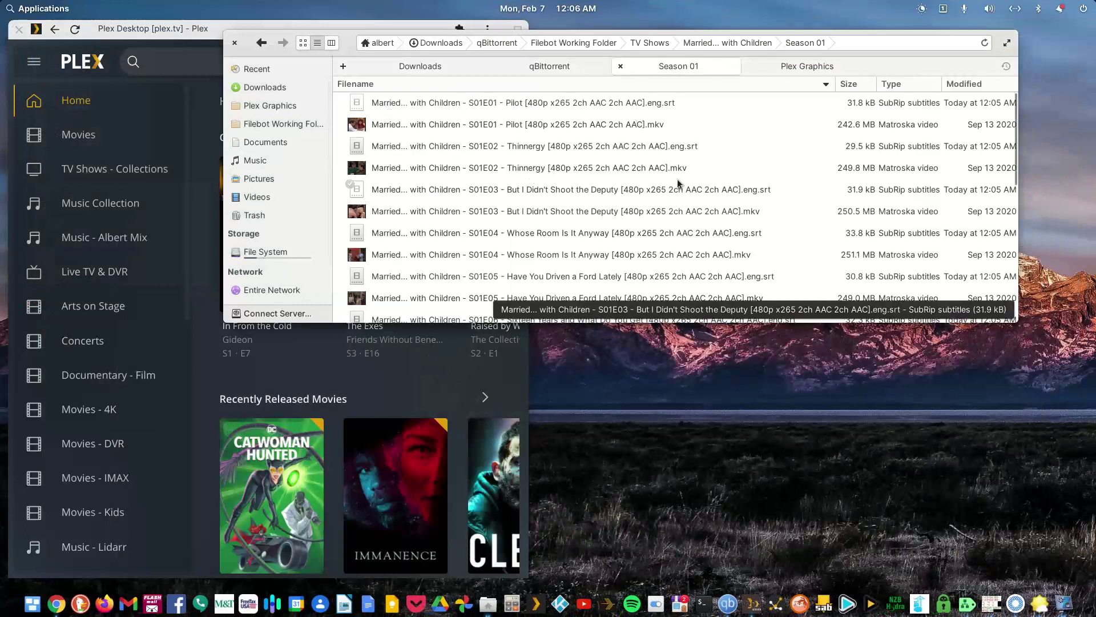
{"action": "scroll", "coordinate": [678, 183], "scroll_direction": "down", "scroll_amount": 1}
{"action": "scroll", "coordinate": [679, 192], "scroll_direction": "down", "scroll_amount": 2}
{"action": "scroll", "coordinate": [684, 218], "scroll_direction": "up", "scroll_amount": 3}
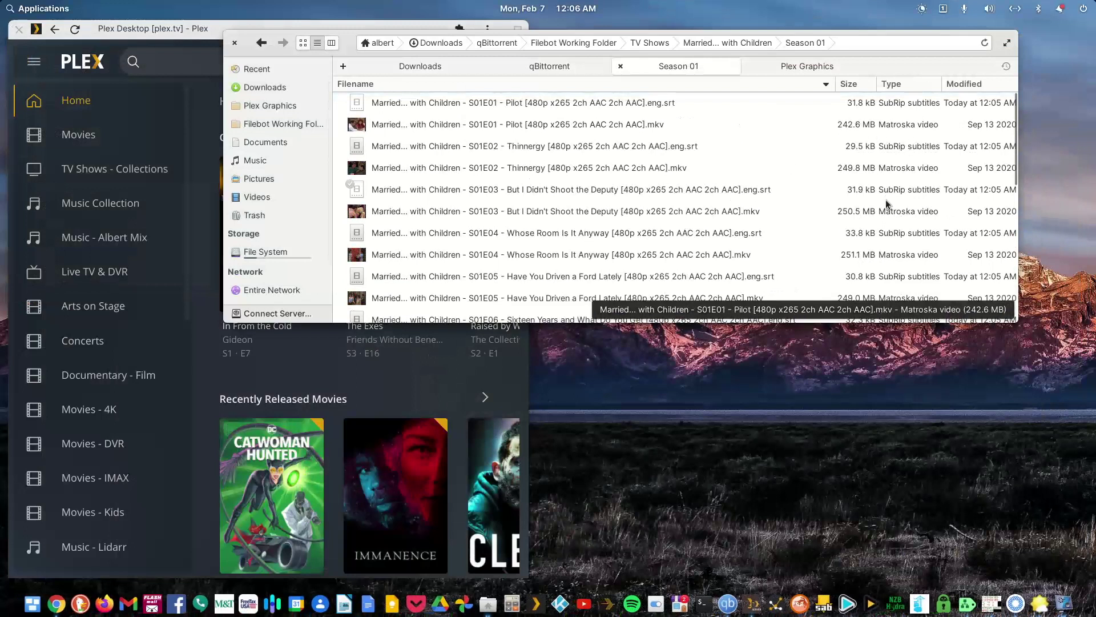
{"action": "scroll", "coordinate": [879, 211], "scroll_direction": "down", "scroll_amount": 6}
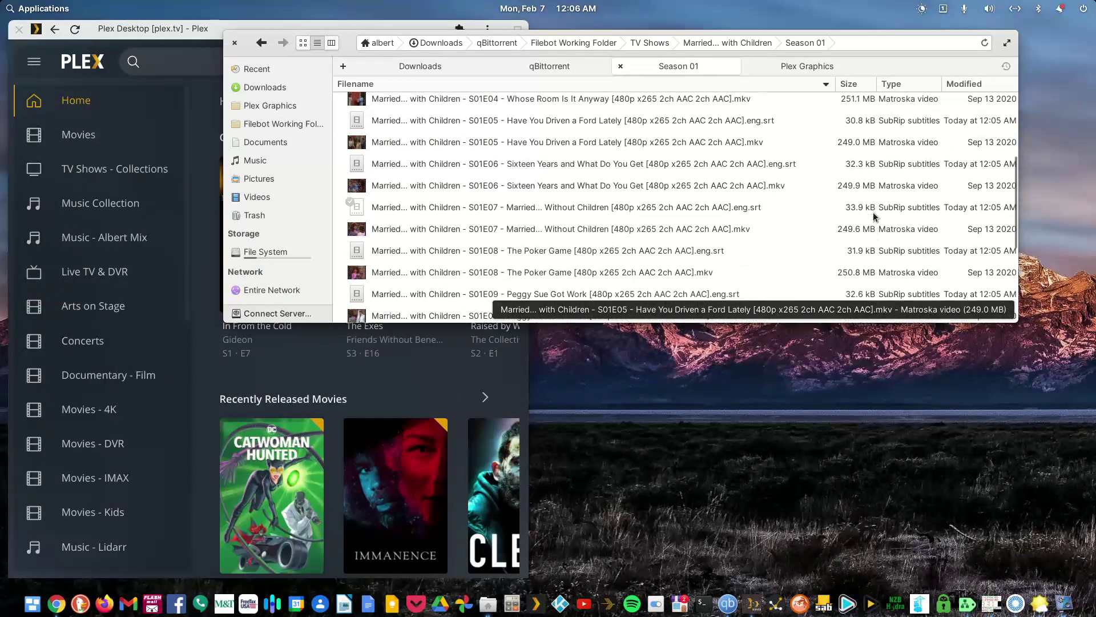
{"action": "scroll", "coordinate": [873, 217], "scroll_direction": "down", "scroll_amount": 3}
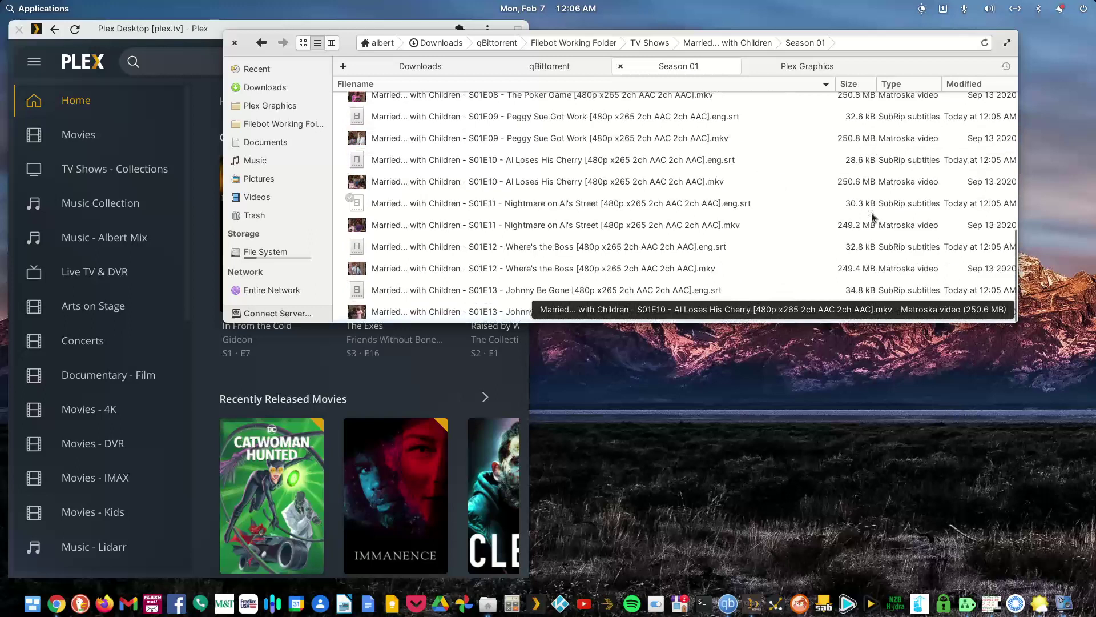
{"action": "scroll", "coordinate": [873, 217], "scroll_direction": "up", "scroll_amount": 4}
{"action": "scroll", "coordinate": [872, 217], "scroll_direction": "up", "scroll_amount": 5}
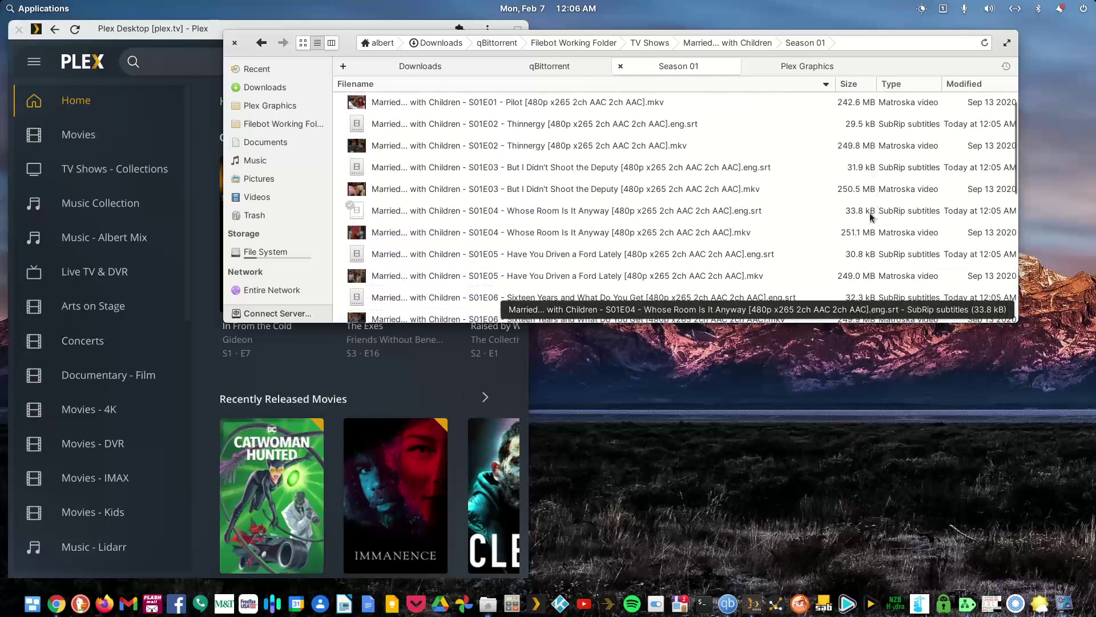
{"action": "scroll", "coordinate": [872, 216], "scroll_direction": "up", "scroll_amount": 1}
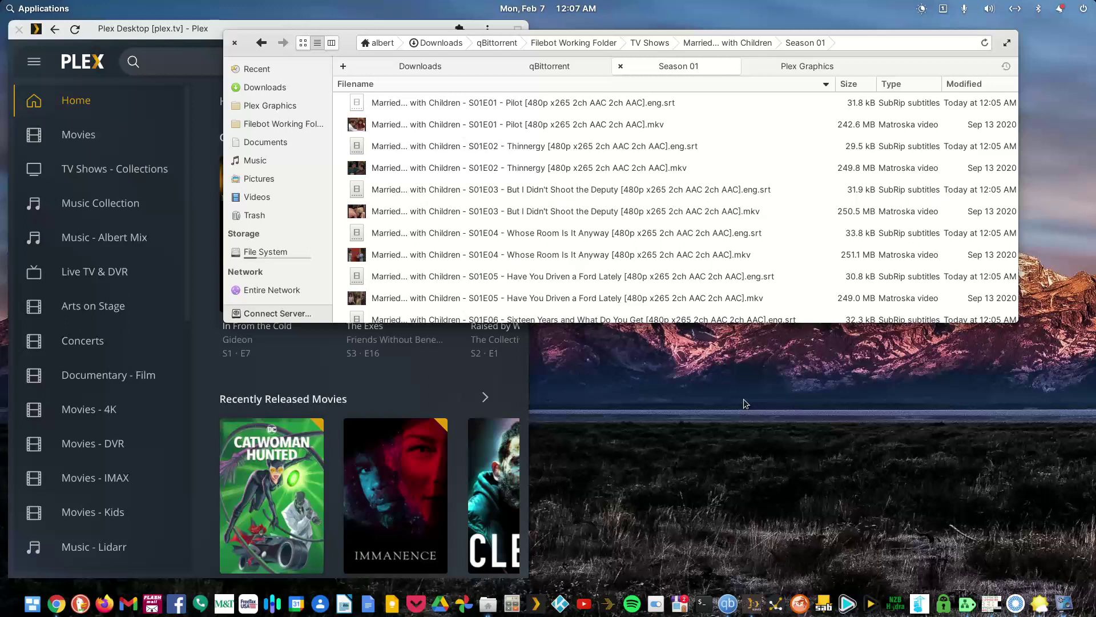
Play S01E03 in VLC, confirm Sub Track lists Track 1 [English], then close VLC
{"action": "double_click", "coordinate": [538, 211]}
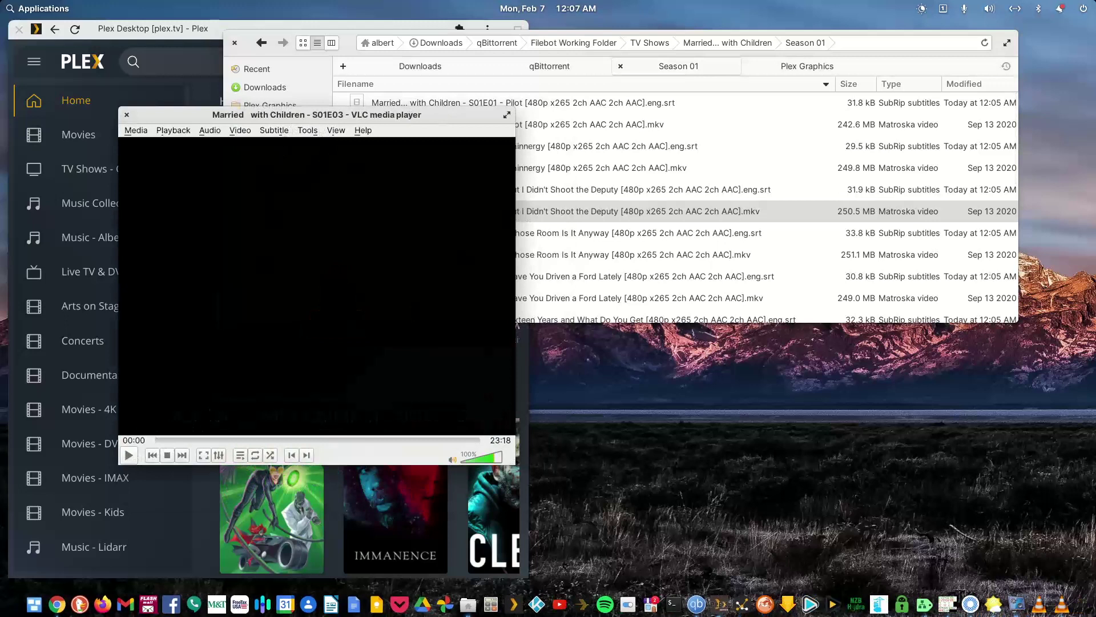
{"action": "left_click", "coordinate": [273, 130]}
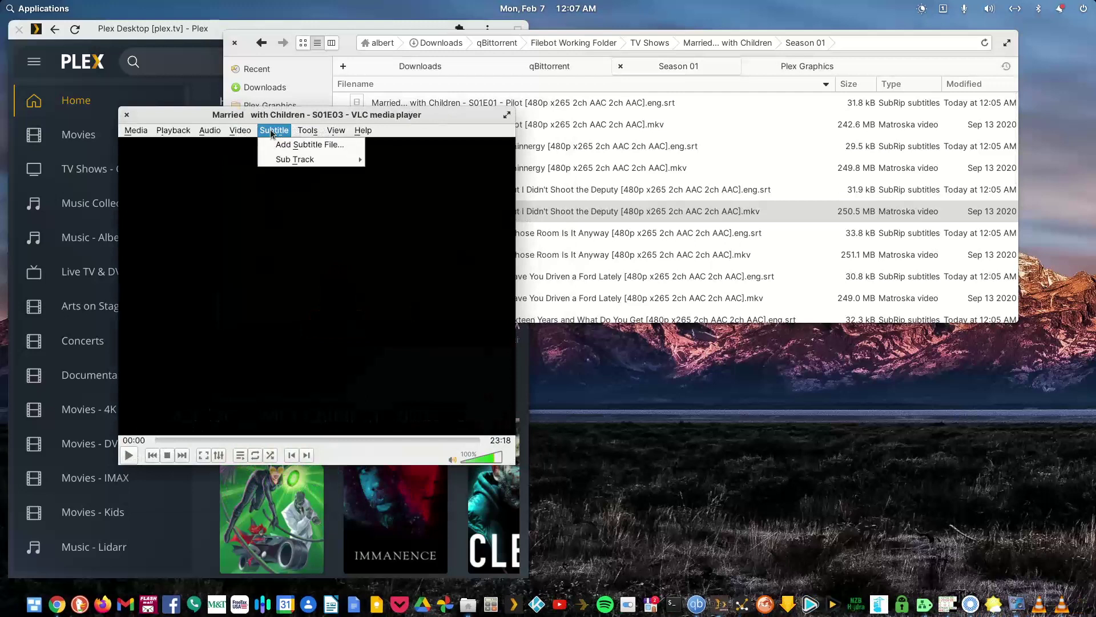
{"action": "mouse_move", "coordinate": [294, 159]}
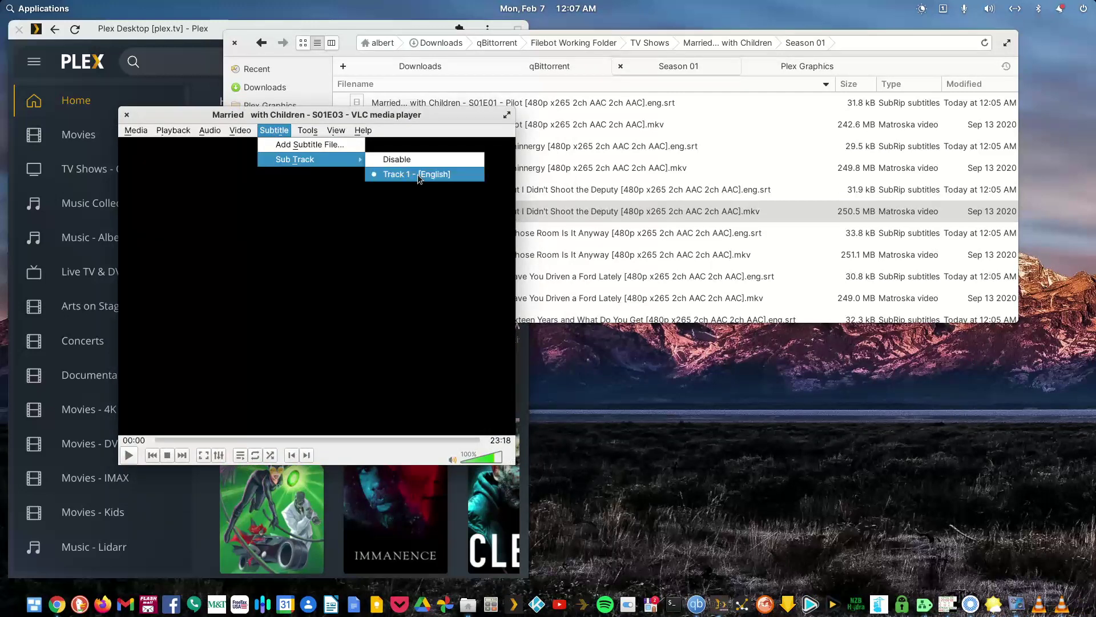
{"action": "left_click", "coordinate": [382, 132]}
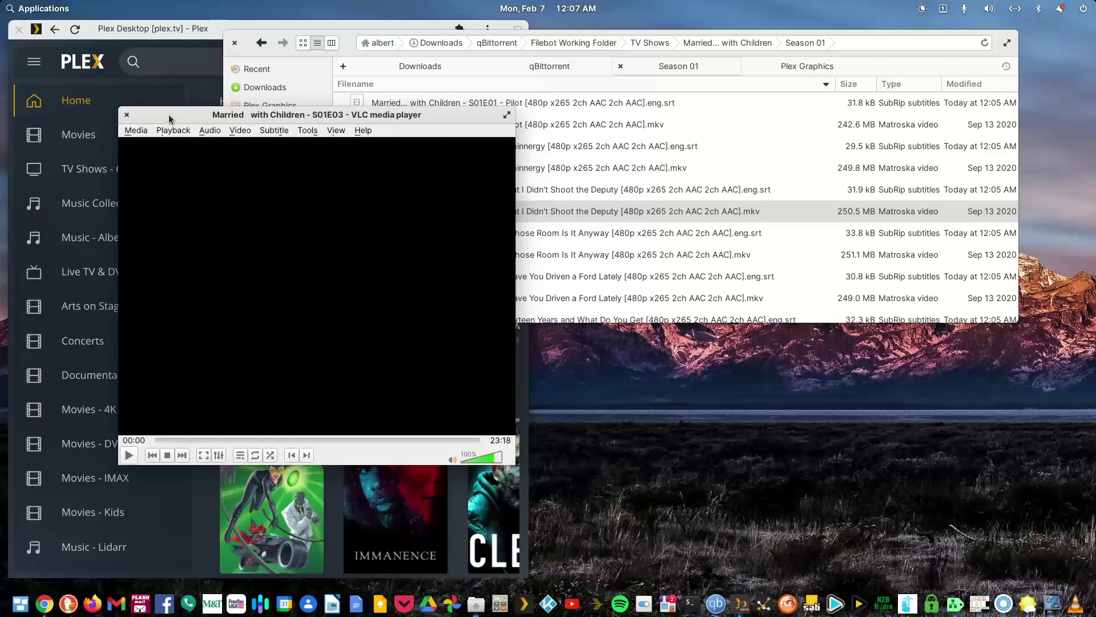
{"action": "left_click", "coordinate": [127, 115]}
Go up to TV Shows, open Servant > Season 03, and select the S03E02 Hive .eng.srt file
{"action": "left_click", "coordinate": [261, 43]}
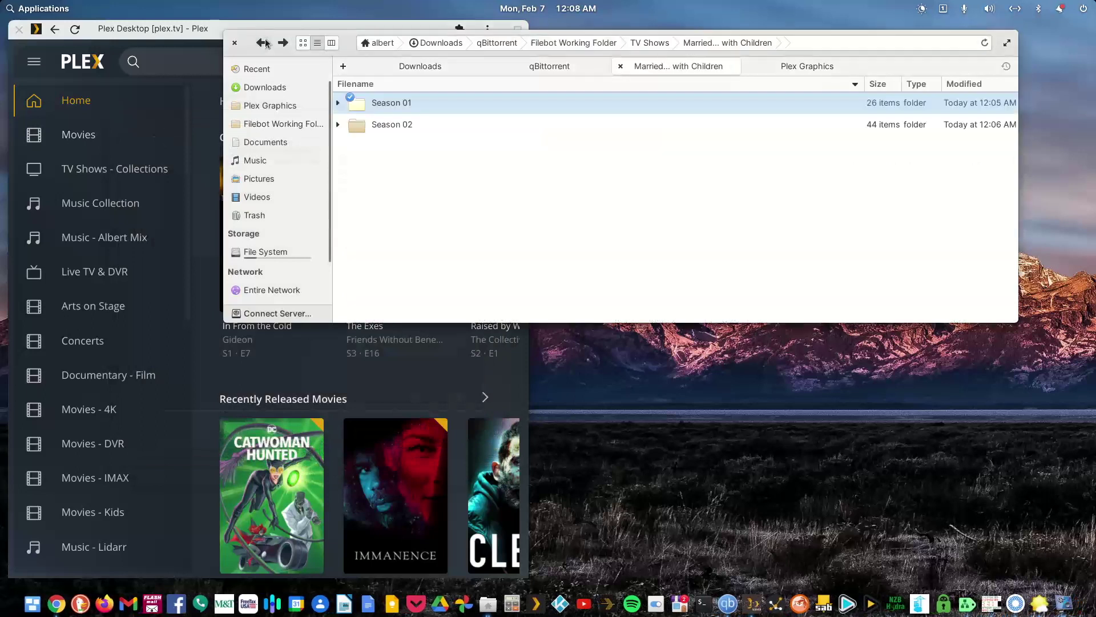
{"action": "left_click", "coordinate": [262, 43]}
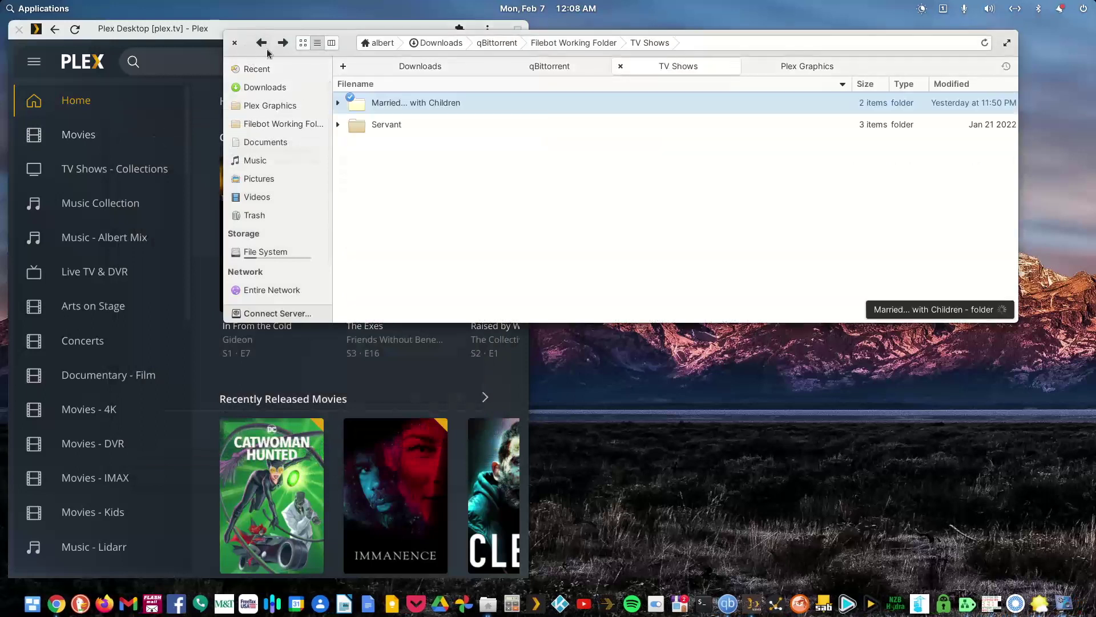
{"action": "double_click", "coordinate": [391, 127]}
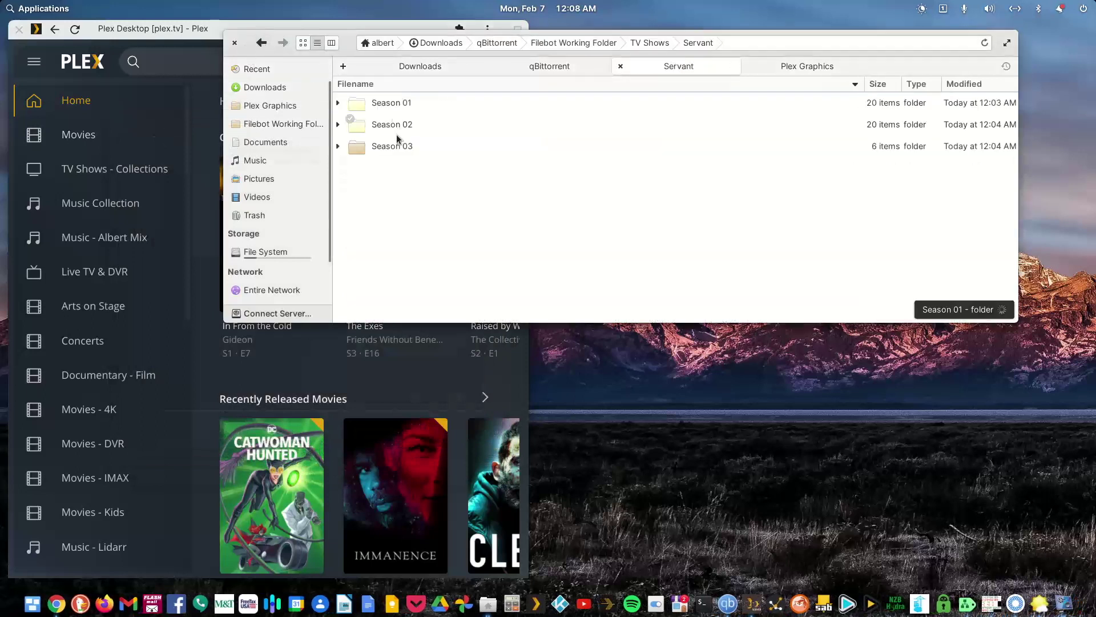
{"action": "double_click", "coordinate": [392, 147]}
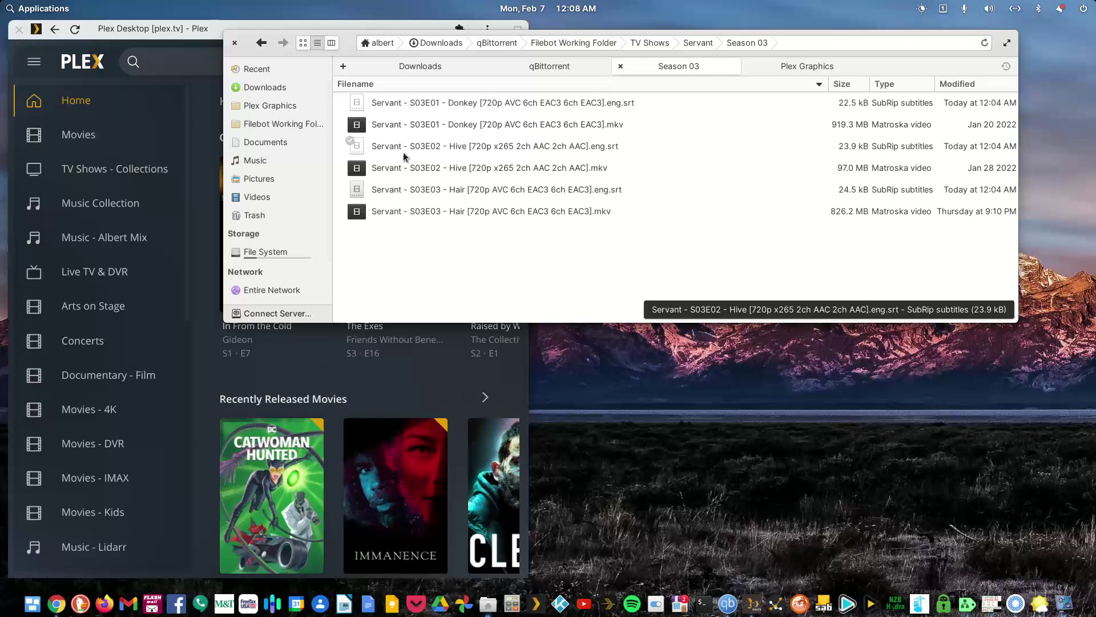
{"action": "left_click", "coordinate": [545, 150]}
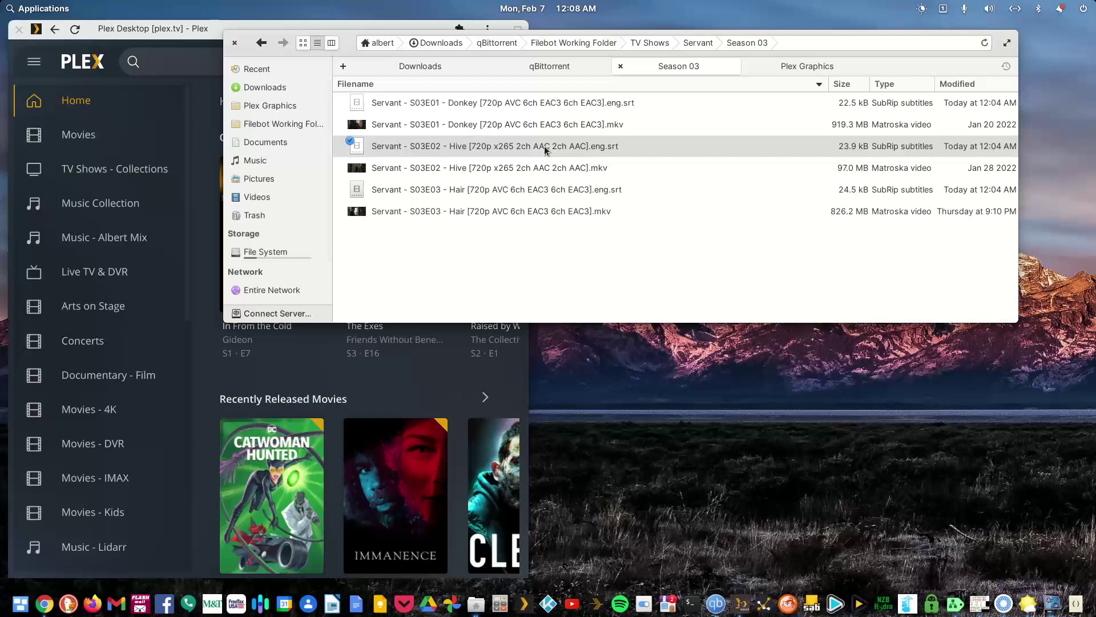
{"action": "double_click", "coordinate": [544, 150]}
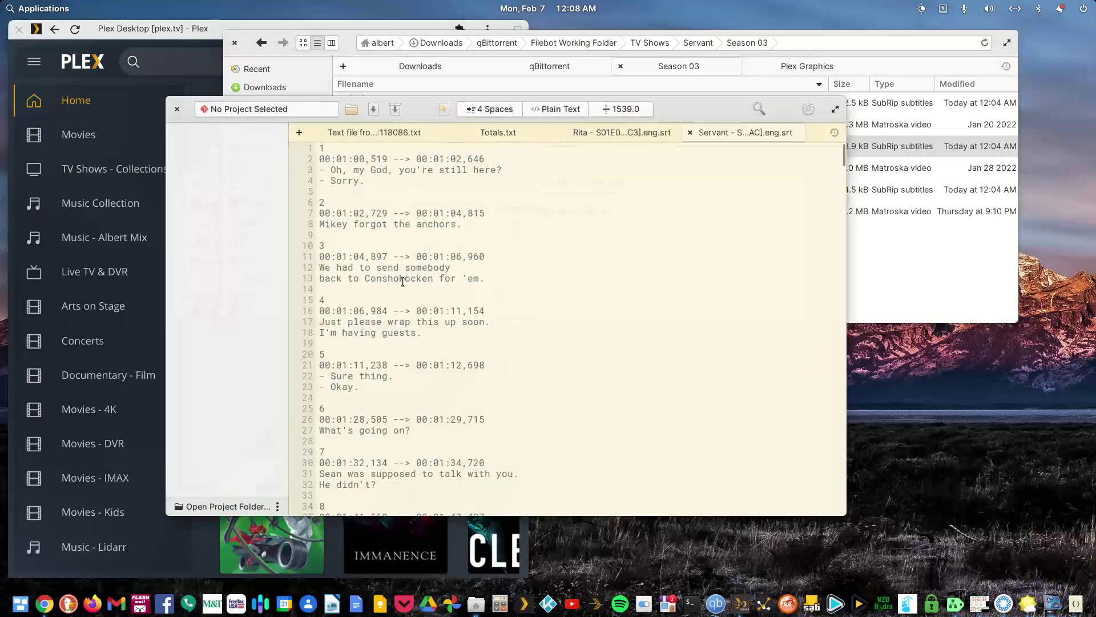
{"action": "scroll", "coordinate": [407, 298], "scroll_direction": "down", "scroll_amount": 4}
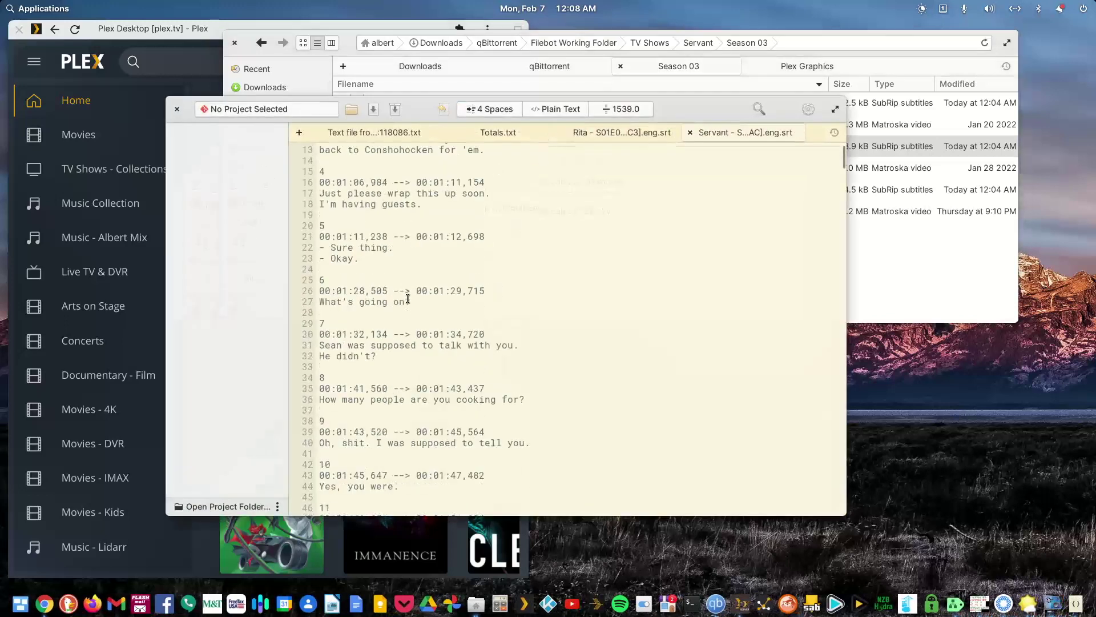
{"action": "scroll", "coordinate": [408, 299], "scroll_direction": "down", "scroll_amount": 20}
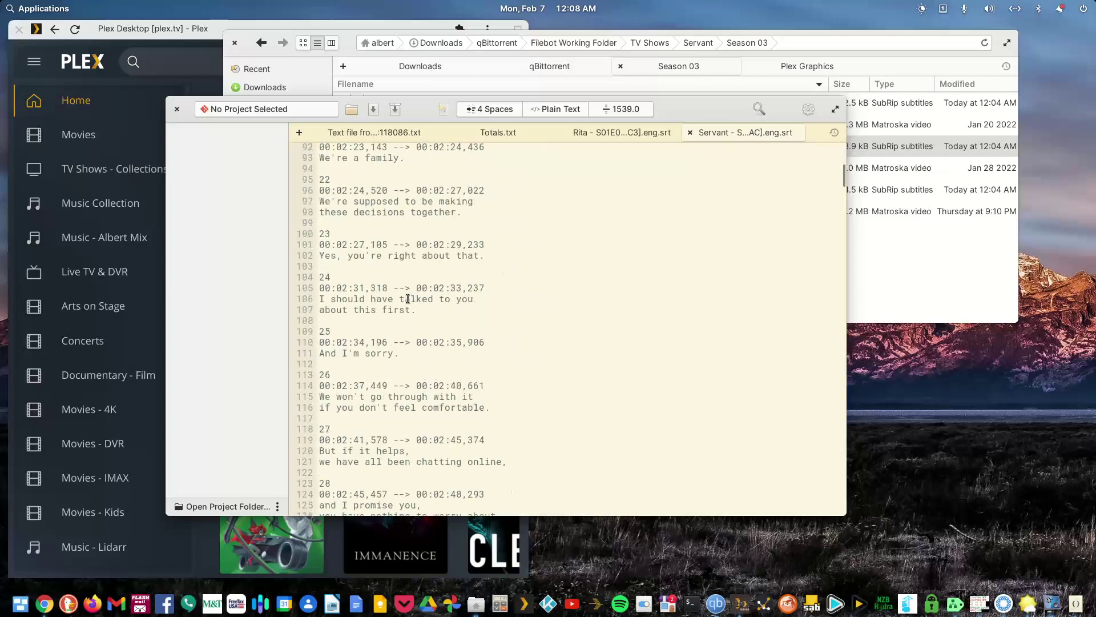
{"action": "scroll", "coordinate": [408, 298], "scroll_direction": "down", "scroll_amount": 20}
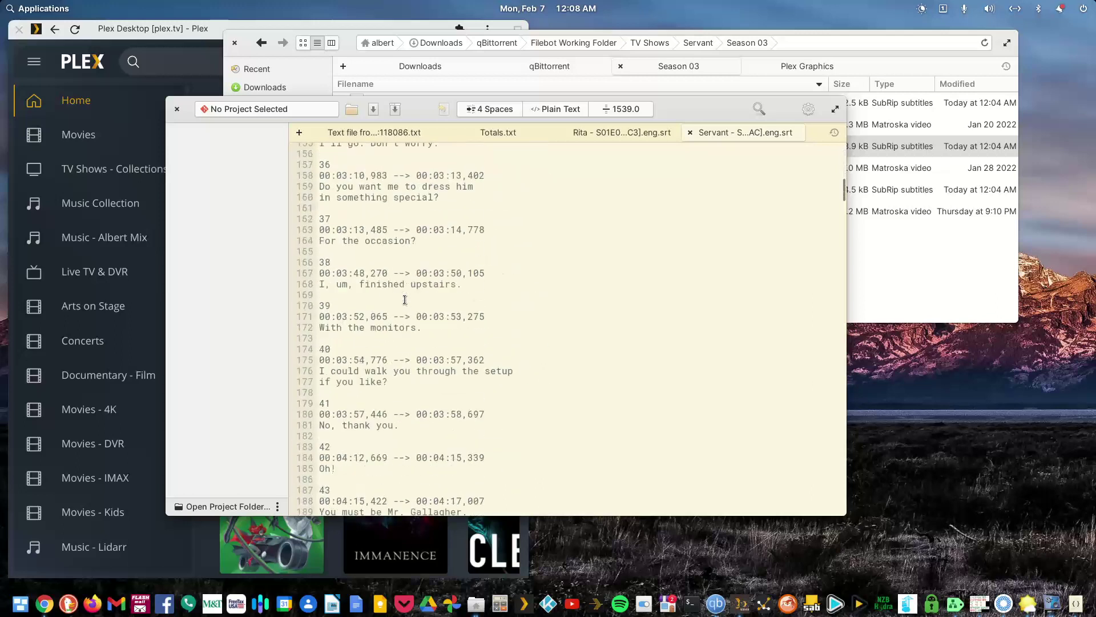
{"action": "scroll", "coordinate": [405, 299], "scroll_direction": "down", "scroll_amount": 17}
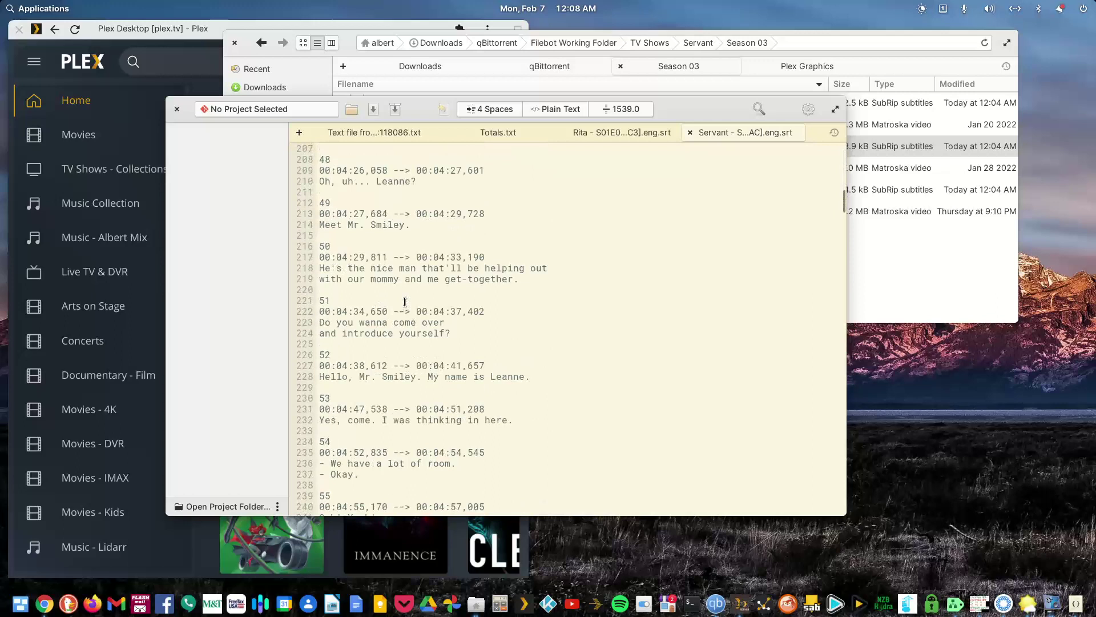
{"action": "scroll", "coordinate": [404, 301], "scroll_direction": "down", "scroll_amount": 7}
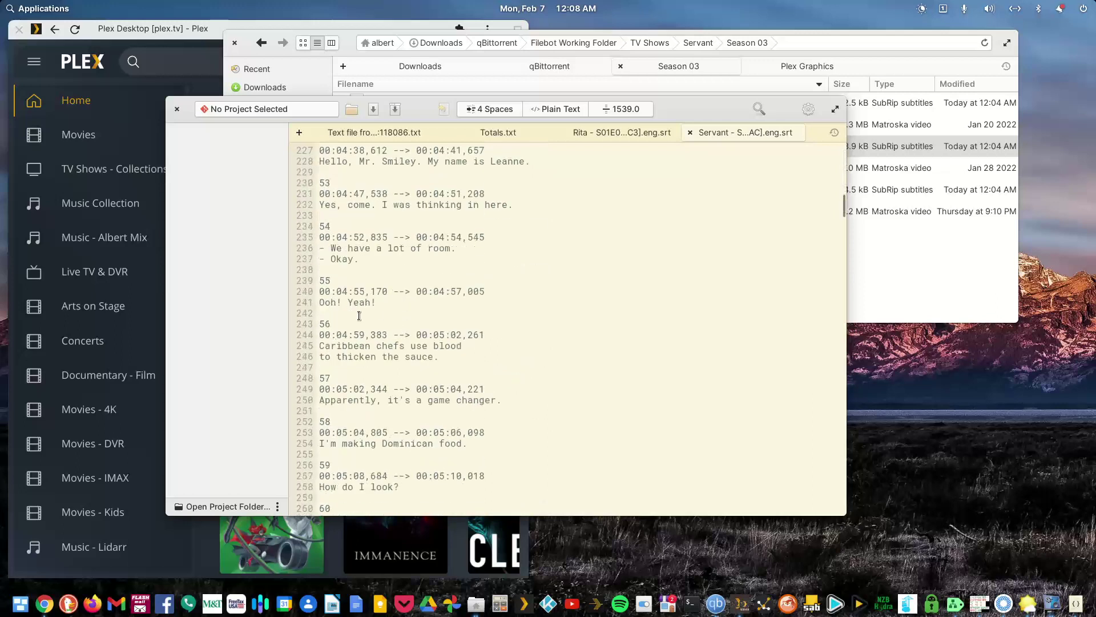
{"action": "scroll", "coordinate": [417, 310], "scroll_direction": "down", "scroll_amount": 4}
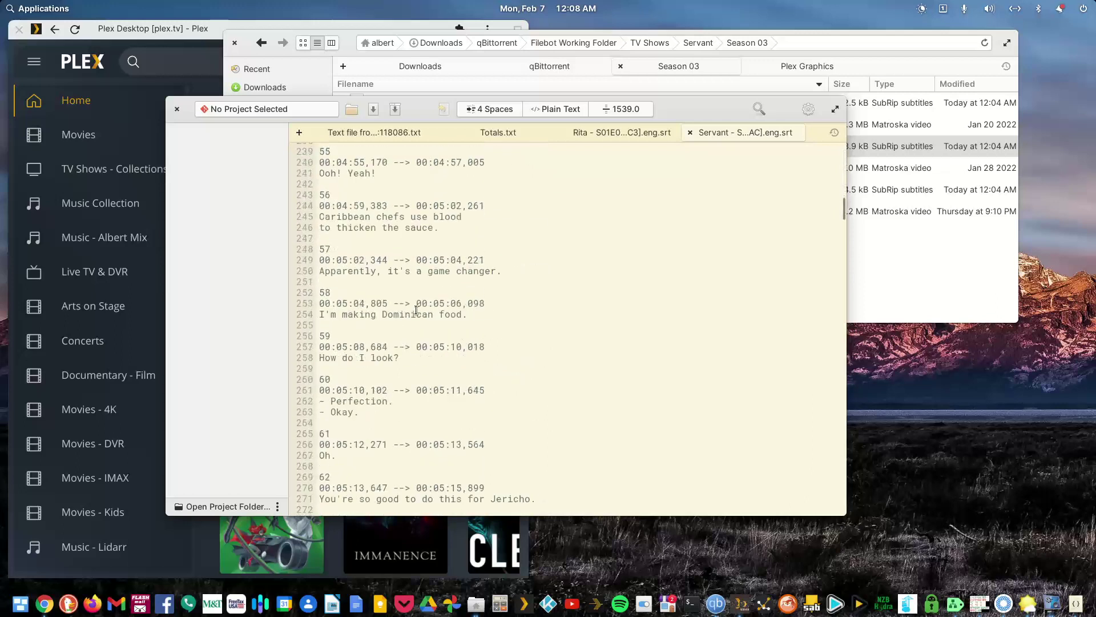
{"action": "scroll", "coordinate": [417, 305], "scroll_direction": "down", "scroll_amount": 4}
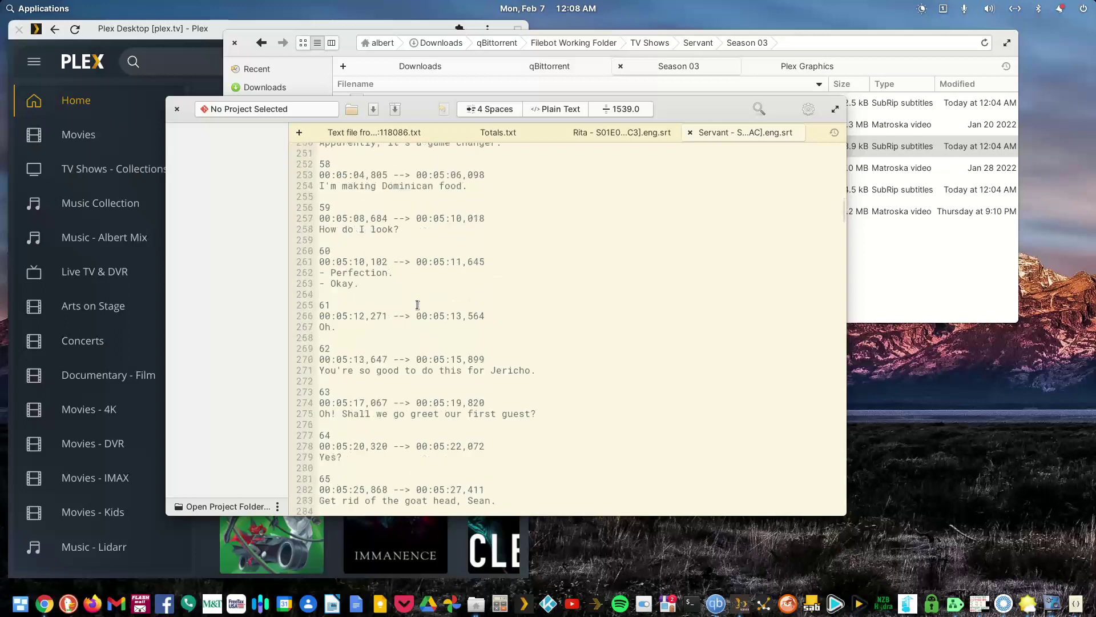
{"action": "scroll", "coordinate": [417, 305], "scroll_direction": "down", "scroll_amount": 5}
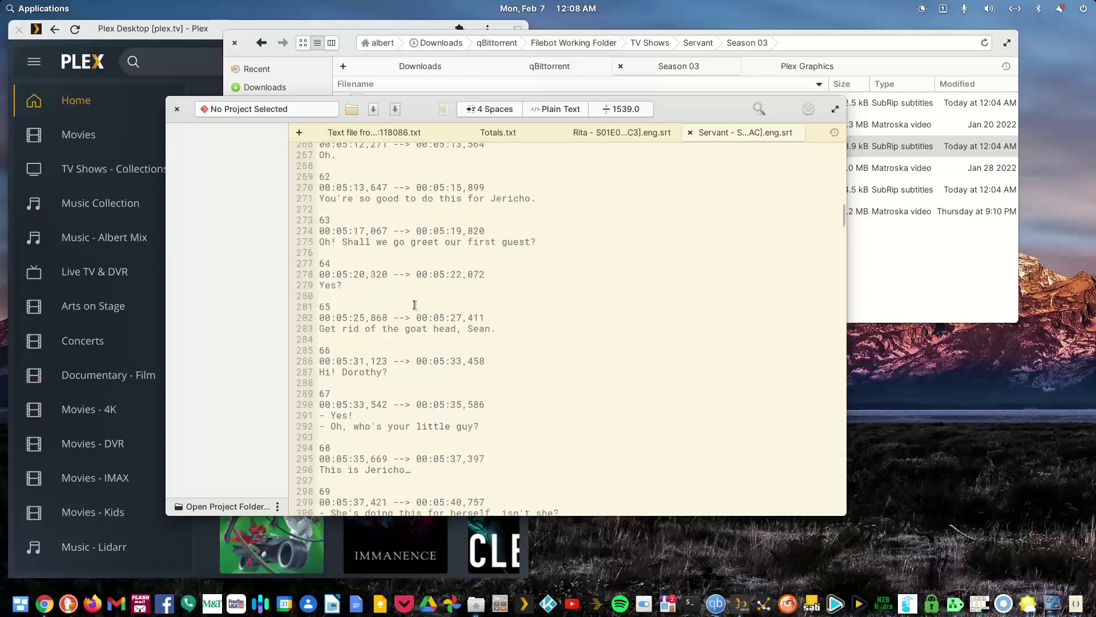
{"action": "scroll", "coordinate": [415, 305], "scroll_direction": "down", "scroll_amount": 7}
{"action": "scroll", "coordinate": [413, 316], "scroll_direction": "down", "scroll_amount": 8}
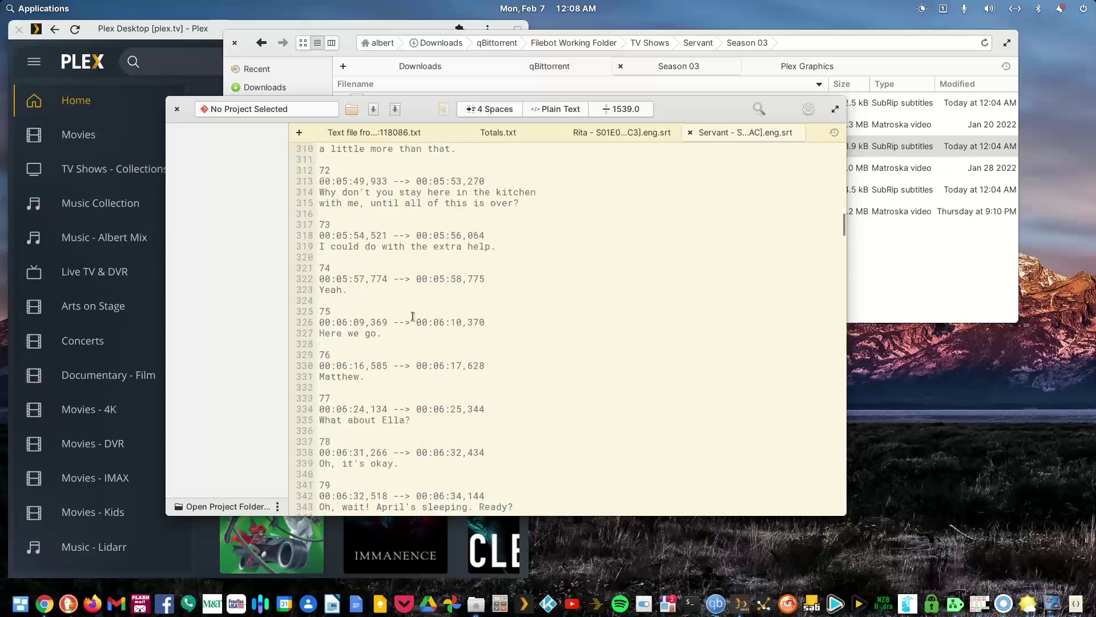
{"action": "left_click", "coordinate": [177, 108]}
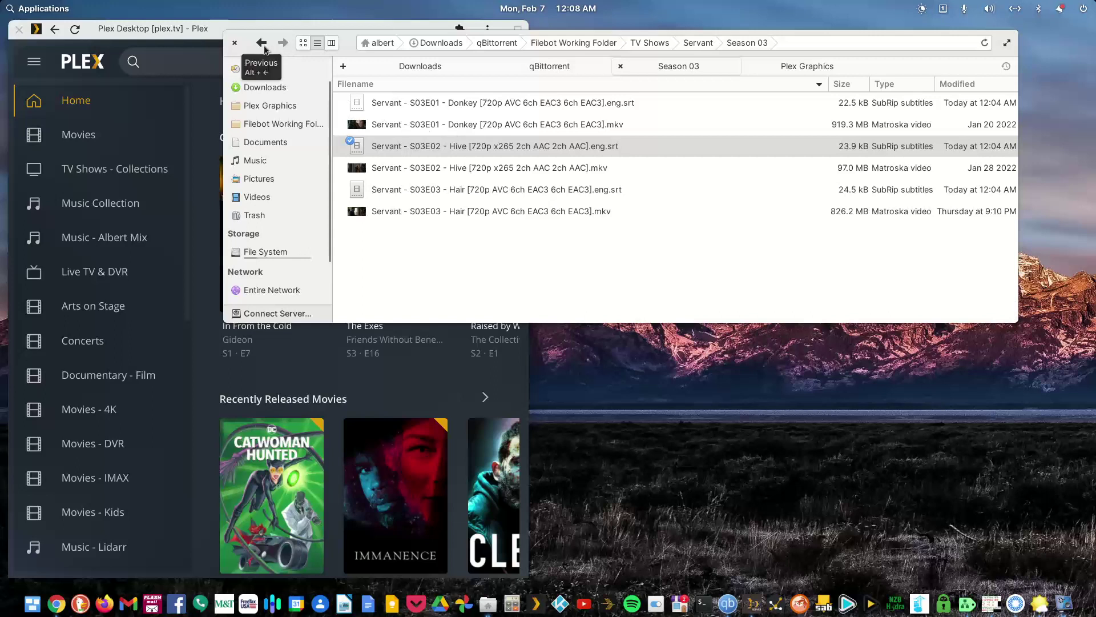
Play Servant S03E02 Hive in VLC, view its Sub Track list, then switch to Plex
{"action": "double_click", "coordinate": [514, 169]}
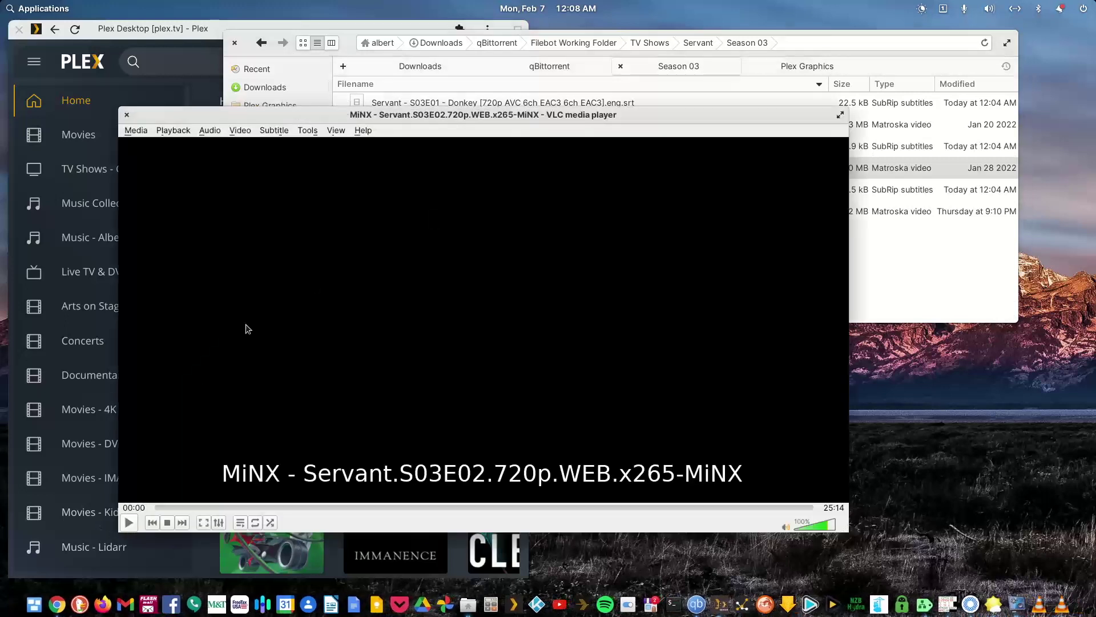
{"action": "left_click", "coordinate": [282, 134]}
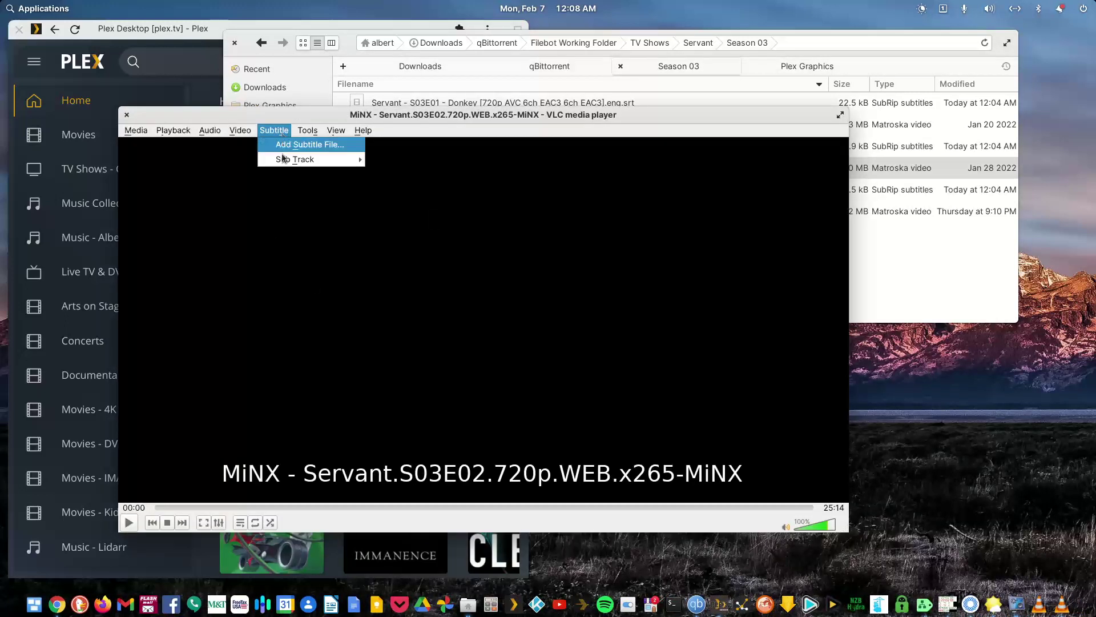
{"action": "mouse_move", "coordinate": [282, 162]}
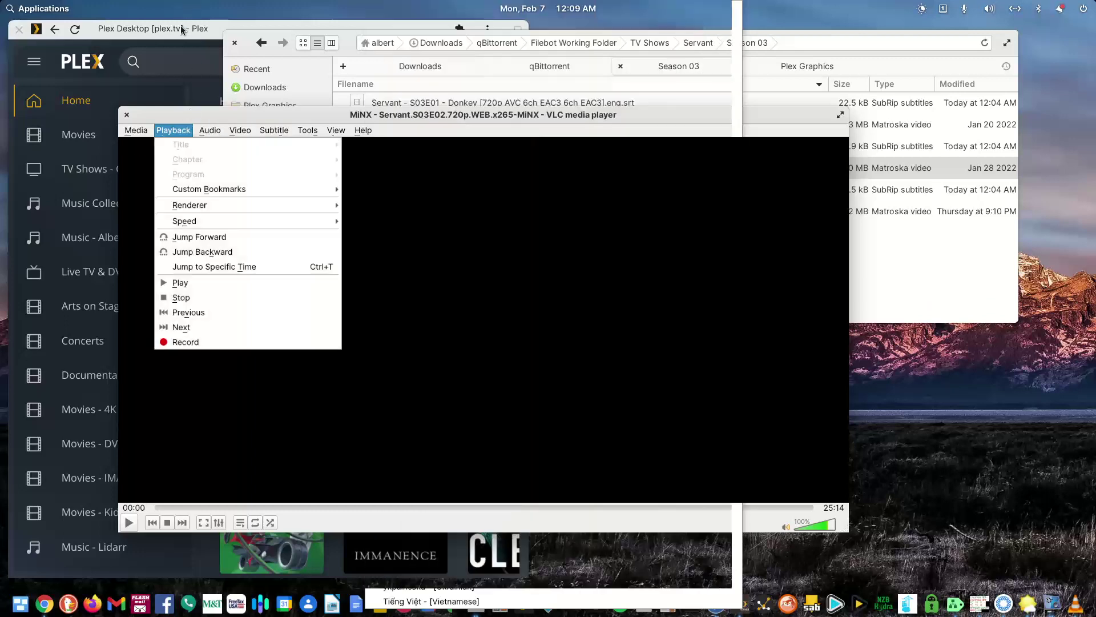
{"action": "left_click", "coordinate": [183, 30]}
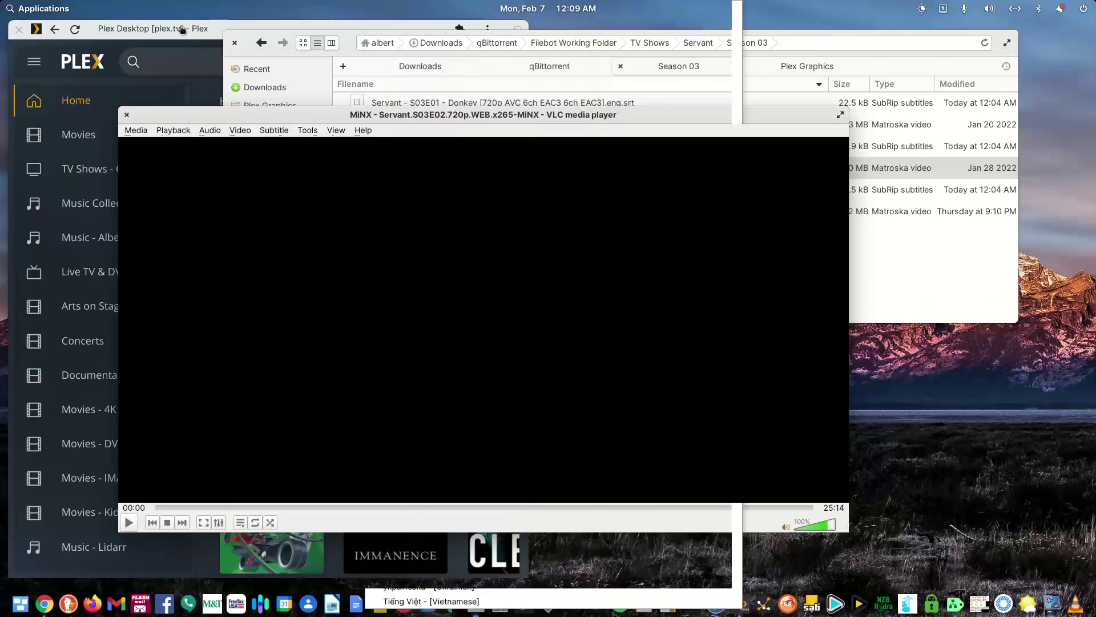
{"action": "left_click", "coordinate": [183, 30]}
Maximize Plex and open the server's Languages settings to review audio and subtitle preferences
{"action": "double_click", "coordinate": [405, 32]}
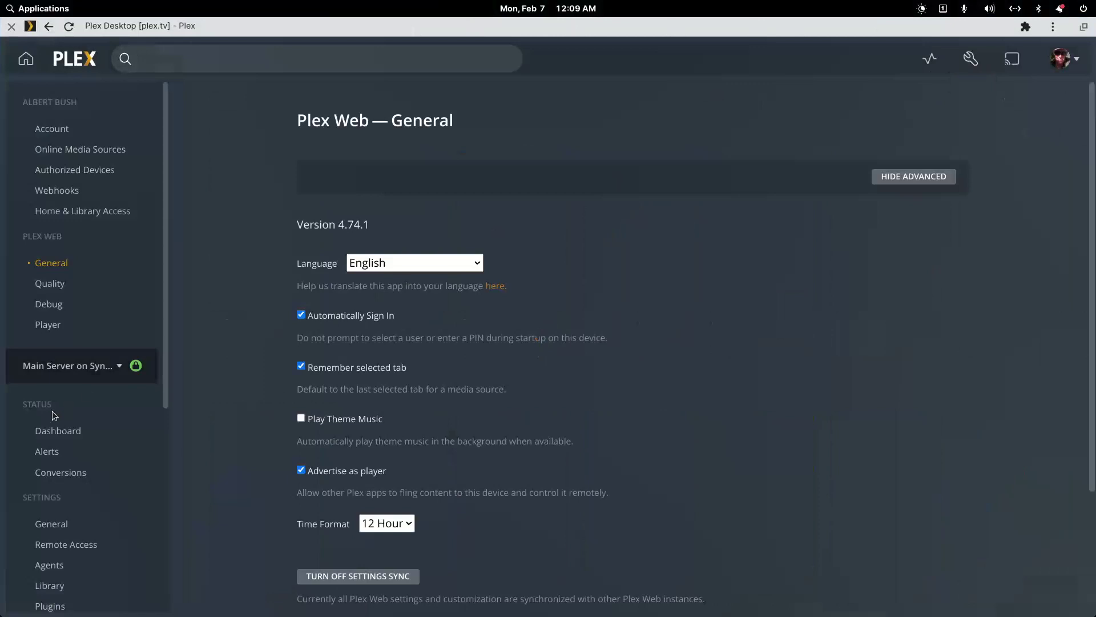
{"action": "scroll", "coordinate": [53, 410], "scroll_direction": "down", "scroll_amount": 5}
{"action": "left_click", "coordinate": [73, 379]}
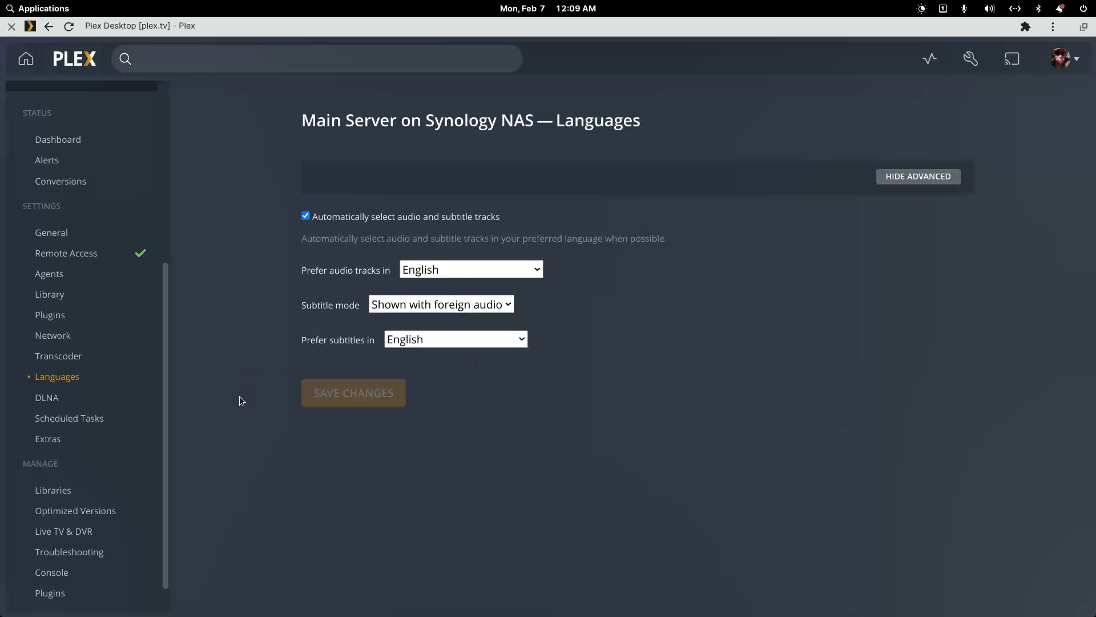
{"action": "scroll", "coordinate": [130, 395], "scroll_direction": "up", "scroll_amount": 5}
{"action": "scroll", "coordinate": [130, 394], "scroll_direction": "up", "scroll_amount": 1}
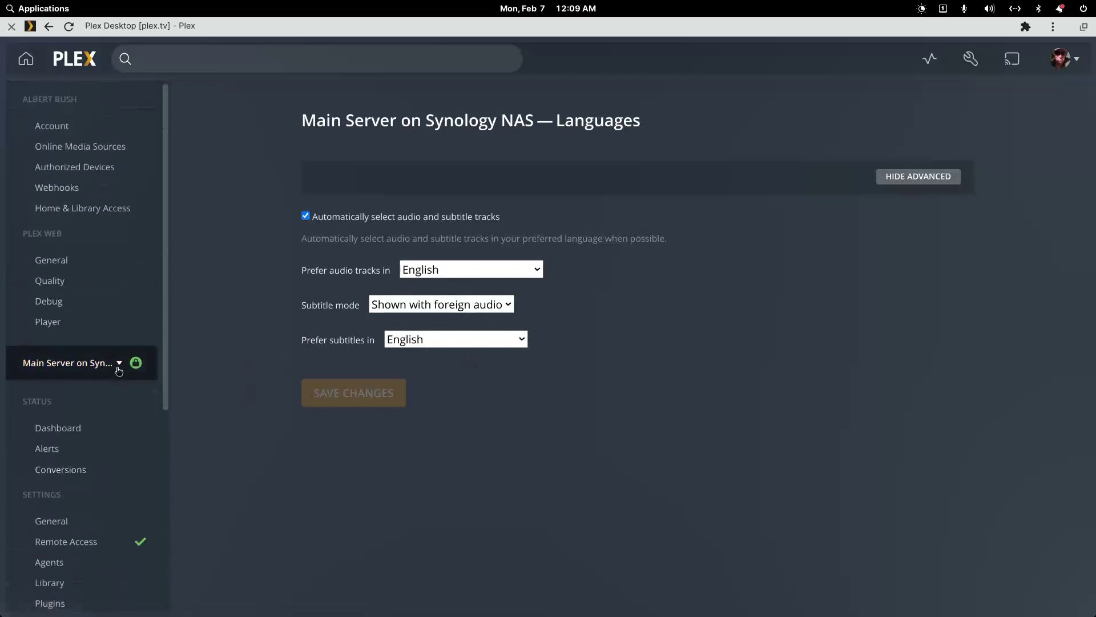
{"action": "scroll", "coordinate": [118, 370], "scroll_direction": "down", "scroll_amount": 2}
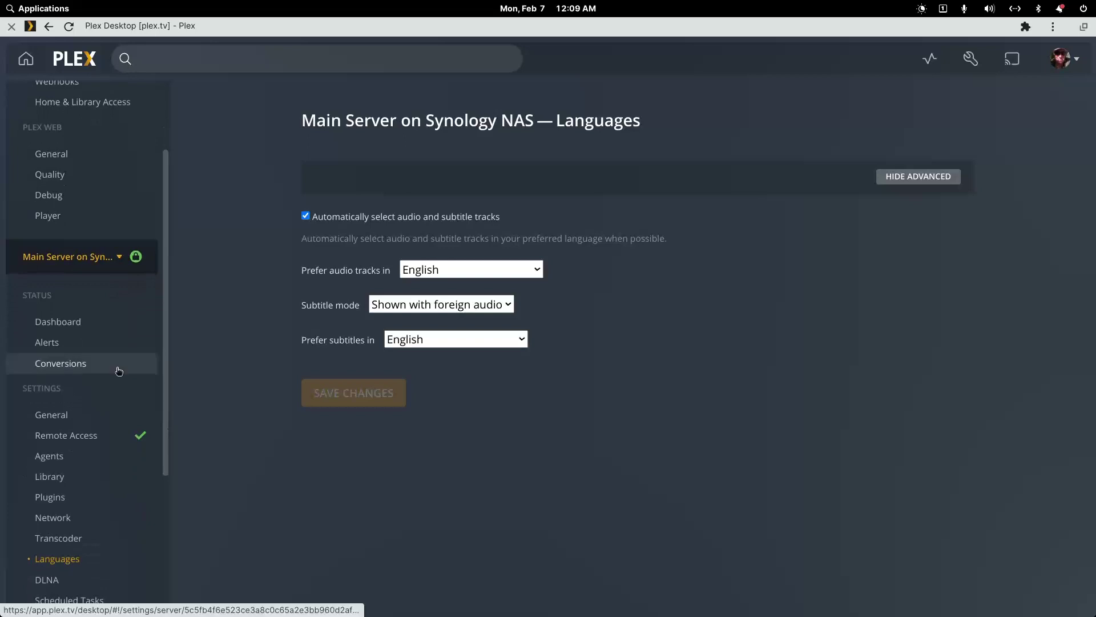
{"action": "scroll", "coordinate": [119, 371], "scroll_direction": "down", "scroll_amount": 2}
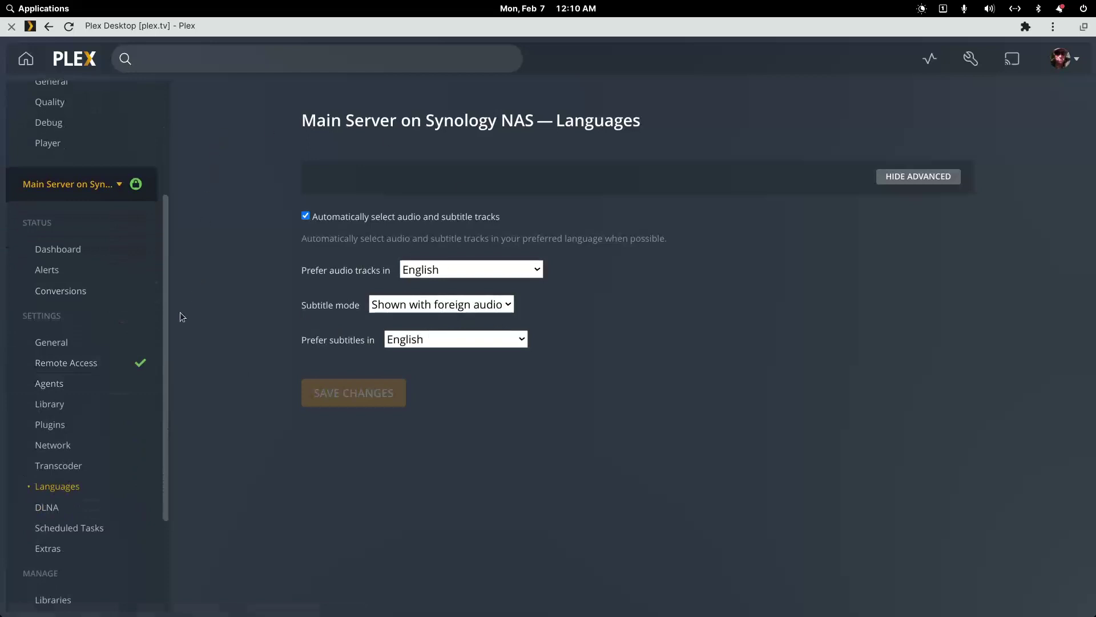
{"action": "scroll", "coordinate": [149, 340], "scroll_direction": "up", "scroll_amount": 3}
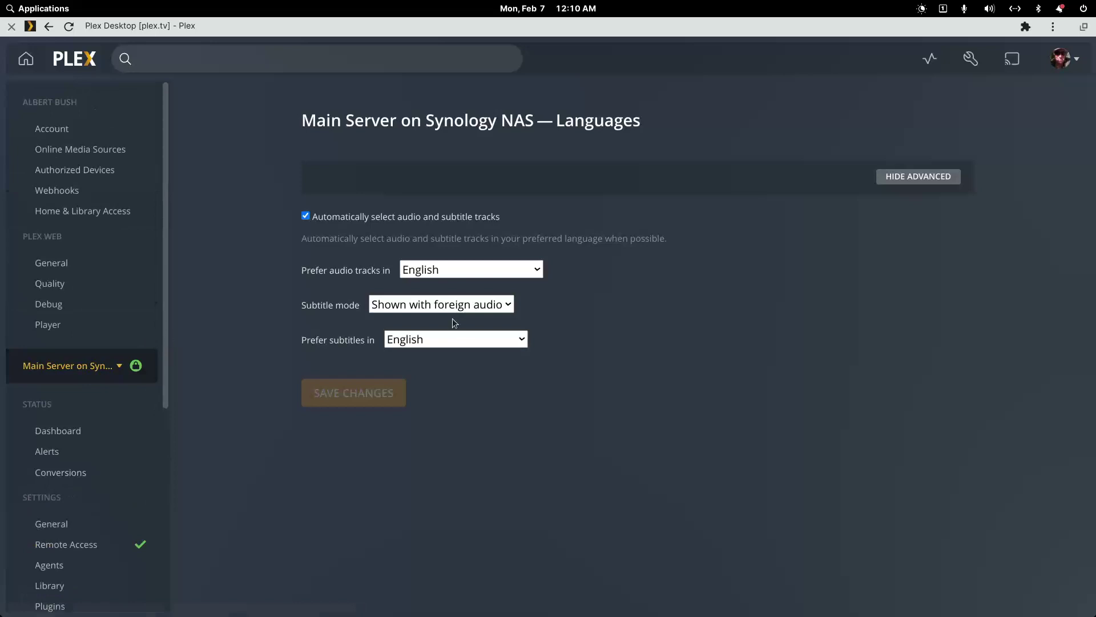
Browse Account, Online Media Sources, Authorized Devices, Home & Library Access and Plex Web General/Quality pages
{"action": "left_click", "coordinate": [64, 136]}
{"action": "left_click", "coordinate": [67, 149]}
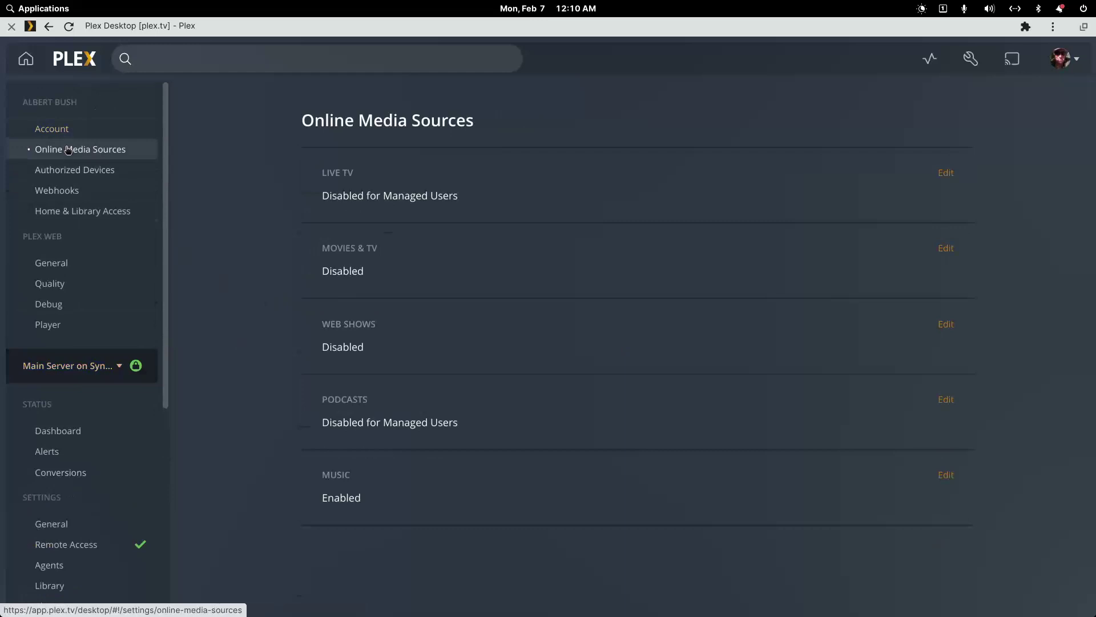
{"action": "left_click", "coordinate": [68, 169]}
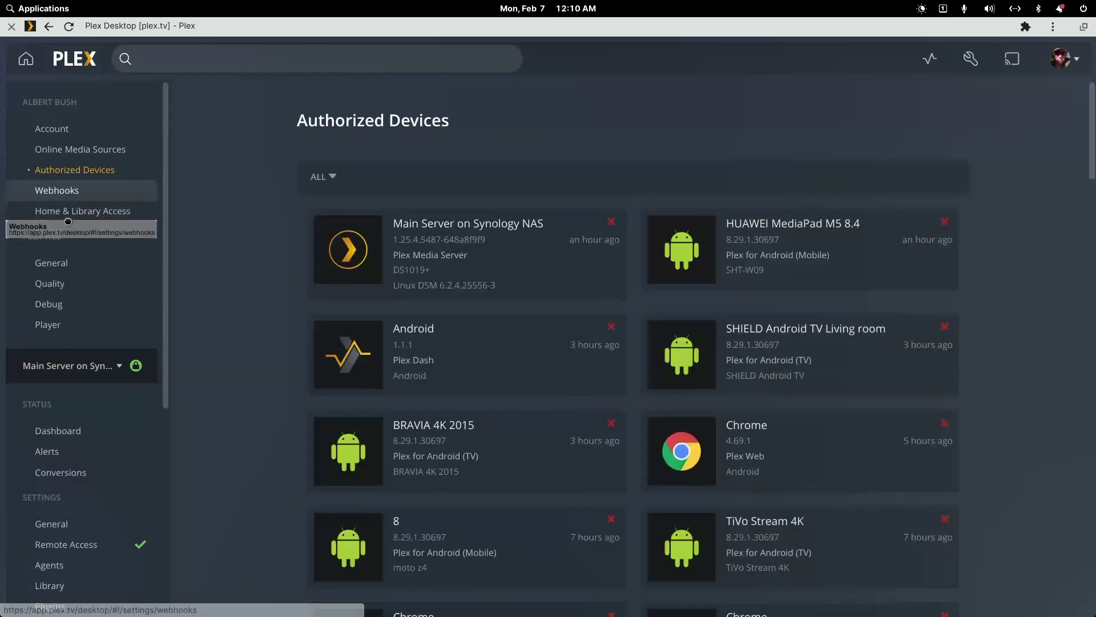
{"action": "left_click", "coordinate": [71, 212]}
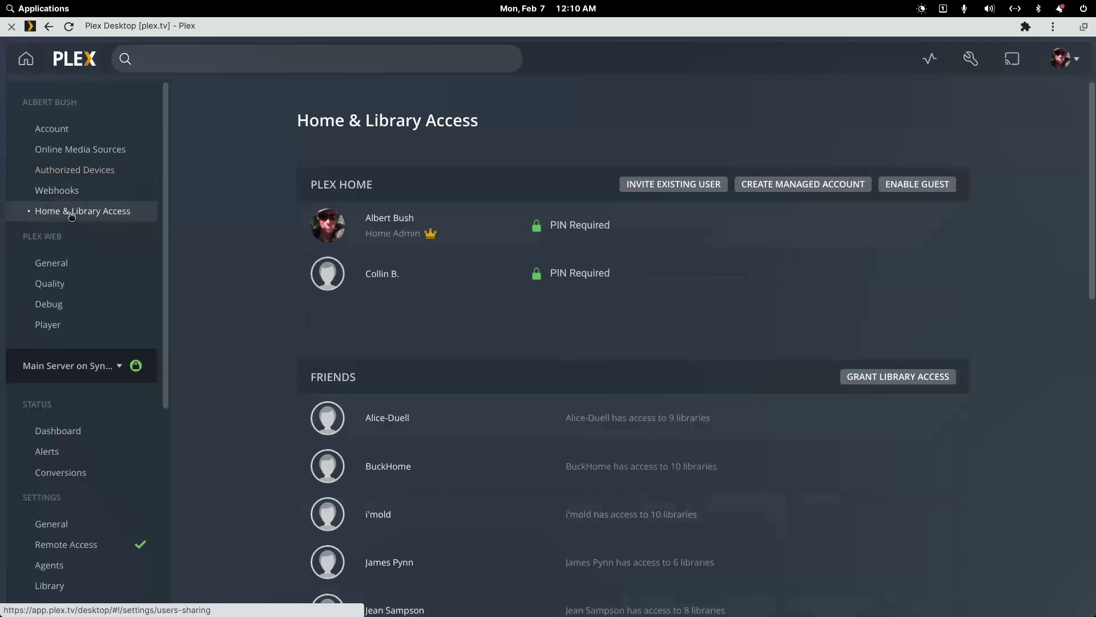
{"action": "left_click", "coordinate": [50, 263]}
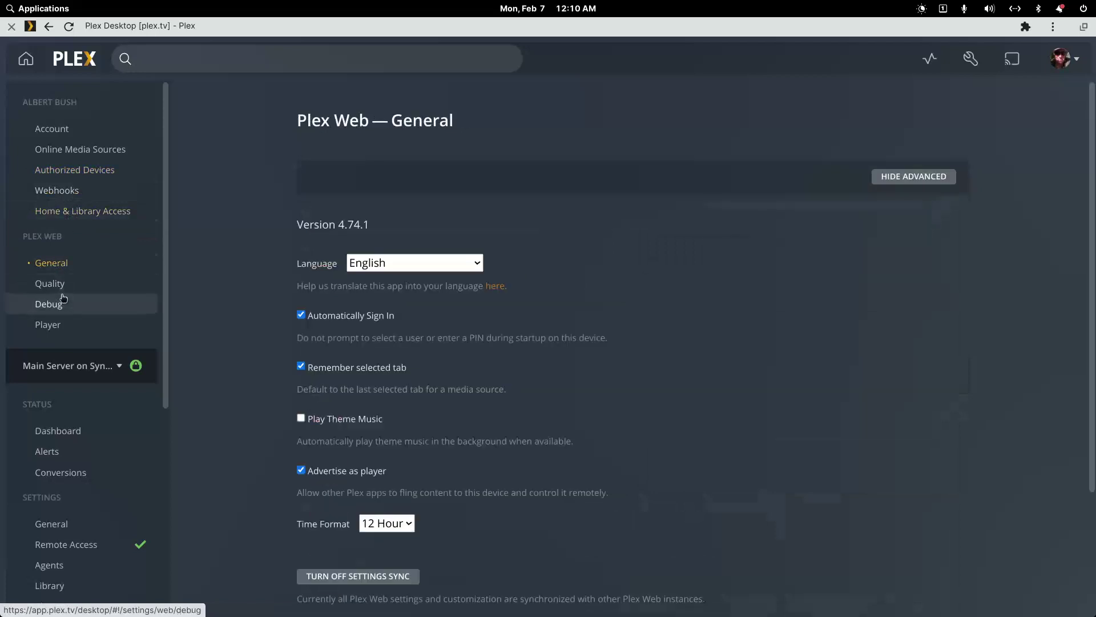
{"action": "scroll", "coordinate": [374, 250], "scroll_direction": "down", "scroll_amount": 2}
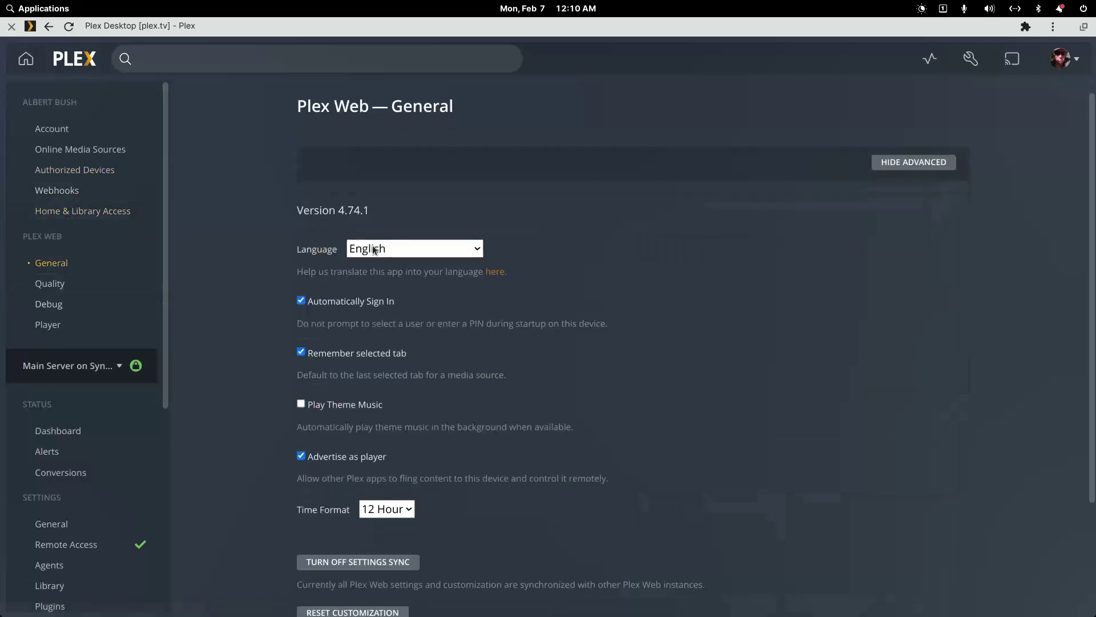
{"action": "left_click", "coordinate": [69, 286]}
{"action": "scroll", "coordinate": [67, 313], "scroll_direction": "down", "scroll_amount": 4}
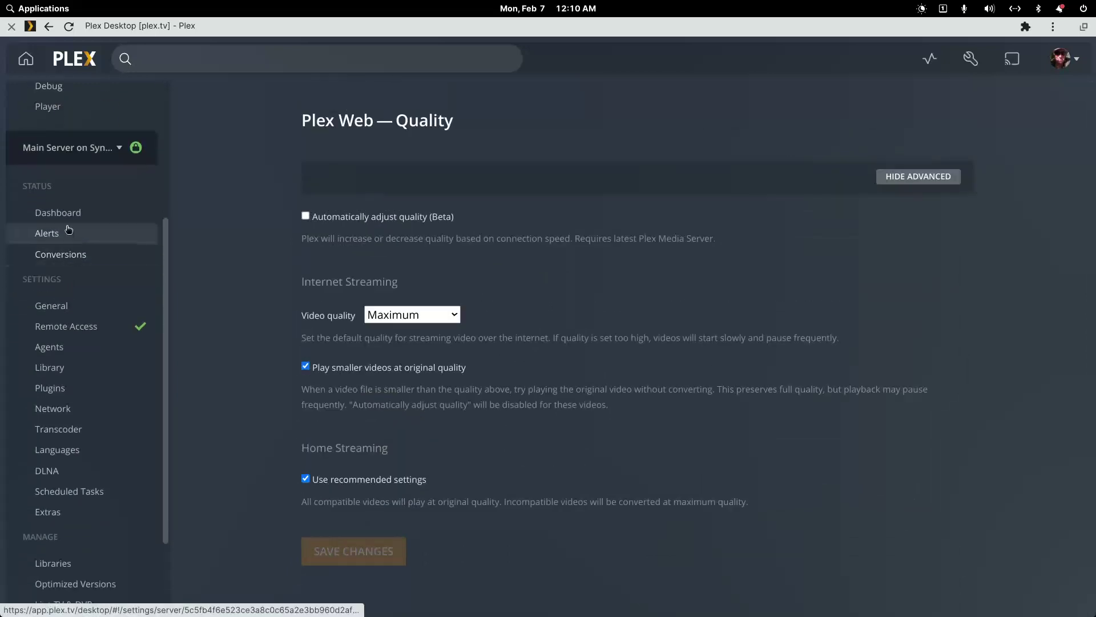
Browse the server's Dashboard, Alerts, Conversions, General, Remote Access, Agents and Library settings
{"action": "left_click", "coordinate": [71, 219]}
{"action": "left_click", "coordinate": [56, 234]}
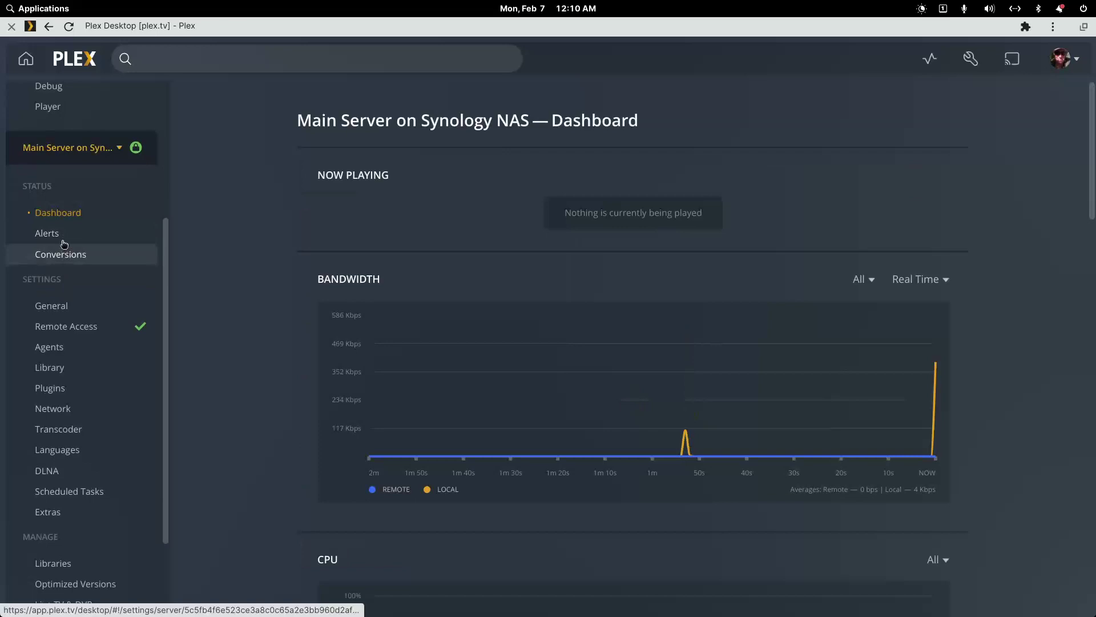
{"action": "left_click", "coordinate": [66, 257]}
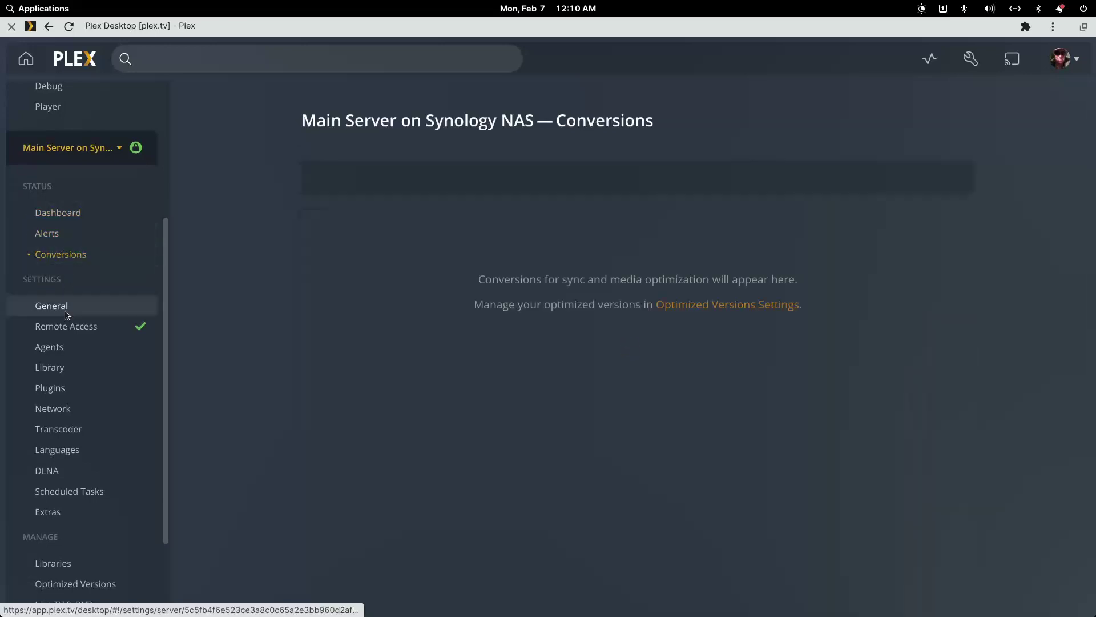
{"action": "left_click", "coordinate": [65, 311]}
{"action": "scroll", "coordinate": [314, 353], "scroll_direction": "down", "scroll_amount": 2}
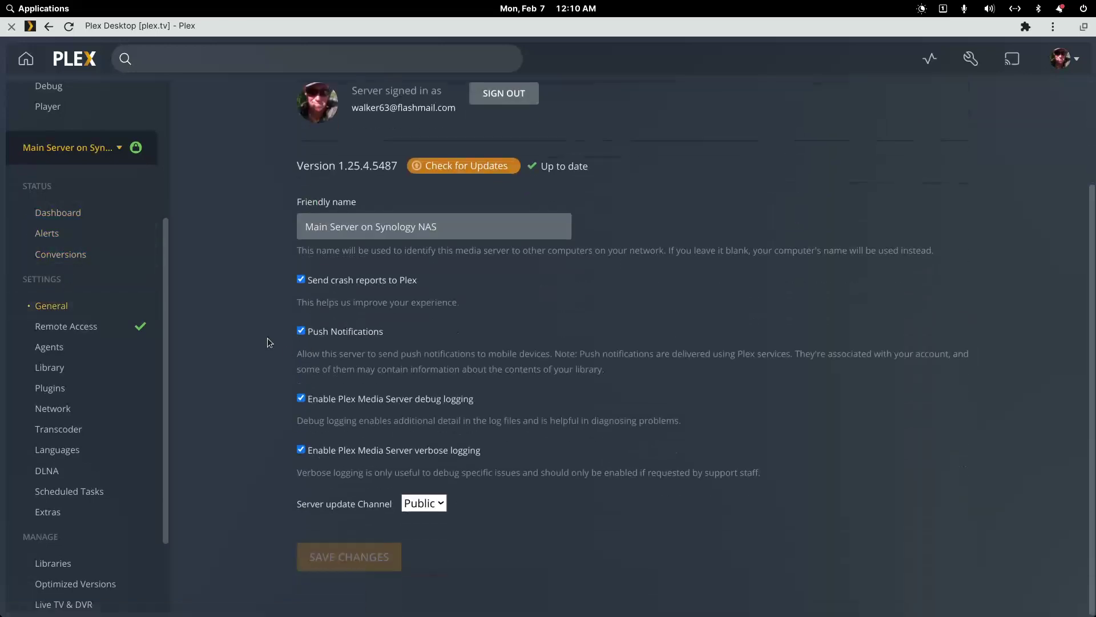
{"action": "left_click", "coordinate": [65, 328]}
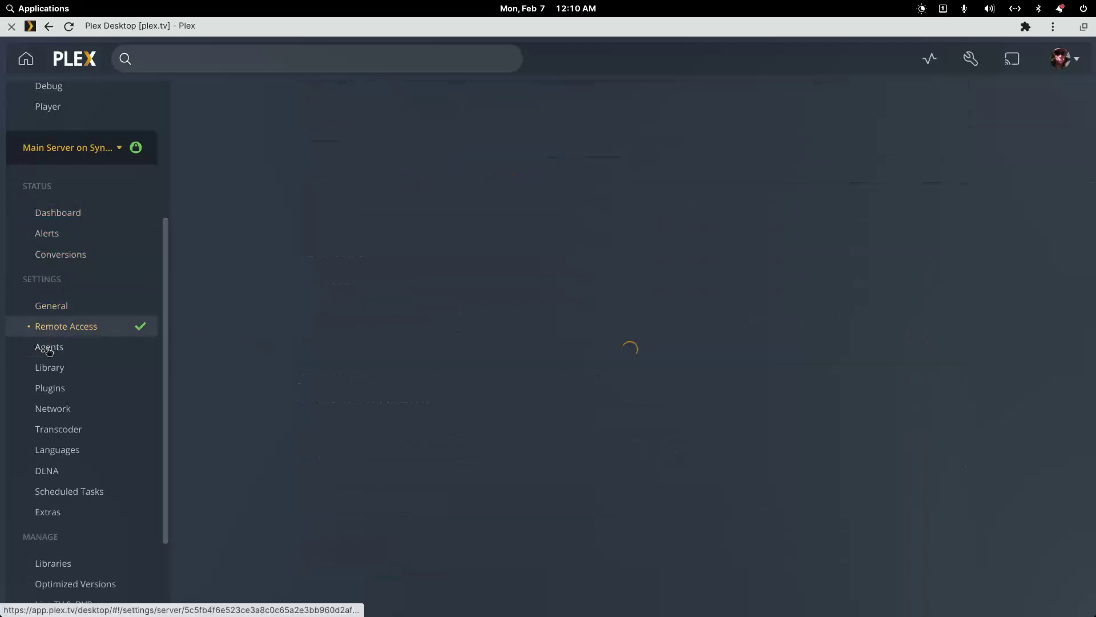
{"action": "left_click", "coordinate": [49, 349]}
{"action": "left_click", "coordinate": [49, 370]}
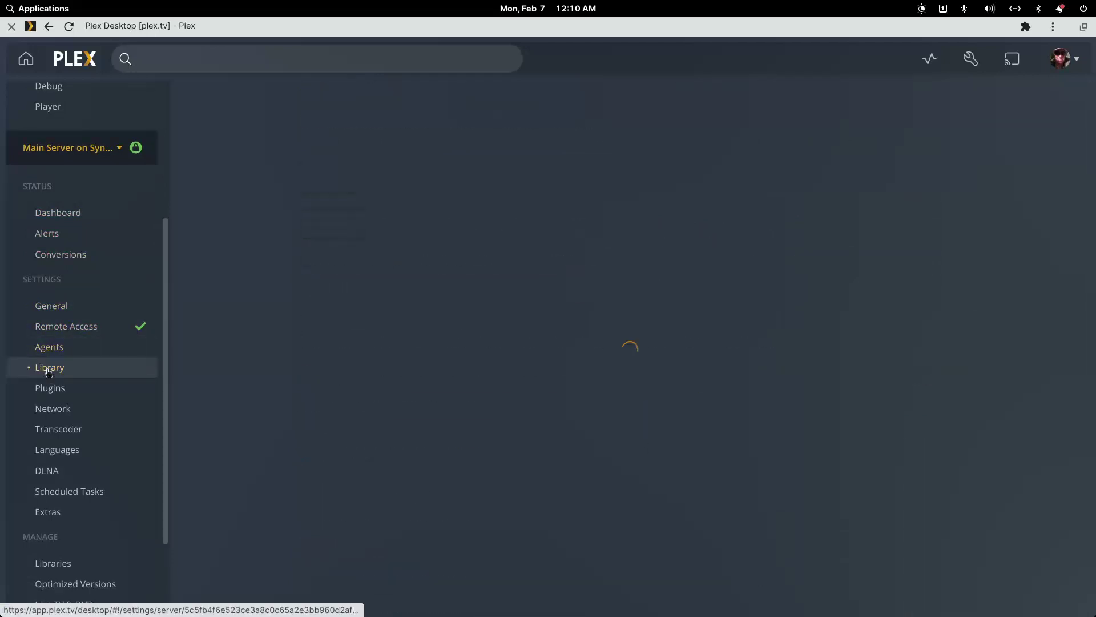
View the server's Plugins, Network, Transcoder and Languages settings, plus the libraries and installed plugins
{"action": "scroll", "coordinate": [181, 394], "scroll_direction": "down", "scroll_amount": 8}
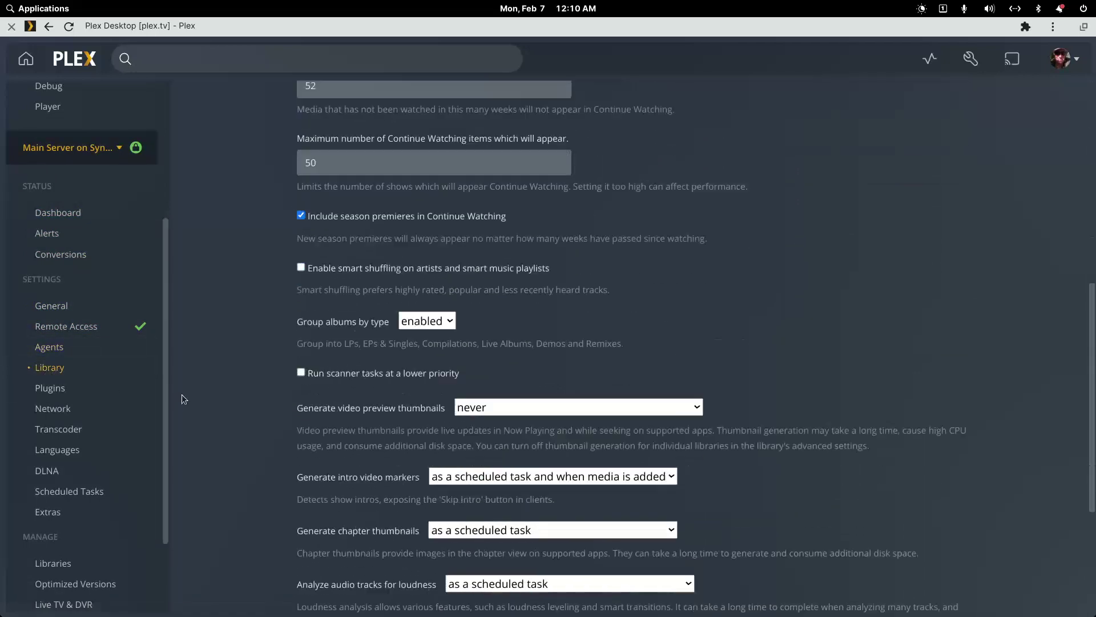
{"action": "scroll", "coordinate": [182, 394], "scroll_direction": "down", "scroll_amount": 5}
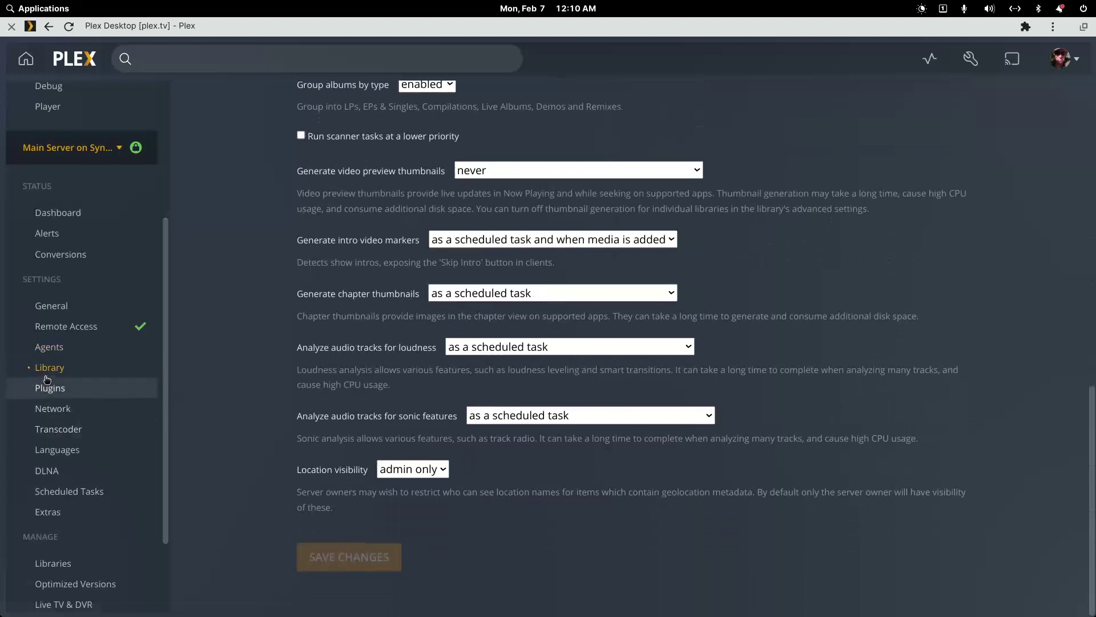
{"action": "left_click", "coordinate": [47, 380]}
{"action": "scroll", "coordinate": [51, 394], "scroll_direction": "down", "scroll_amount": 3}
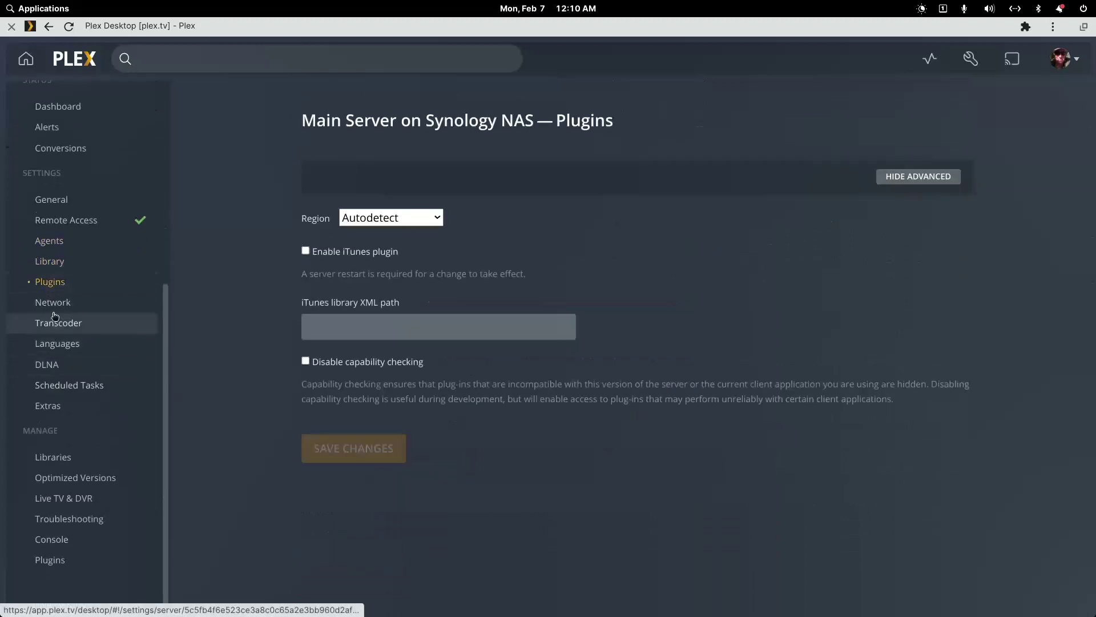
{"action": "left_click", "coordinate": [54, 302]}
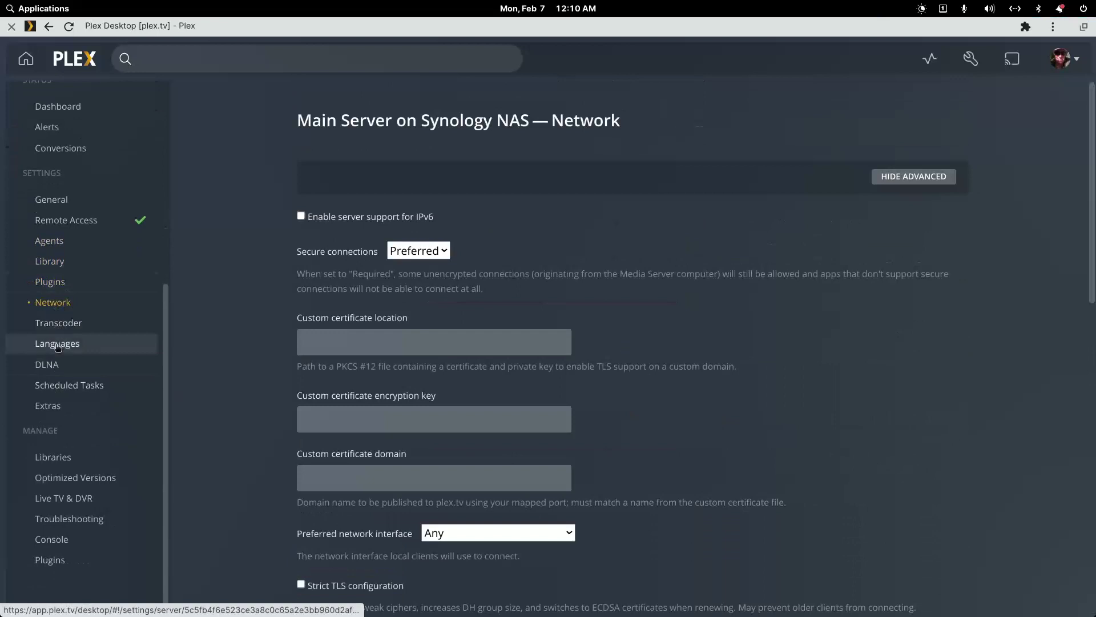
{"action": "left_click", "coordinate": [62, 324]}
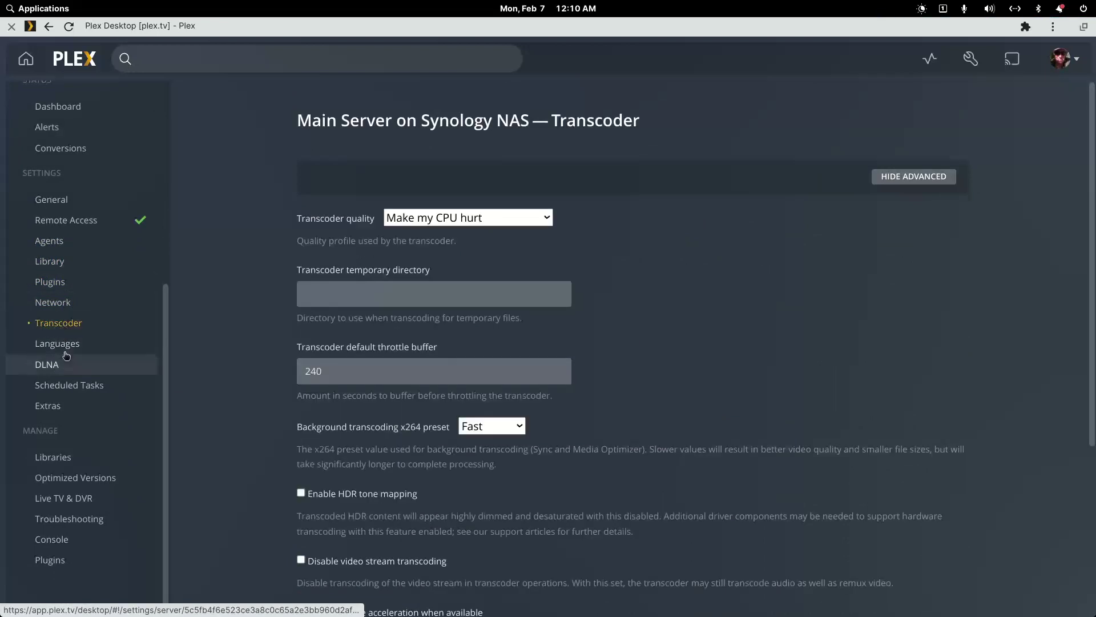
{"action": "left_click", "coordinate": [60, 344]}
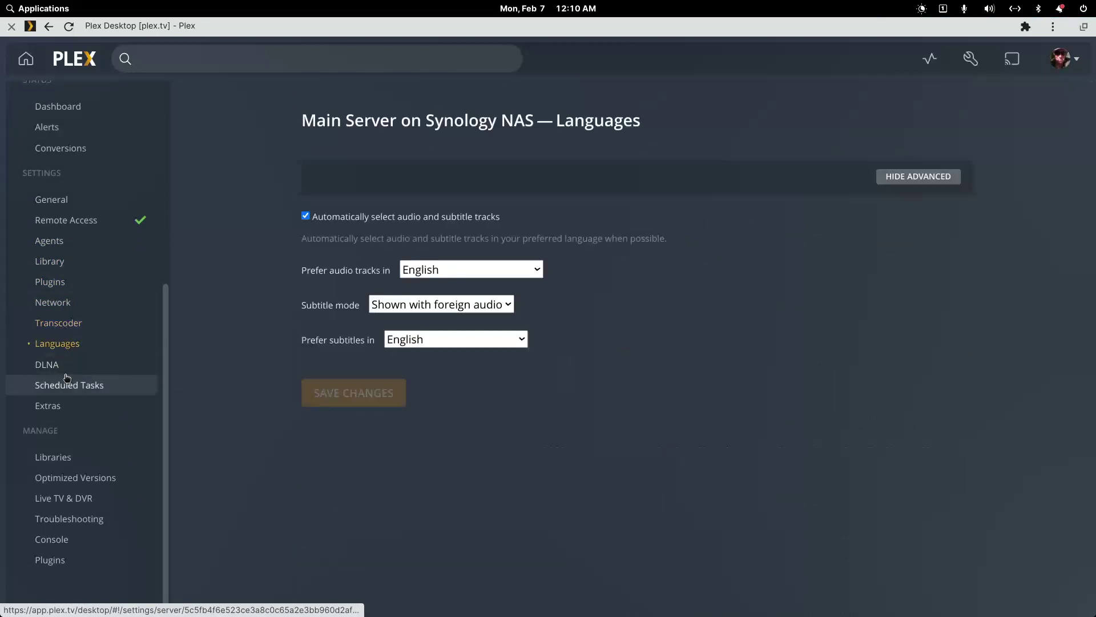
{"action": "left_click", "coordinate": [59, 457]}
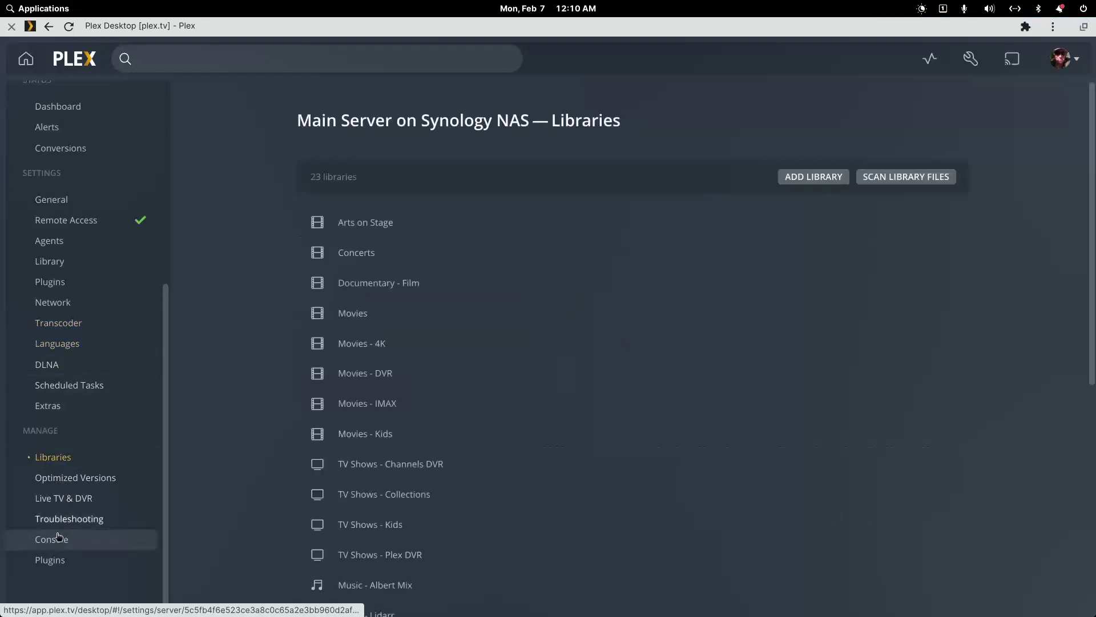
{"action": "left_click", "coordinate": [49, 563]}
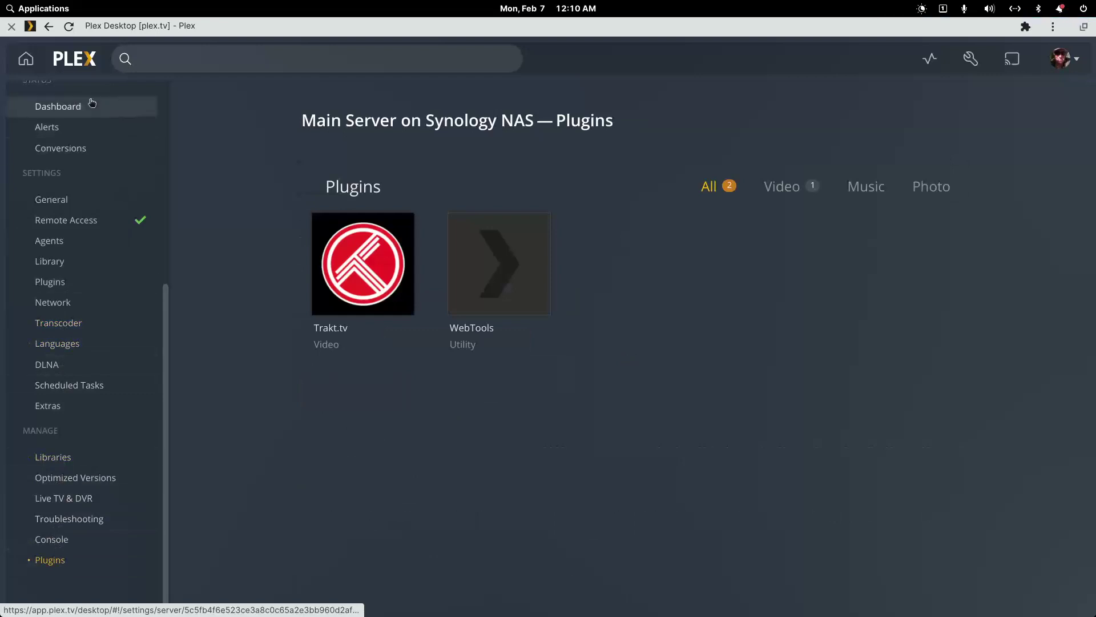
Revisit Account and Plex Web General/Quality pages, then return to the server Languages settings
{"action": "scroll", "coordinate": [73, 128], "scroll_direction": "up", "scroll_amount": 5}
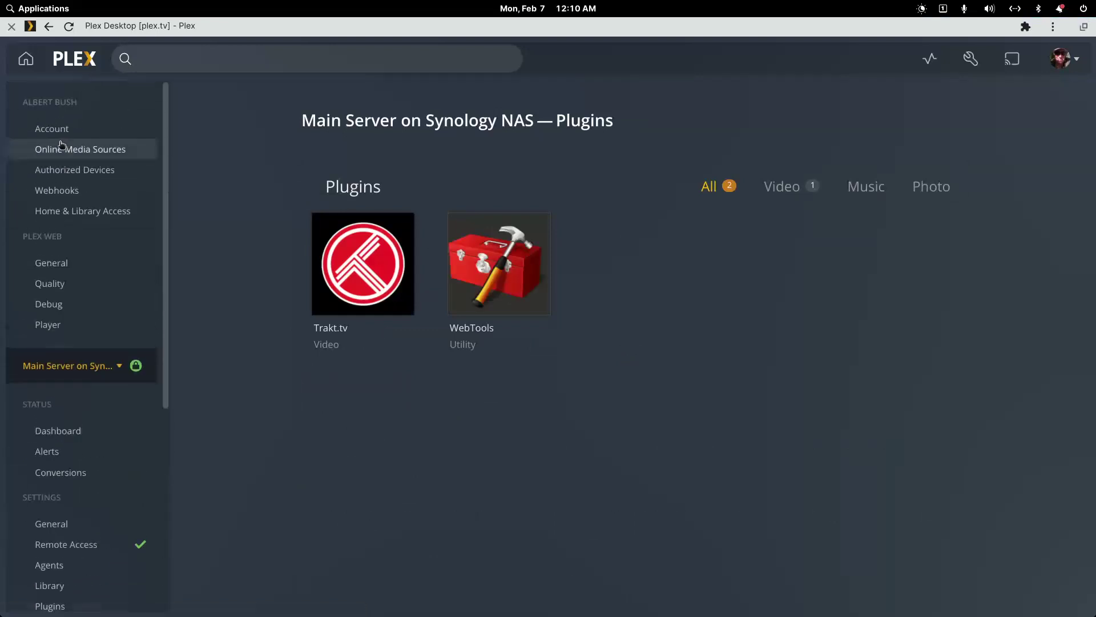
{"action": "left_click", "coordinate": [58, 130]}
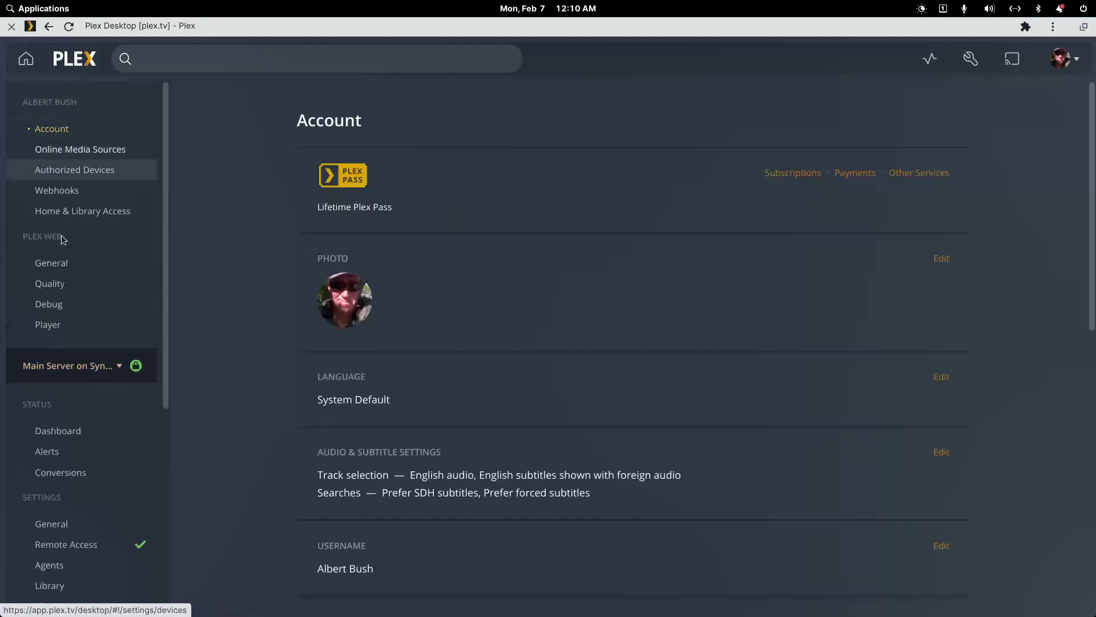
{"action": "left_click", "coordinate": [65, 265]}
{"action": "scroll", "coordinate": [193, 345], "scroll_direction": "down", "scroll_amount": 3}
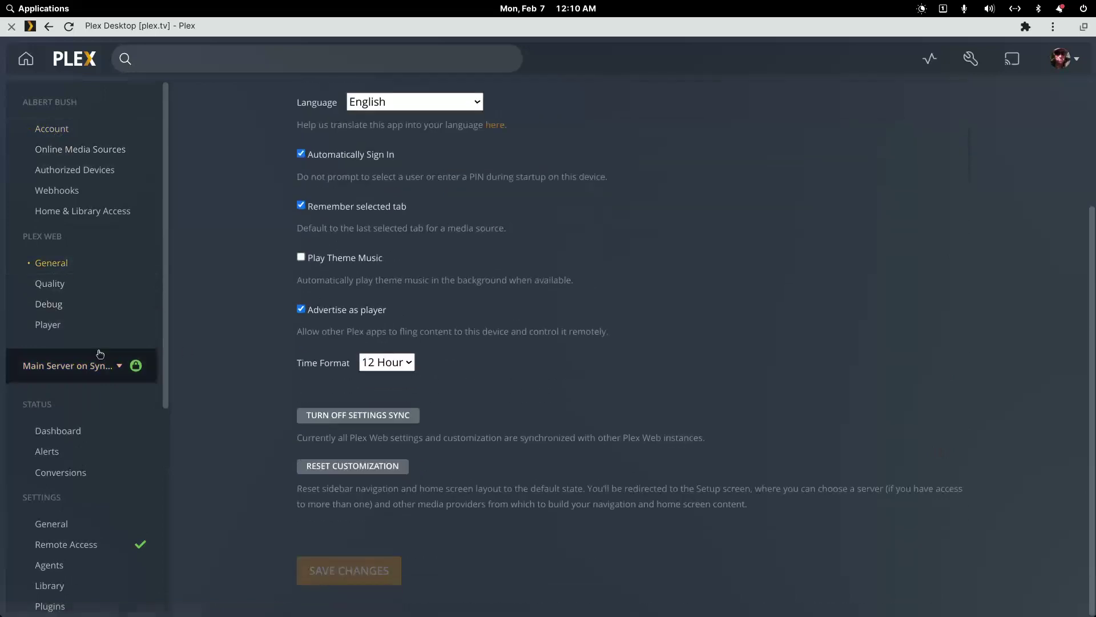
{"action": "left_click", "coordinate": [32, 282]}
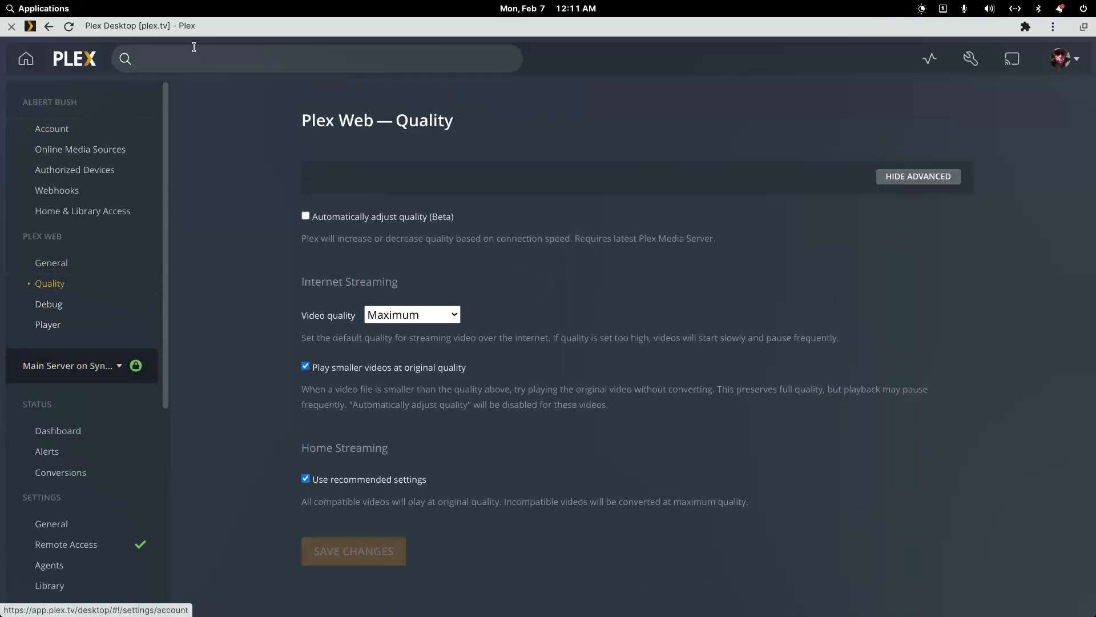
{"action": "scroll", "coordinate": [87, 290], "scroll_direction": "down", "scroll_amount": 6}
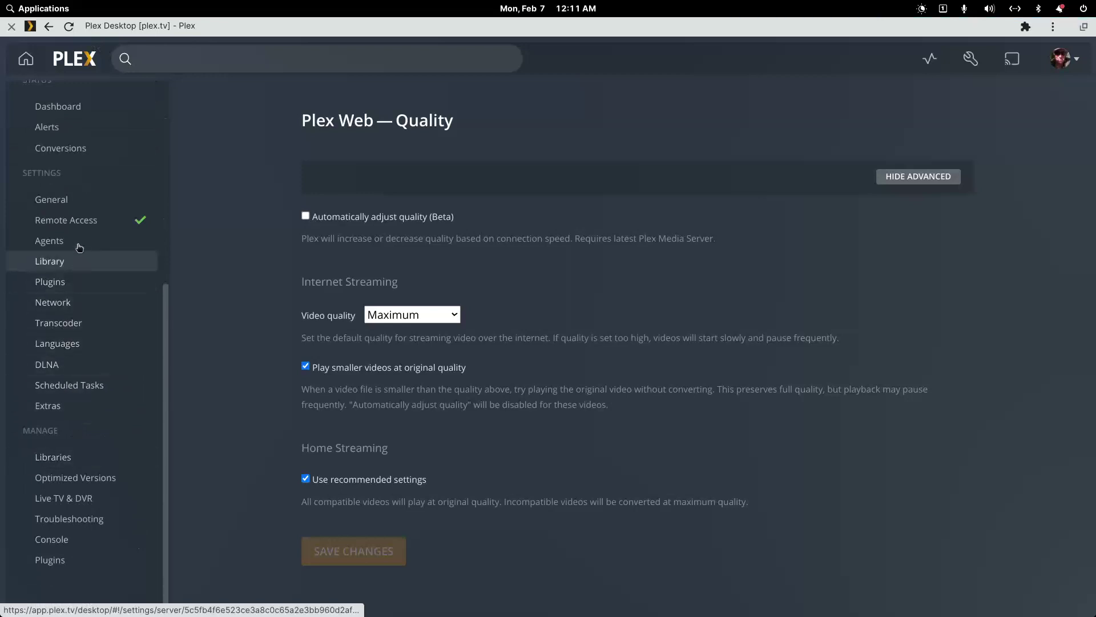
{"action": "left_click", "coordinate": [60, 344]}
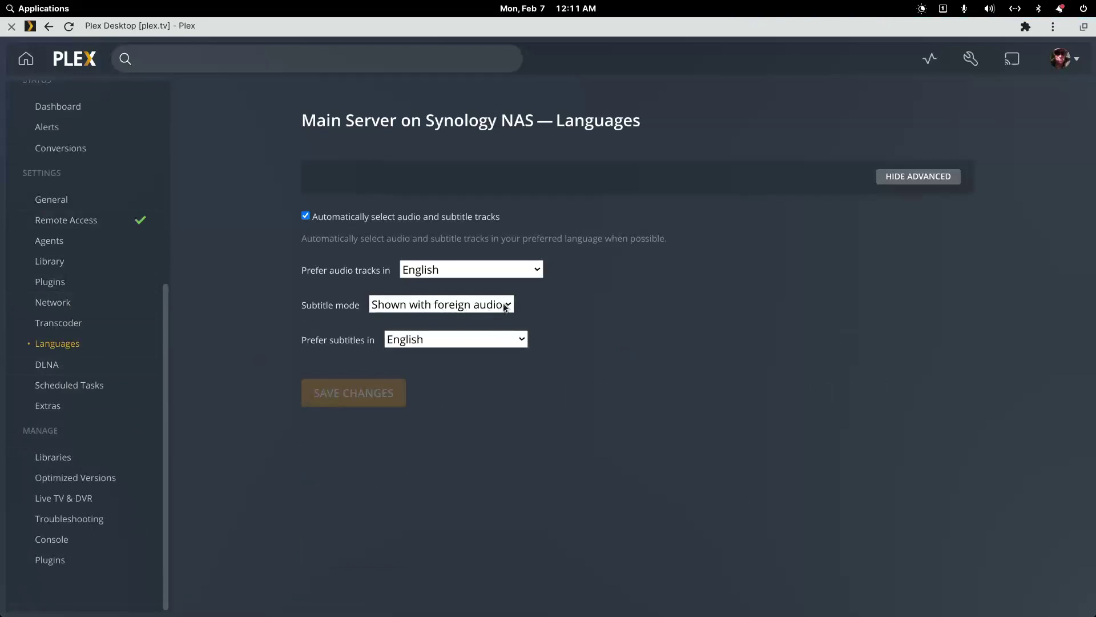
From Home, open In From the Cold S1E7 Gideon and verify subtitles are English Forced (SRT)
{"action": "left_click", "coordinate": [25, 62]}
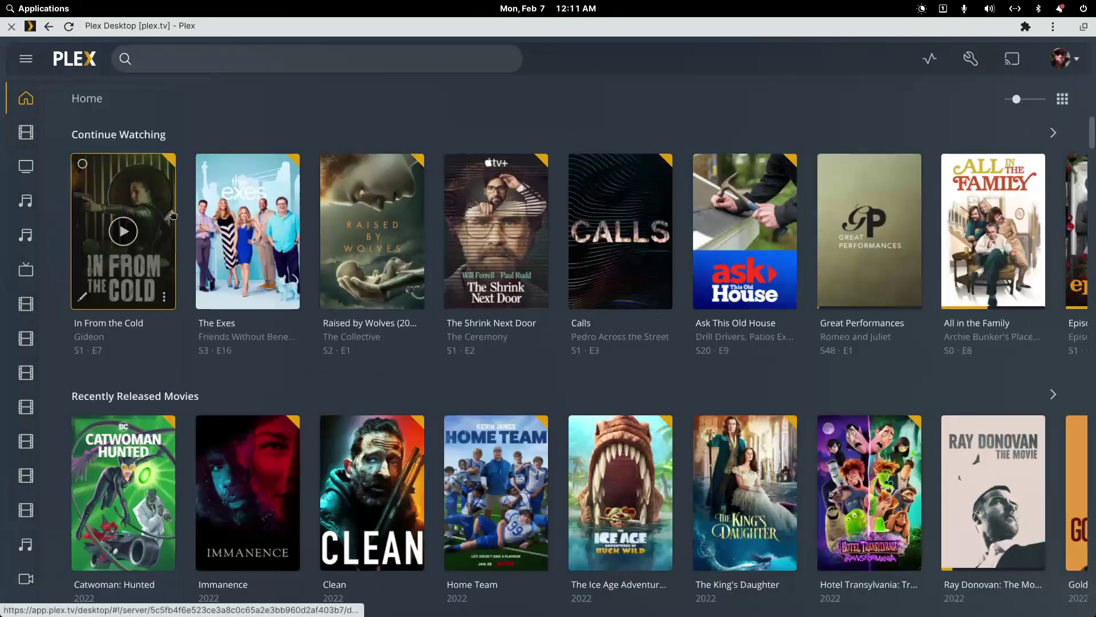
{"action": "left_click", "coordinate": [170, 215]}
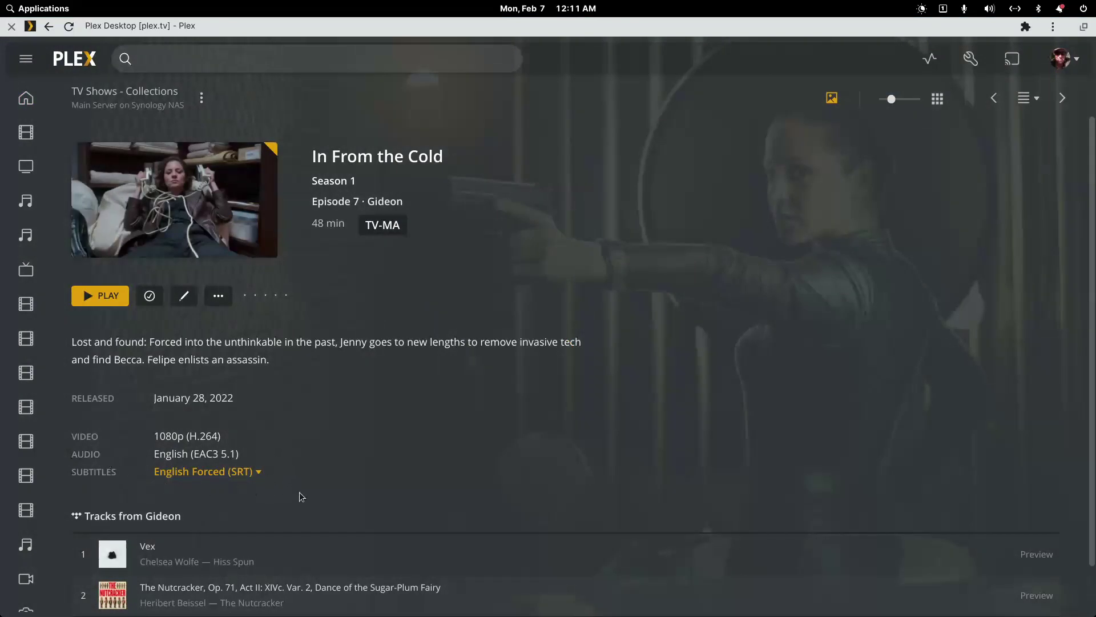
{"action": "left_click", "coordinate": [260, 473]}
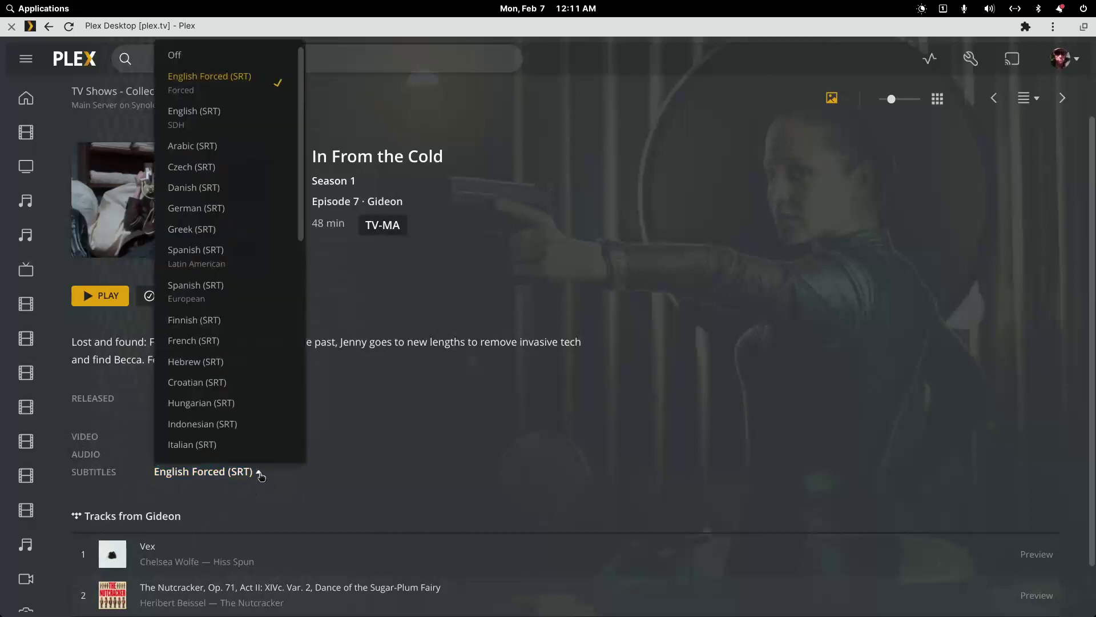
{"action": "left_click", "coordinate": [393, 297]}
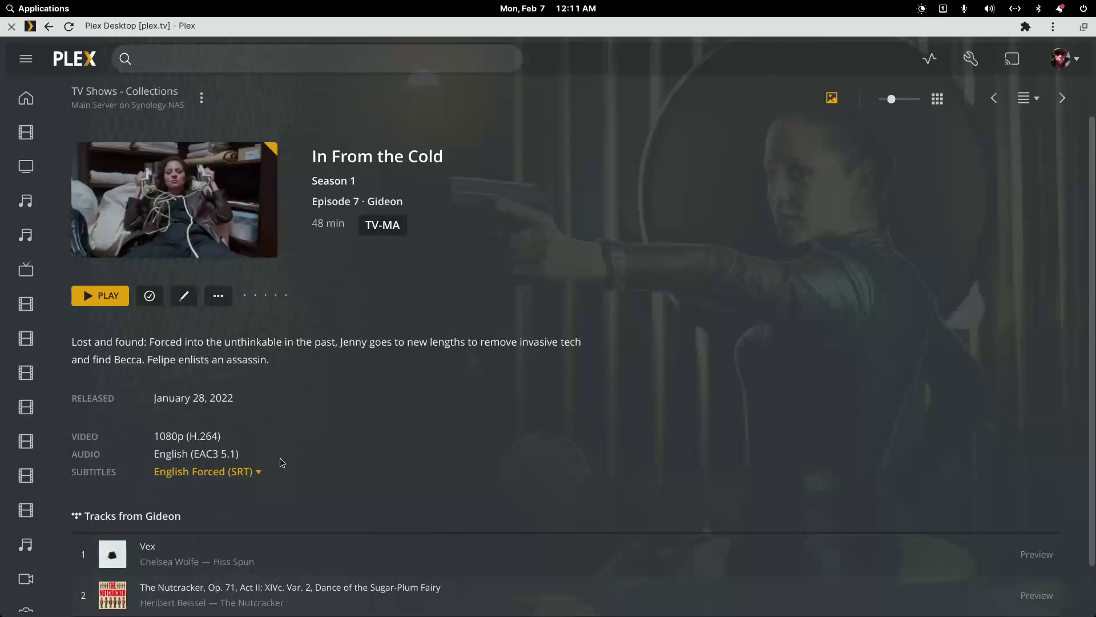
Close the Plex window to reveal VLC with Servant S03E02 loaded and the Season 03 folder
{"action": "left_click", "coordinate": [12, 27]}
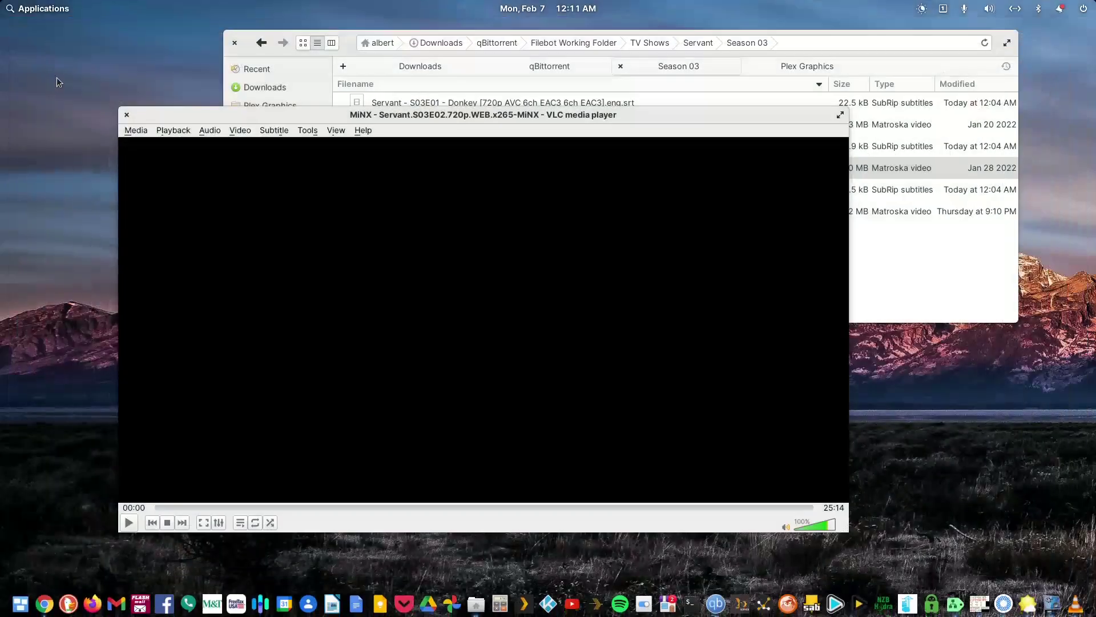